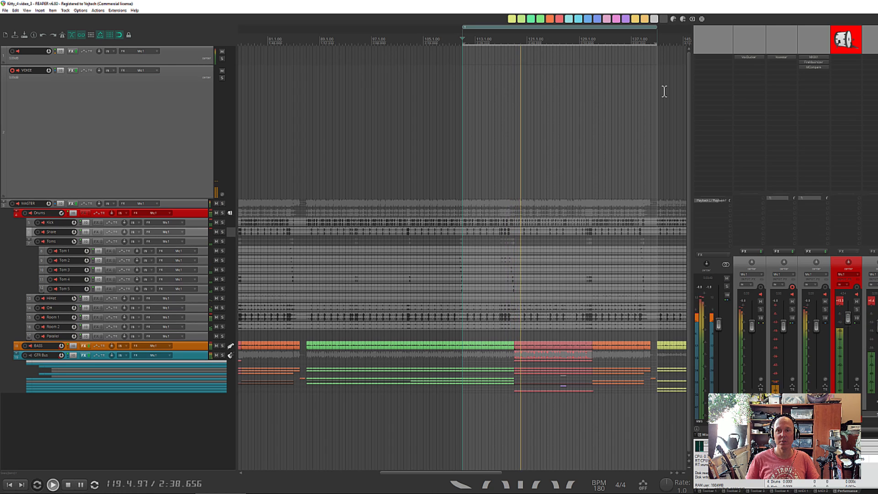
Stop playback and inspect the TurboComp and DynamicsMB modules of the MXXX1 mastering plugin on the MASTER track.
key("space")
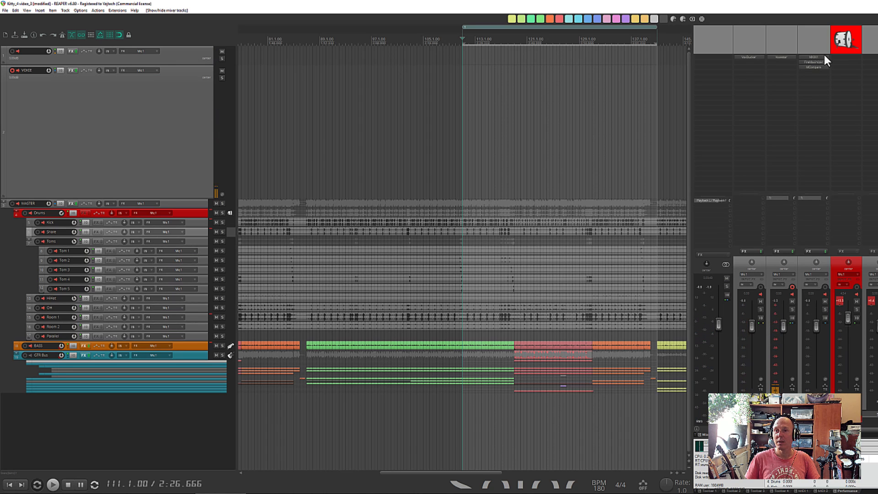
left_click(811, 56)
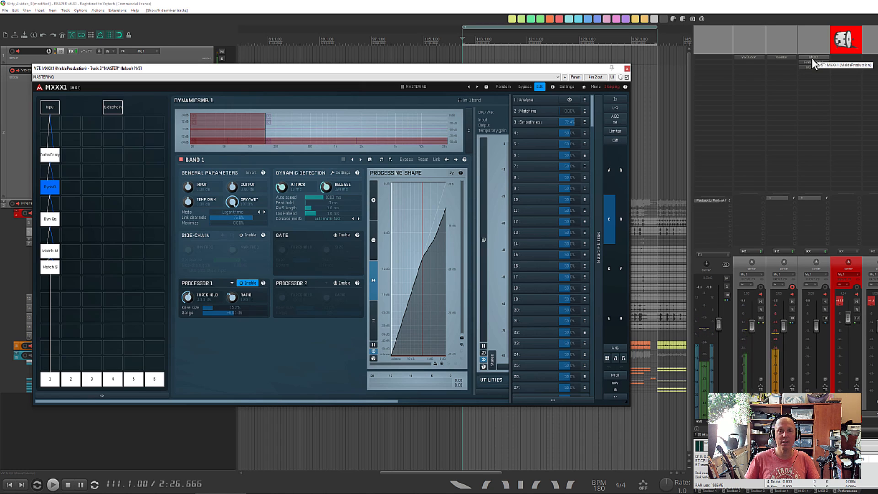
left_click(49, 156)
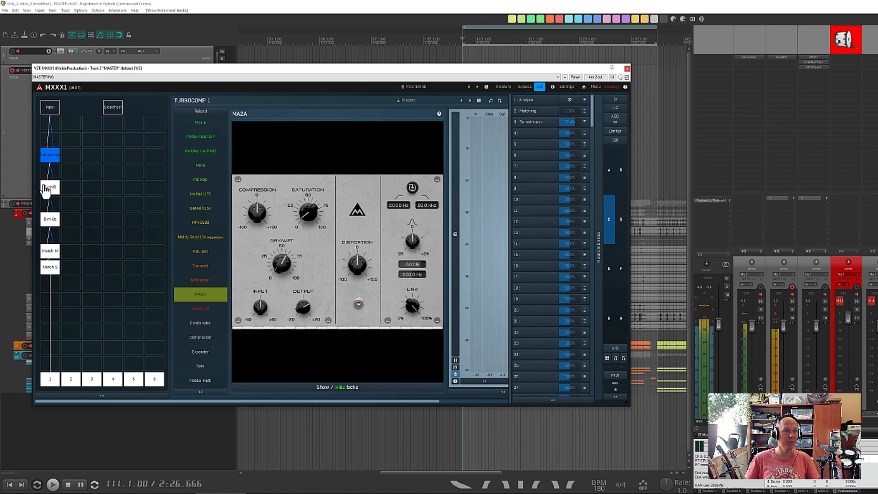
left_click(50, 188)
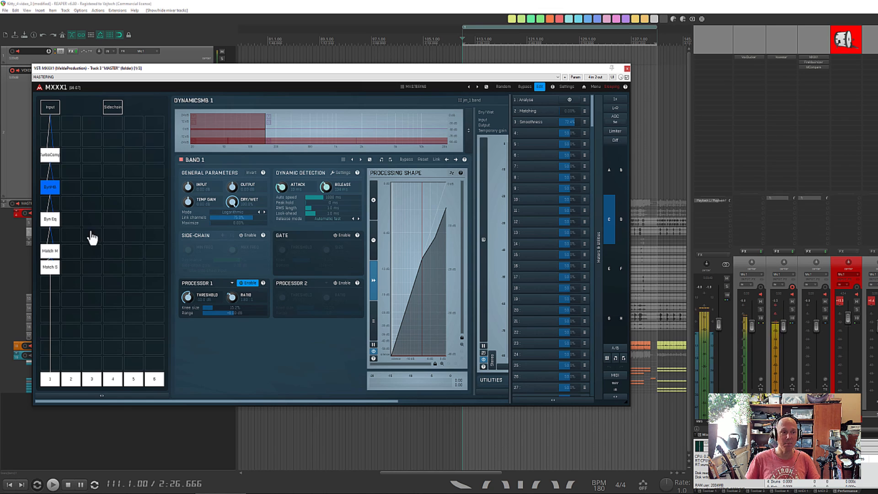
left_click(627, 69)
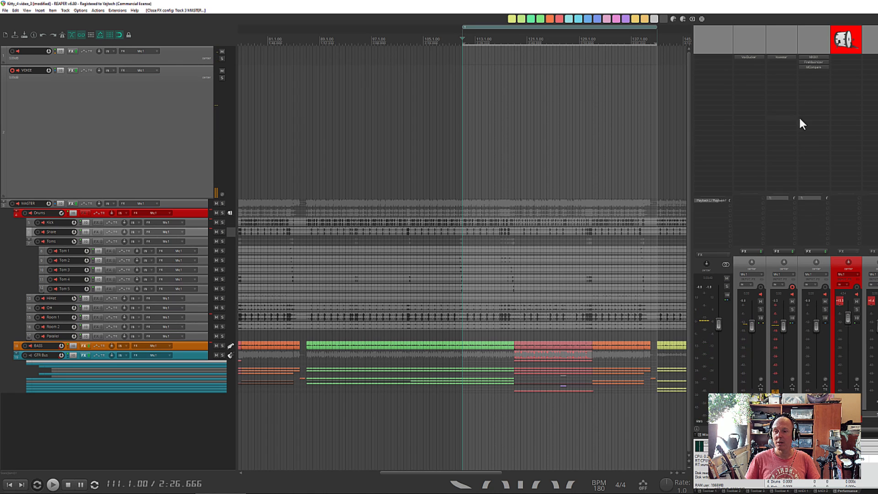
Play the looped section and compare the mix with the MASTER track's MXXX1 bypassed and active.
left_click(815, 56, "shift")
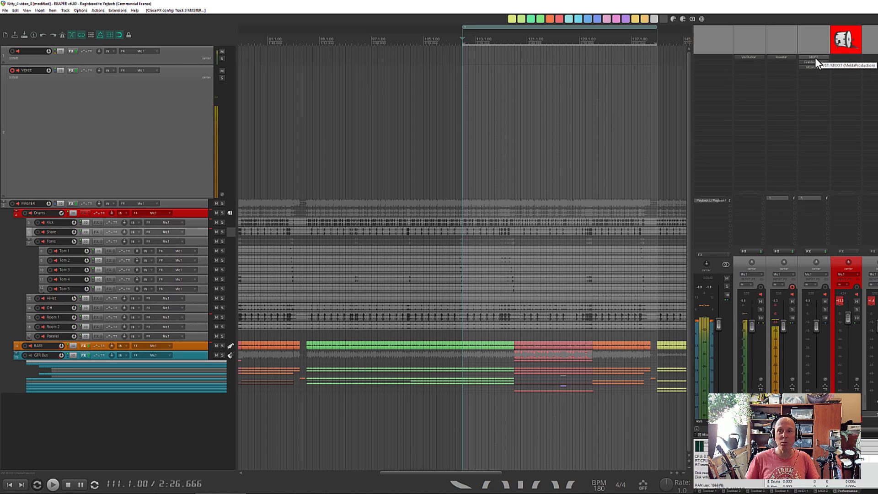
key("space")
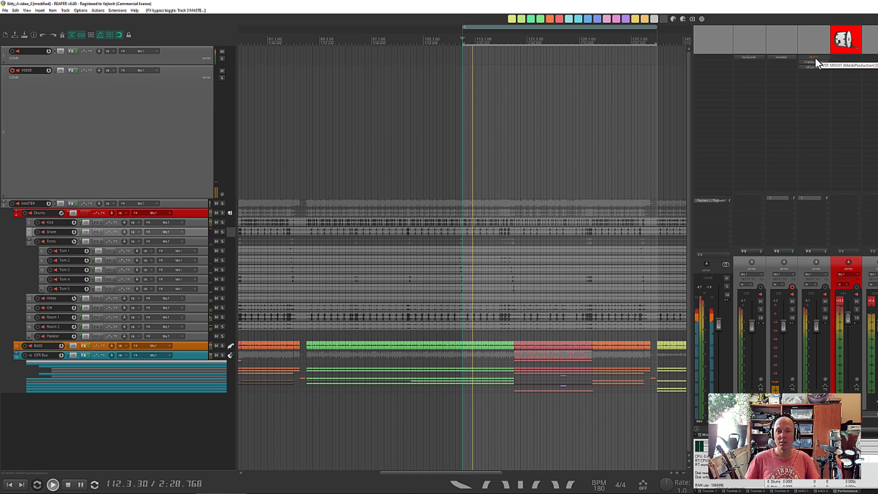
left_click(815, 56, "shift")
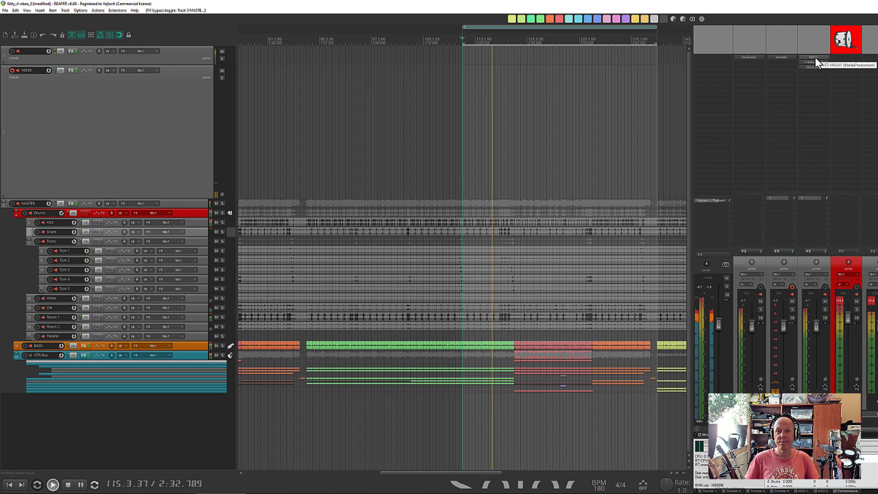
key("space")
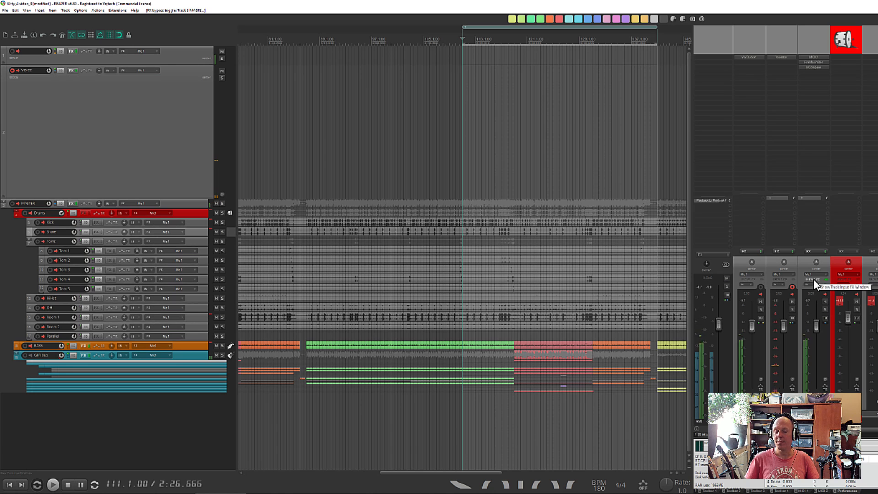
Add the MDrumStrip plugin to the Drums folder track and load its Master device.
double_click(837, 63)
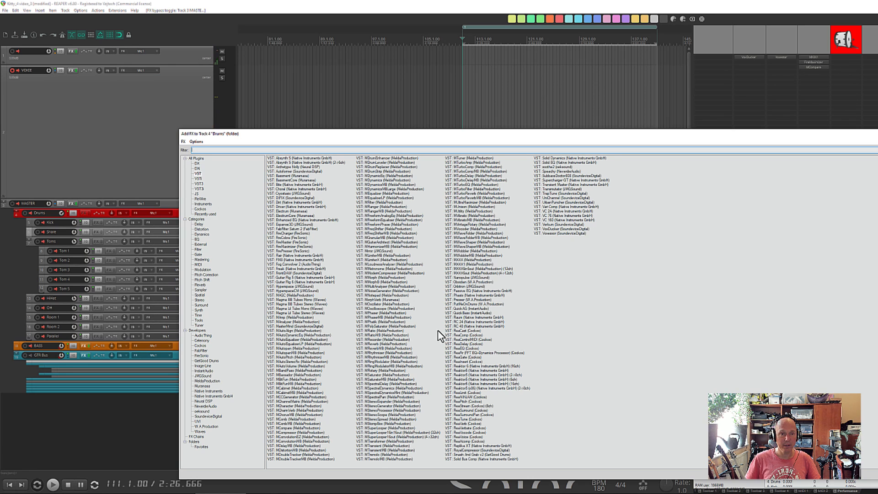
left_click(380, 175)
left_click(380, 171)
double_click(380, 170)
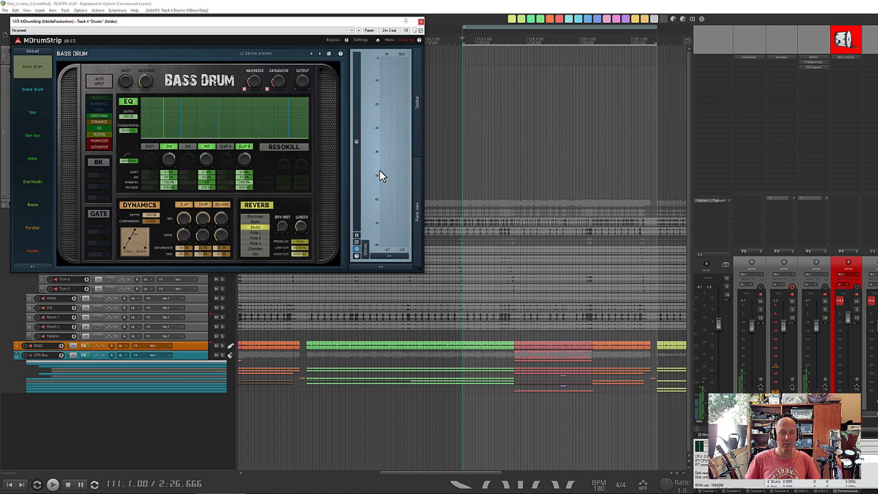
left_click(33, 251)
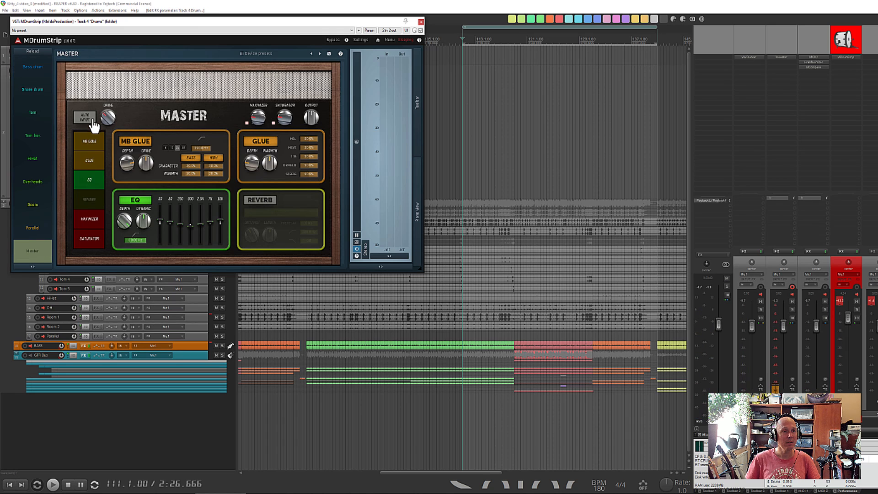
Run Auto Input in the Drums track's MDrumStrip during playback and close the plugin window.
key("space")
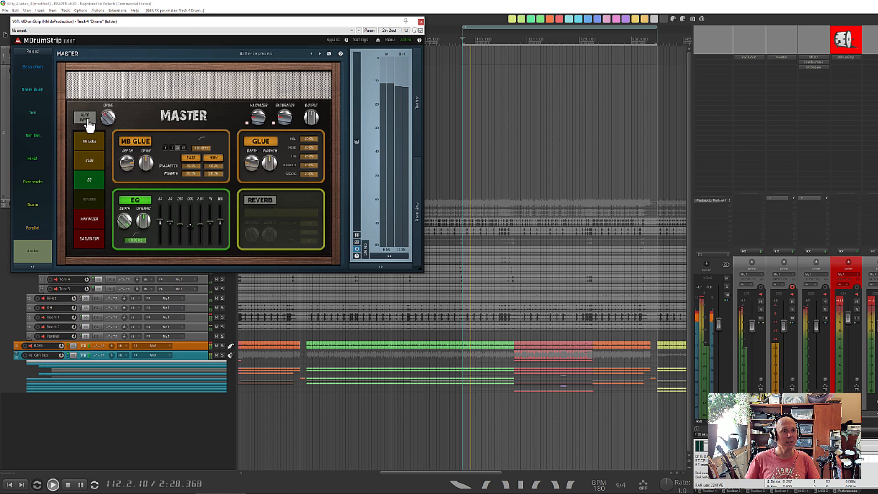
left_click(87, 121)
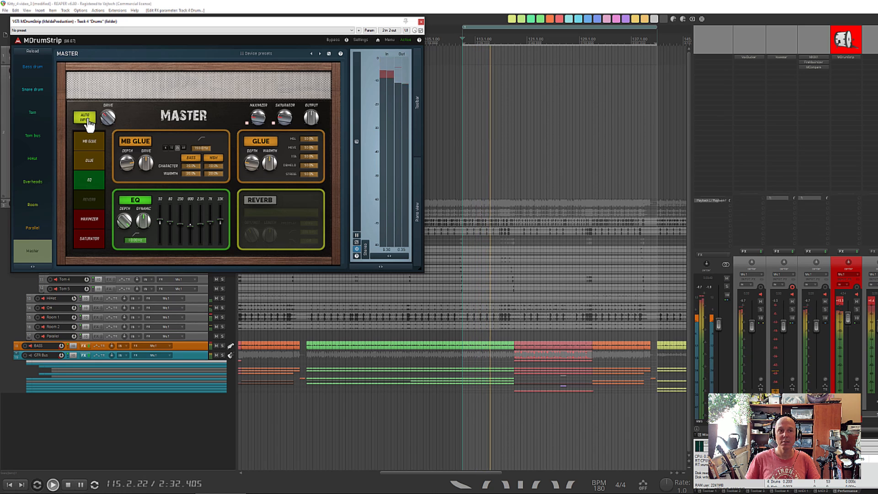
left_click(420, 22)
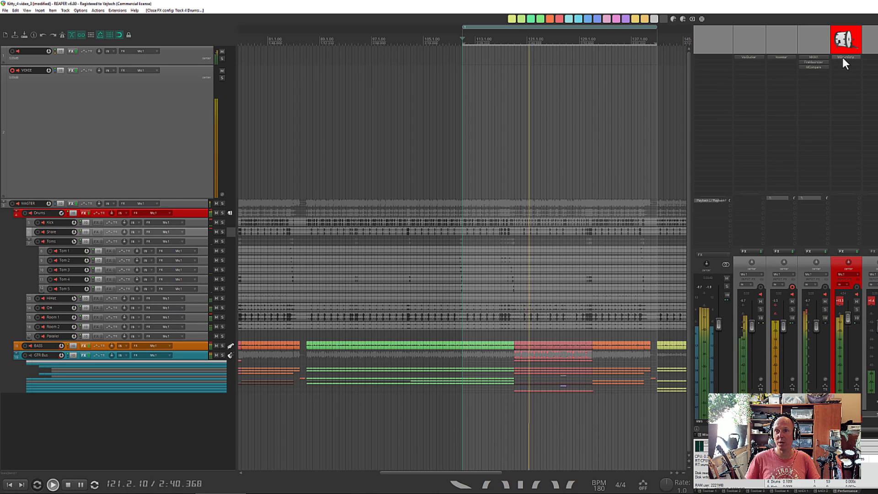
Compare the mix by toggling the bypass of MXXX1 on MASTER and MDrumStrip on Drums, then stop playback.
left_click(813, 56, "shift")
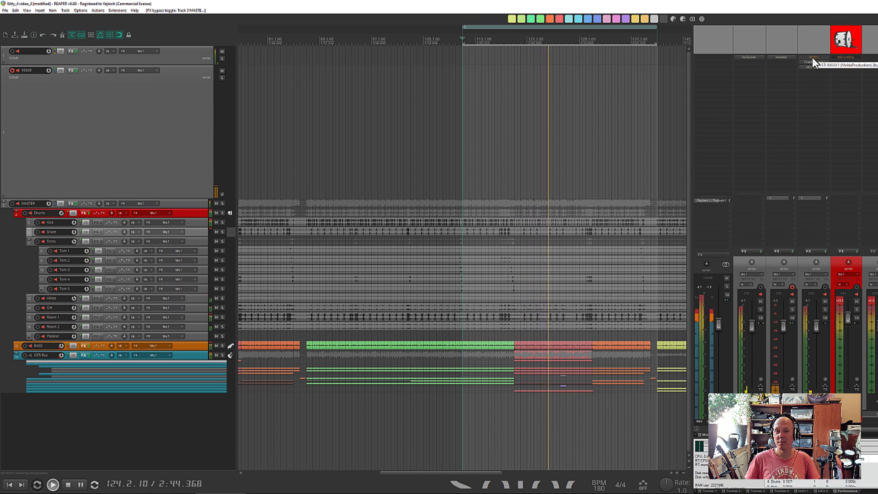
left_click(851, 58, "shift")
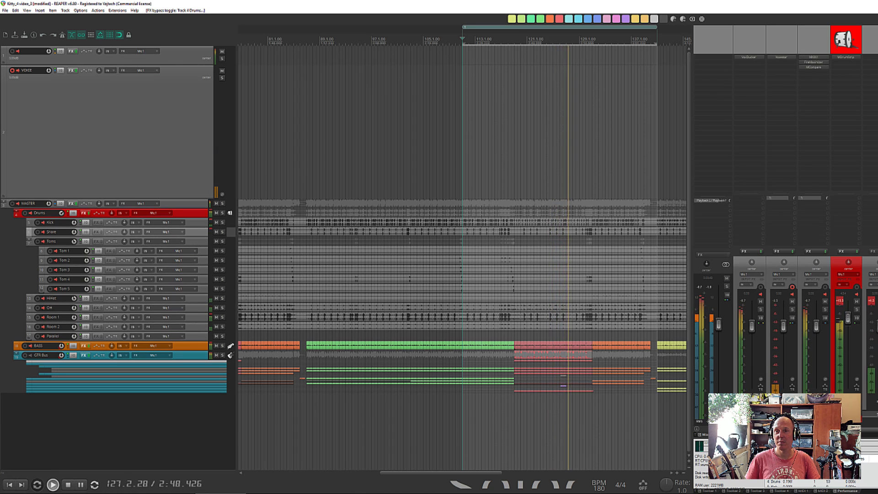
key("space")
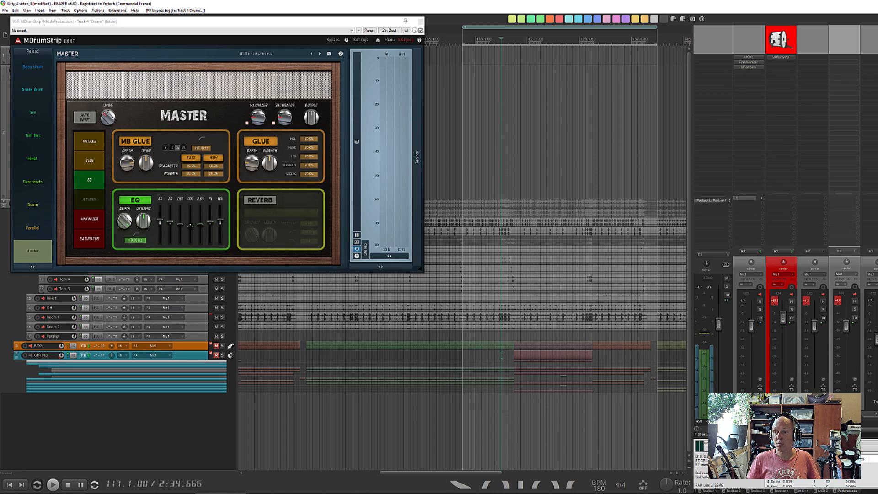
Solo the Snare and VOICE tracks and move the MDrumStrip window clear of the timeline ruler.
left_click(854, 310)
scroll(805, 320, "up", 2)
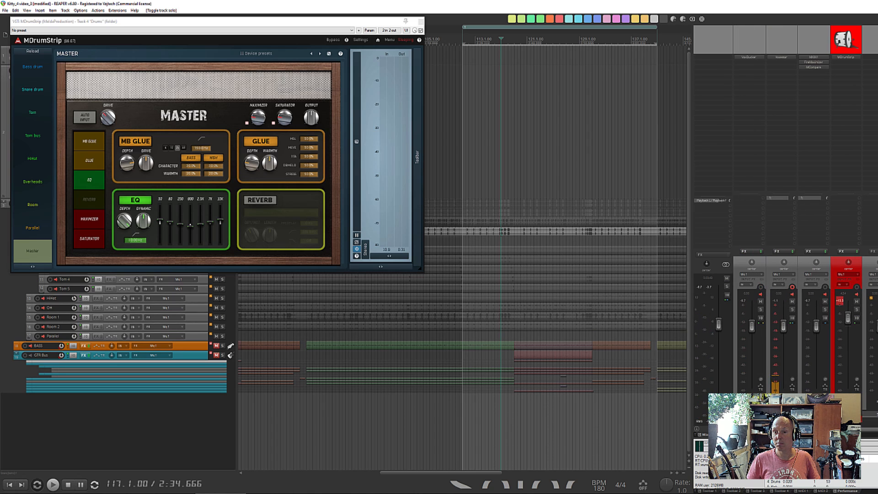
left_click(791, 310)
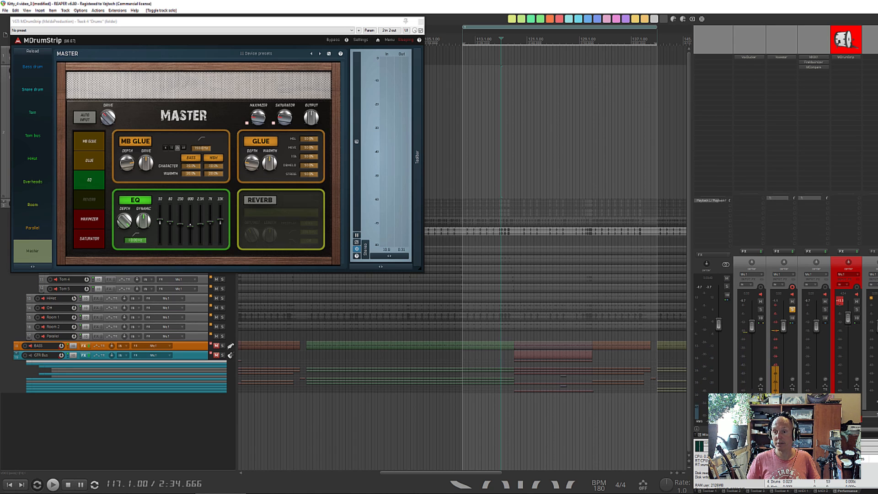
mouse_move(851, 429)
left_mouse_down()
mouse_move(877, 431)
mouse_move(859, 431)
left_mouse_up()
left_click_drag(282, 17, 247, 132)
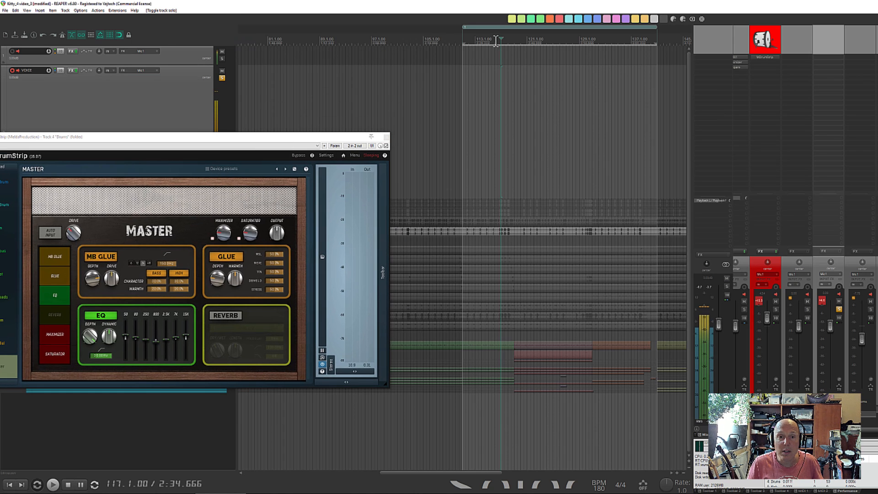
Set a short time selection around bar 117 and play it in a loop.
left_click_drag(496, 41, 511, 42)
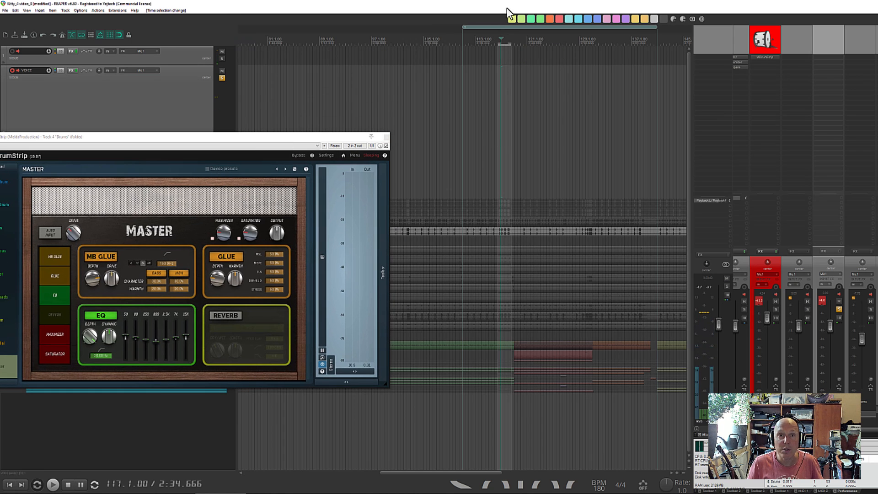
left_click(496, 39)
key("space")
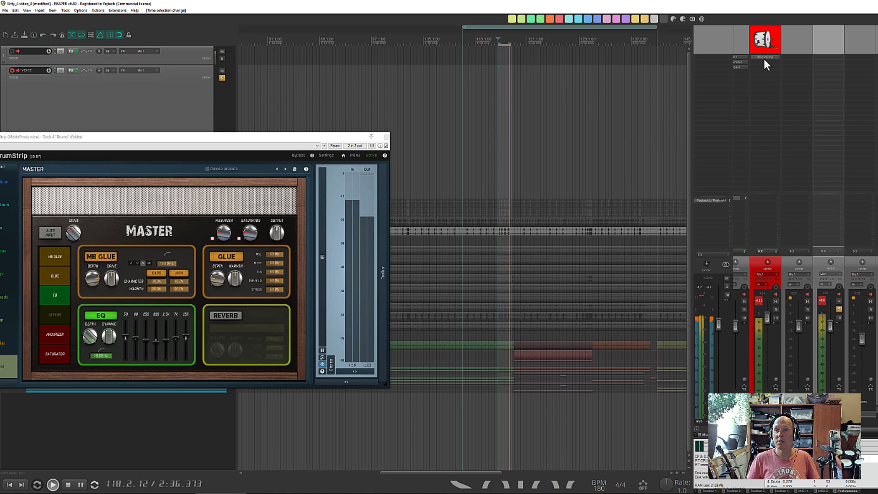
Copy MDrumStrip from the Drums track to the Snare track and close the Drums track's plugin window.
left_click_drag(764, 58, 822, 57)
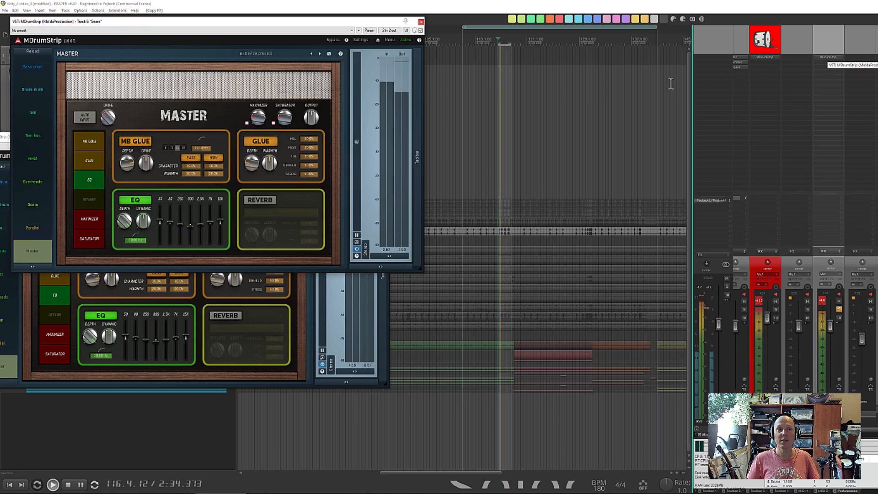
left_click_drag(238, 25, 605, 106)
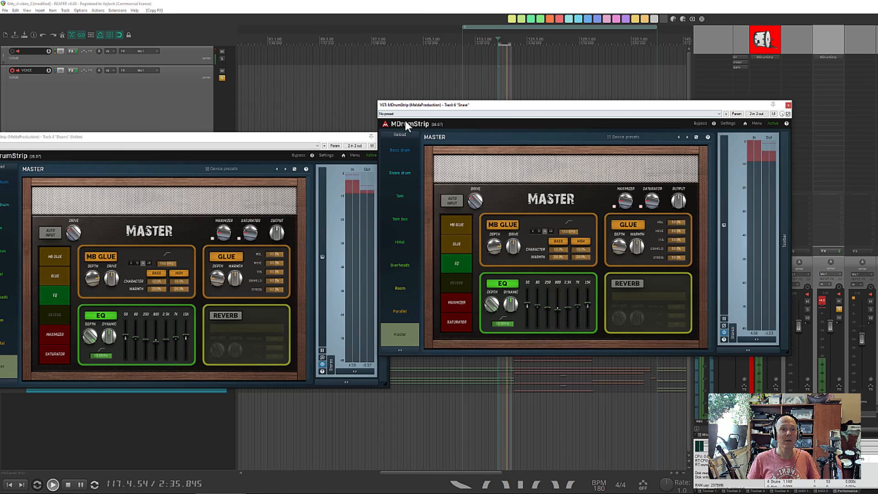
left_click(315, 137)
key("Escape")
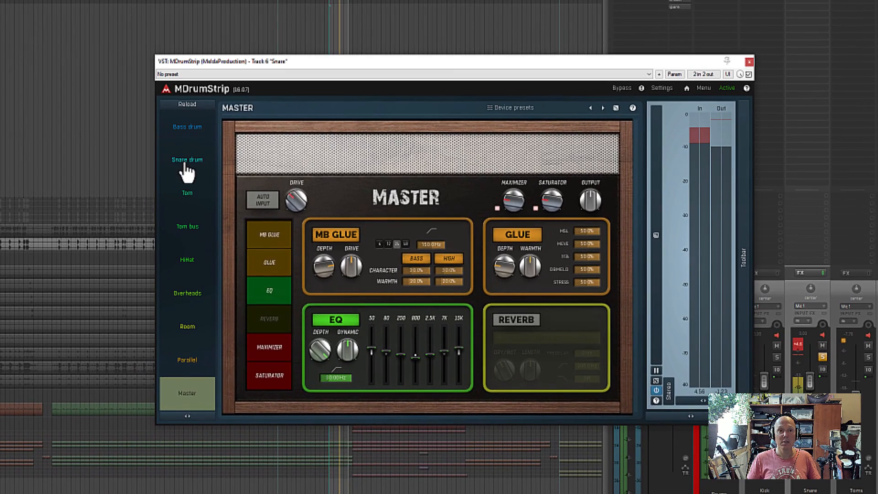
Load the Snare drum device in the Snare track's MDrumStrip and run Auto Input on the looped snare.
left_click(387, 173)
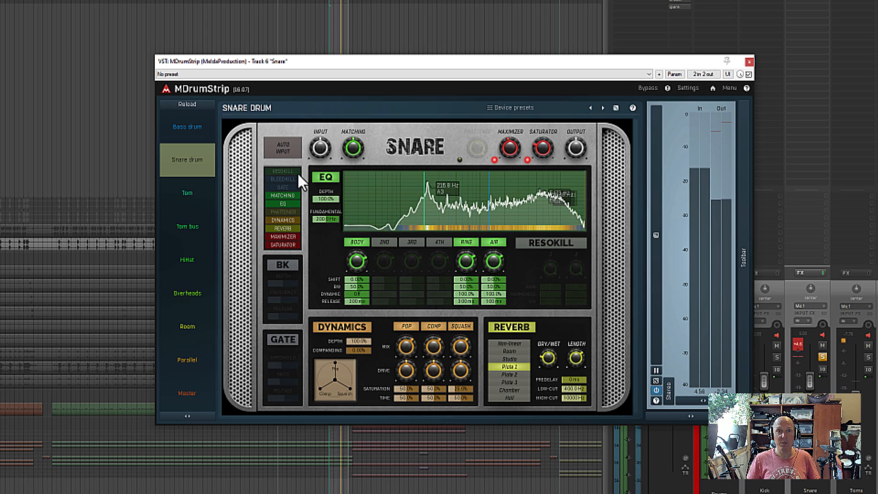
left_click(289, 152)
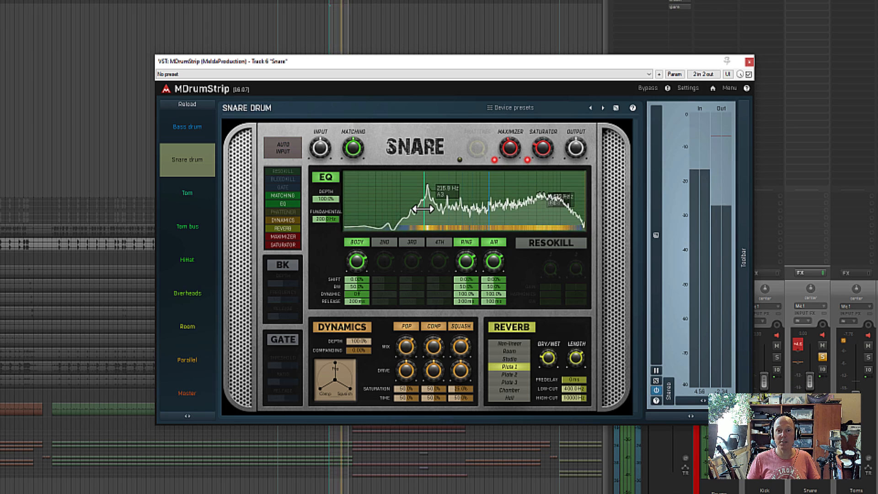
Set the snare EQ's fundamental frequency to about 221 Hz, aligned with the main peak in the spectrum.
mouse_move(328, 219)
left_mouse_down()
mouse_move(344, 220)
mouse_move(329, 220)
left_mouse_up()
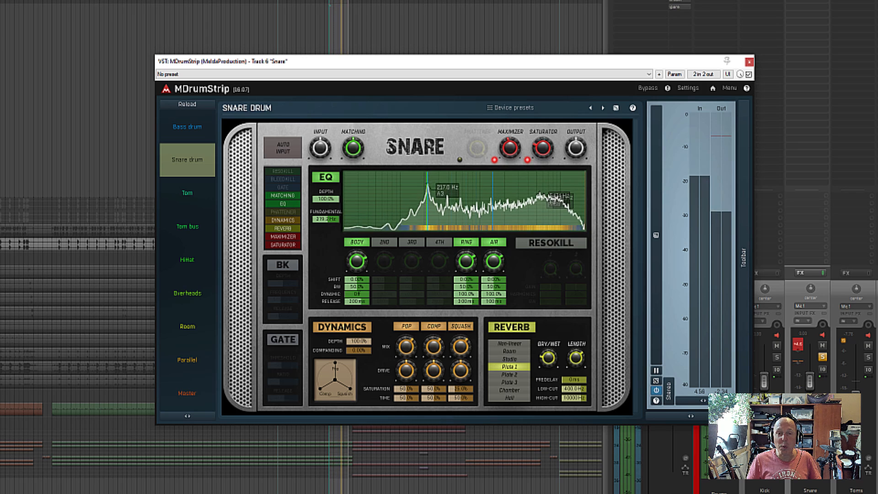
left_click_drag(427, 209, 428, 209)
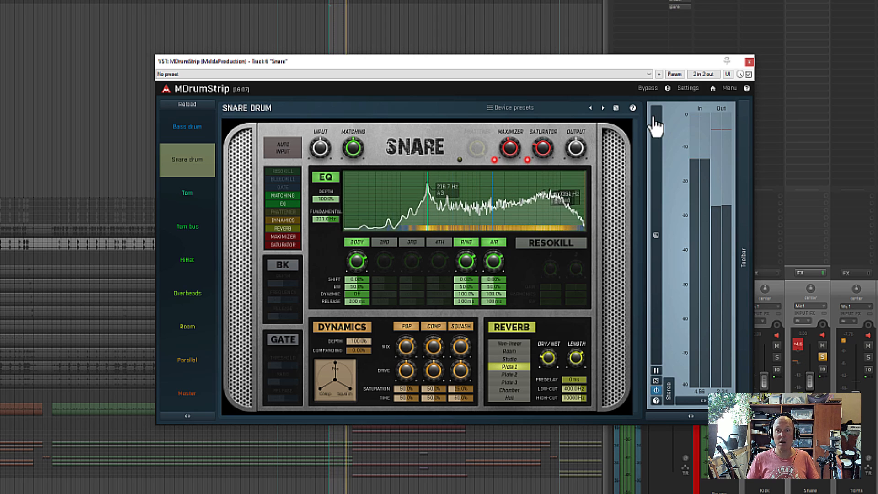
Compare the looped snare with MDrumStrip bypassed and active.
left_click(648, 88)
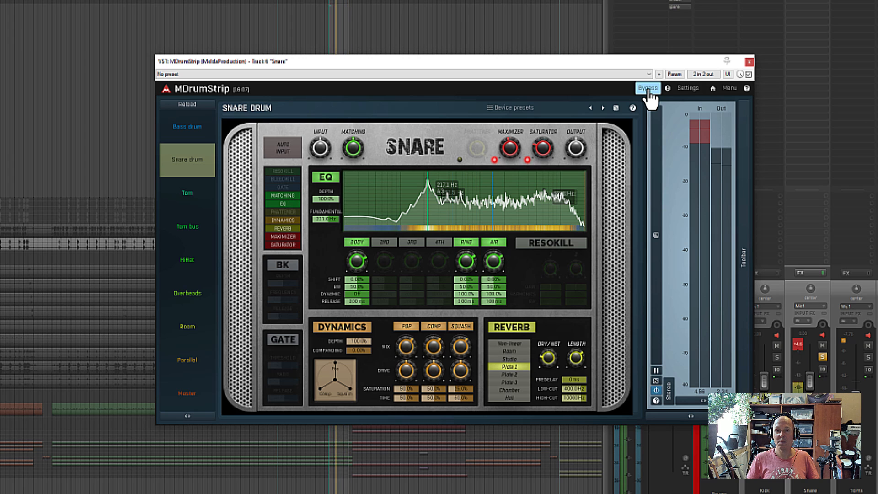
left_click(648, 89)
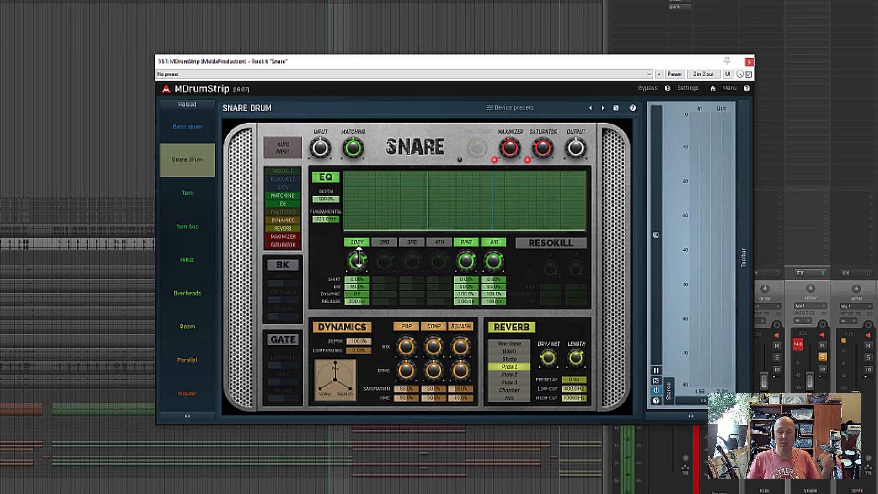
Compare the snare with the EQ's Body band off and on, and set the Body gain to 7.34 dB.
left_click(357, 243)
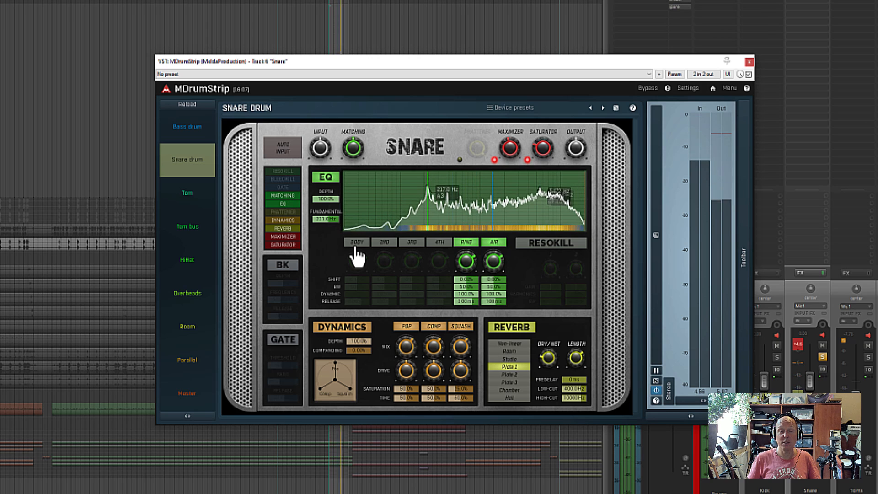
left_click(357, 243)
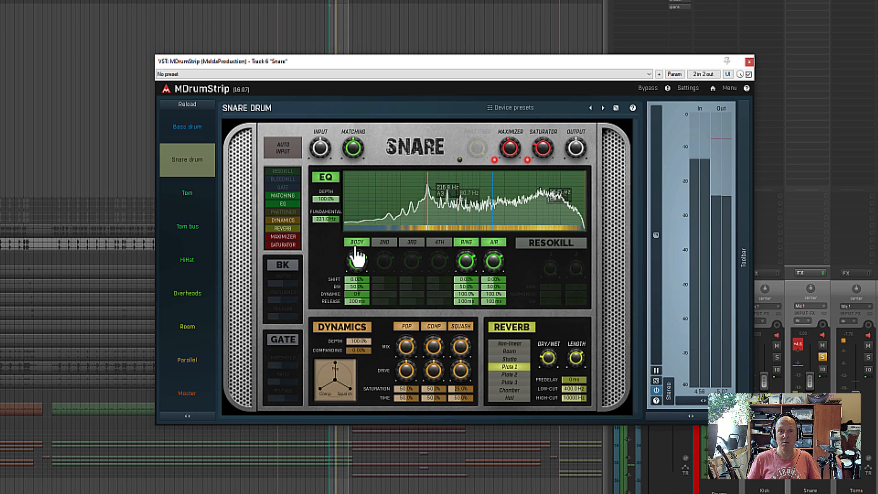
left_click_drag(357, 261, 357, 243)
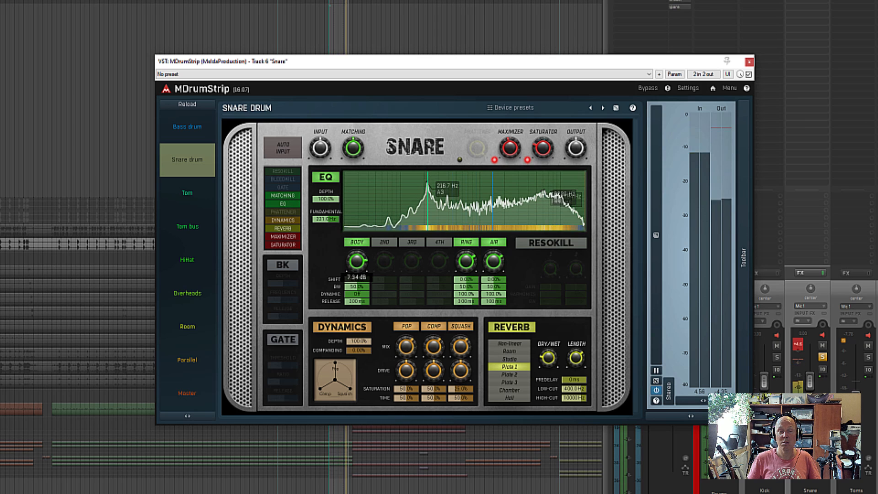
Compare the looped snare with the EQ's 2nd band on at 10.03 dB and off, leaving the band off.
key("space")
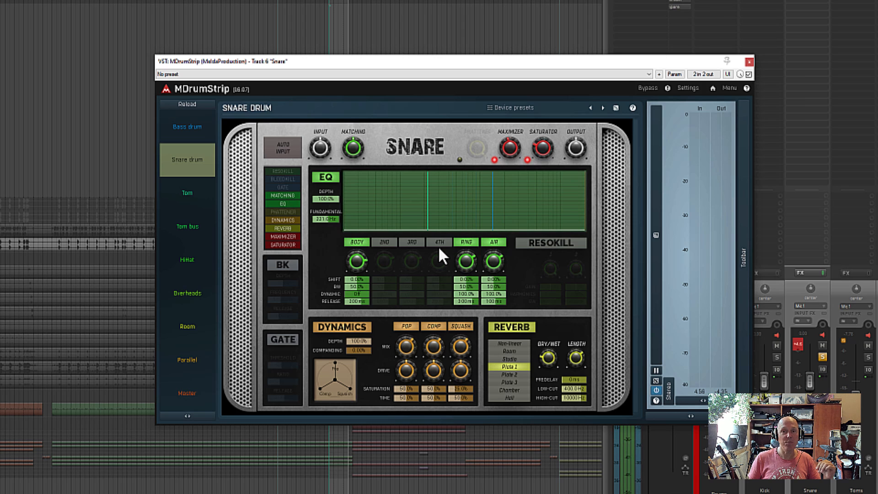
left_click(383, 242)
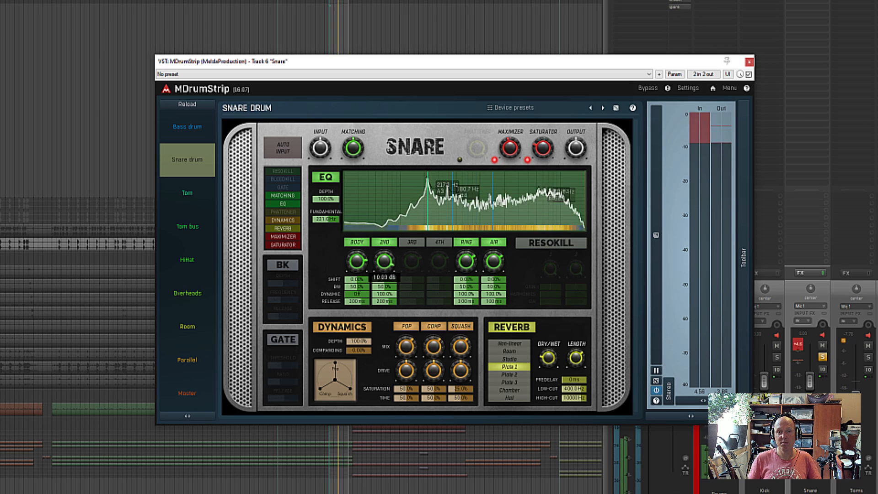
left_click(384, 242)
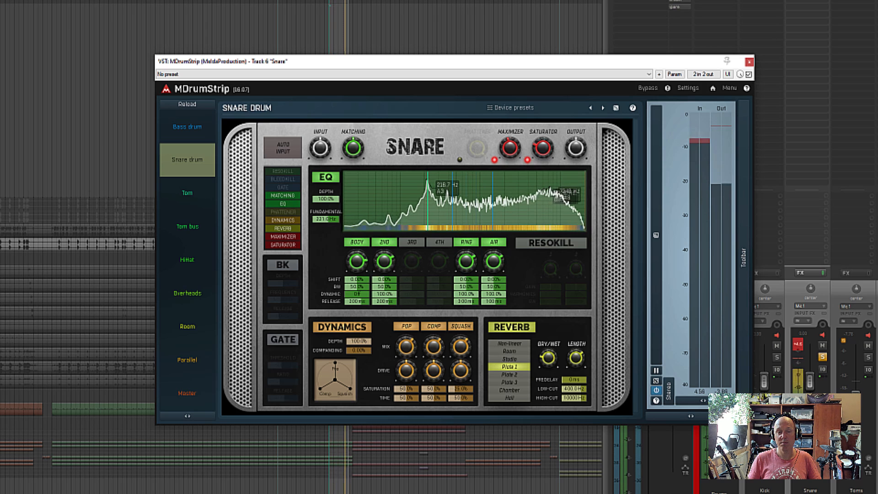
left_click(385, 242)
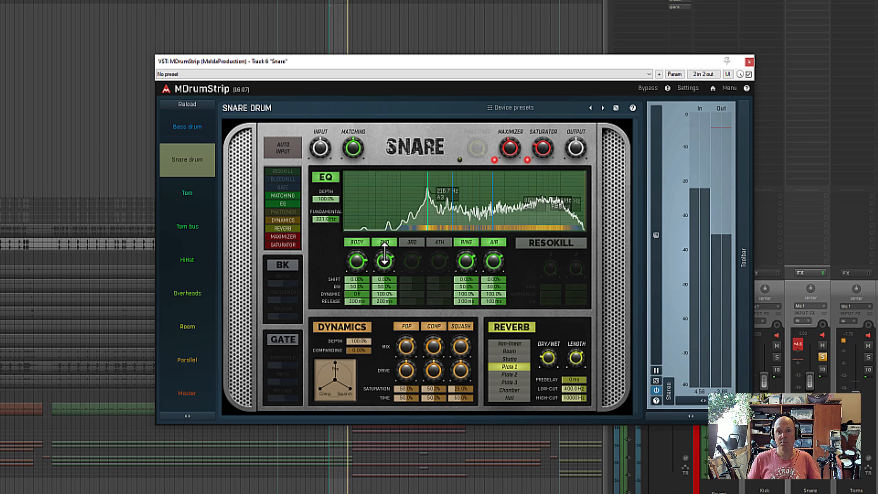
left_click(385, 243)
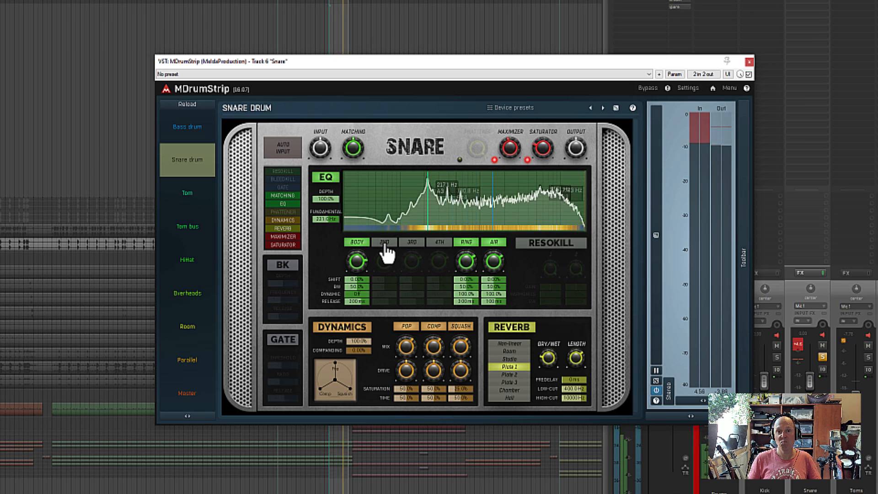
Enable the snare EQ's 3rd band and adjust the 3rd, Ping and Air gains while auditioning the looped snare.
left_click(412, 242)
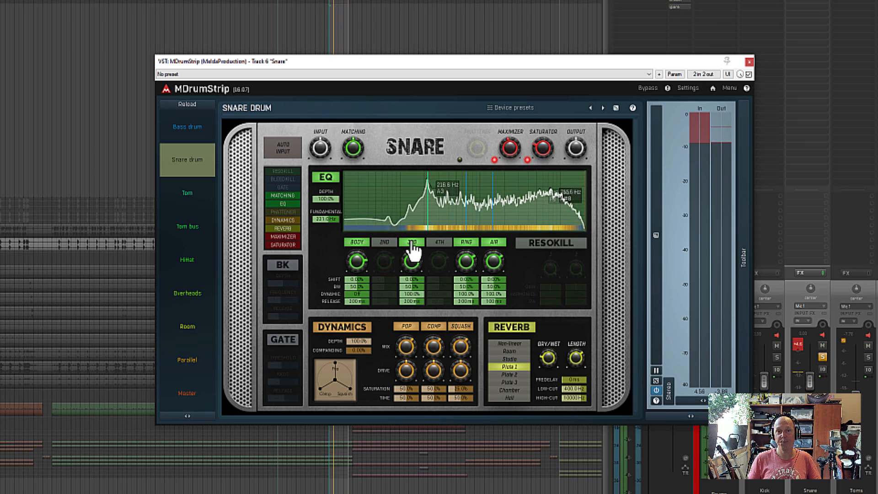
left_click_drag(410, 265, 409, 266)
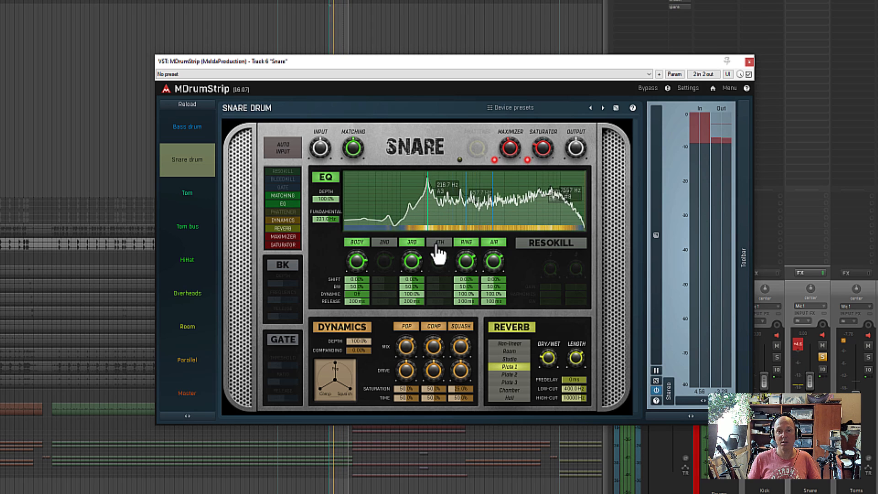
mouse_move(470, 261)
left_mouse_down()
mouse_move(470, 238)
mouse_move(470, 249)
left_mouse_up()
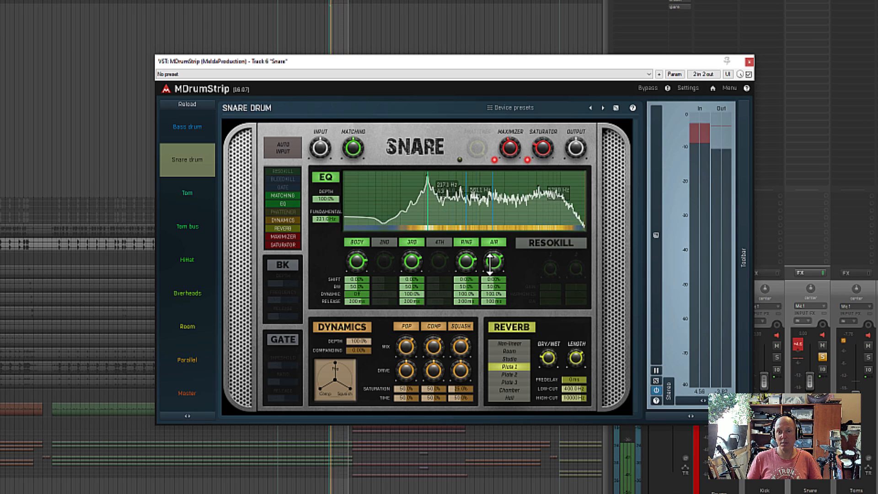
left_click_drag(490, 264, 490, 248)
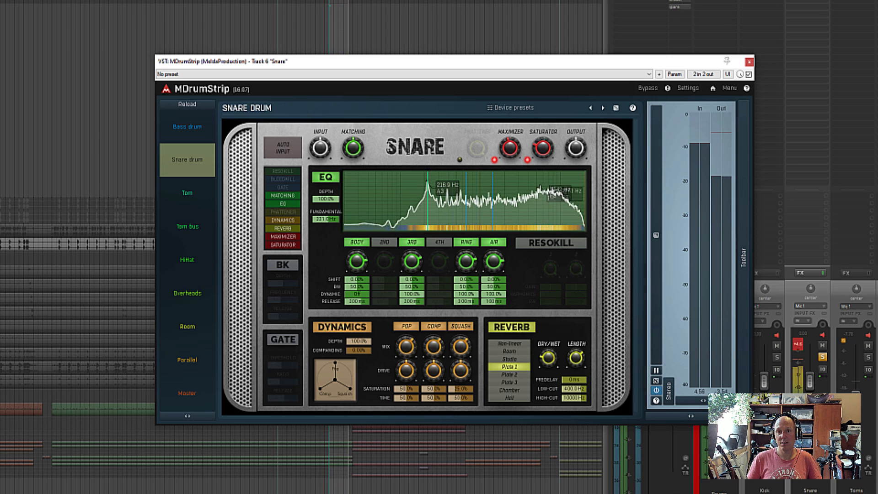
key("space")
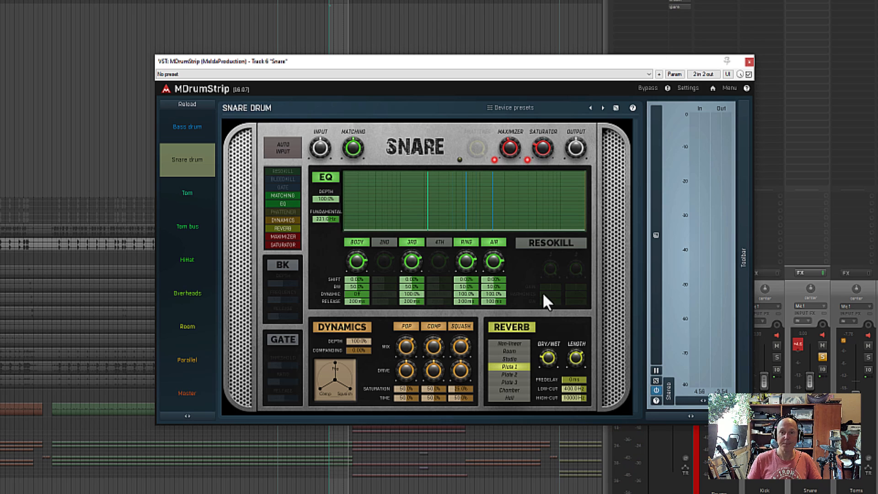
key("space")
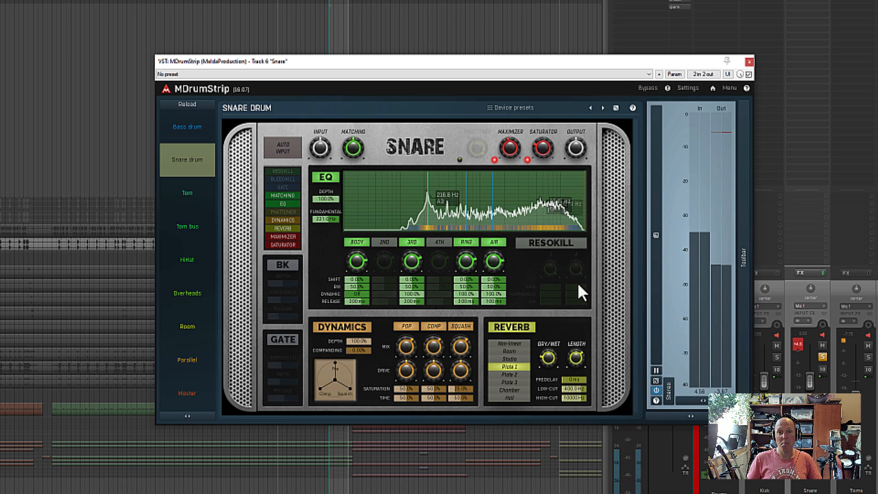
key("space")
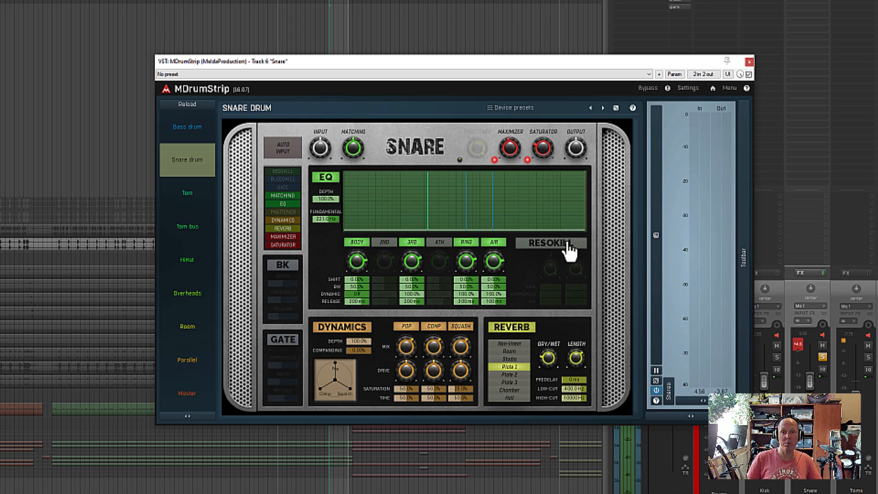
Enable Resokill, boost its first band by 24 dB, and sweep its frequency to about 7.5 kHz to locate the ringing.
left_click(569, 249)
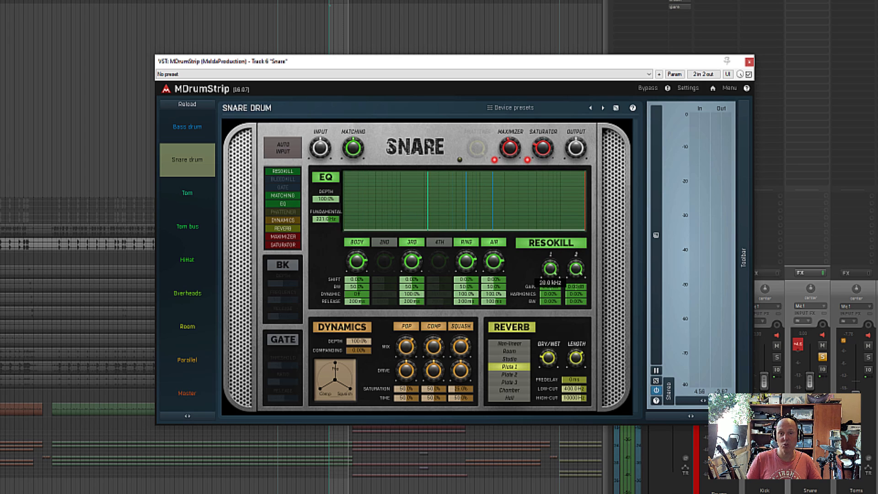
left_click_drag(550, 269, 550, 292)
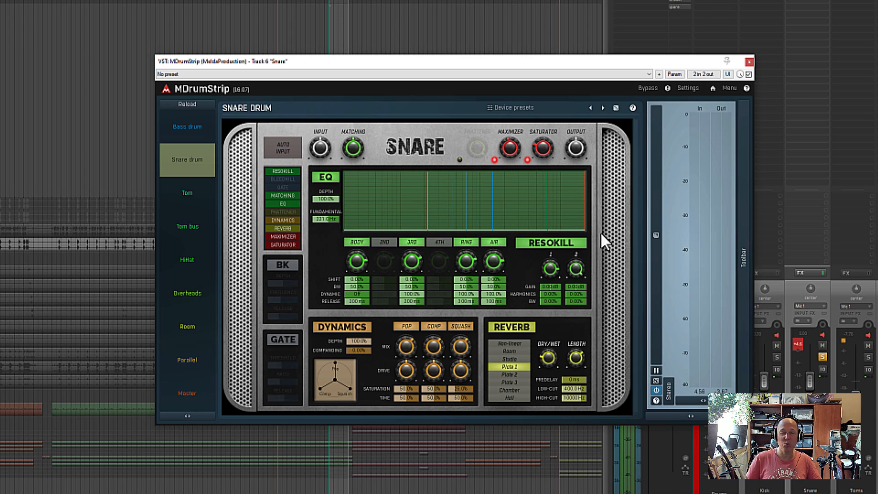
left_click_drag(555, 287, 571, 348)
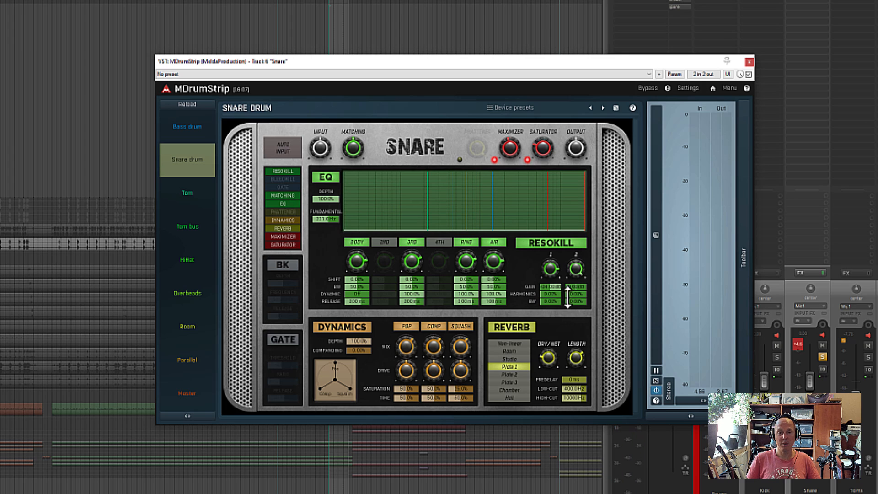
left_click_drag(551, 267, 551, 300)
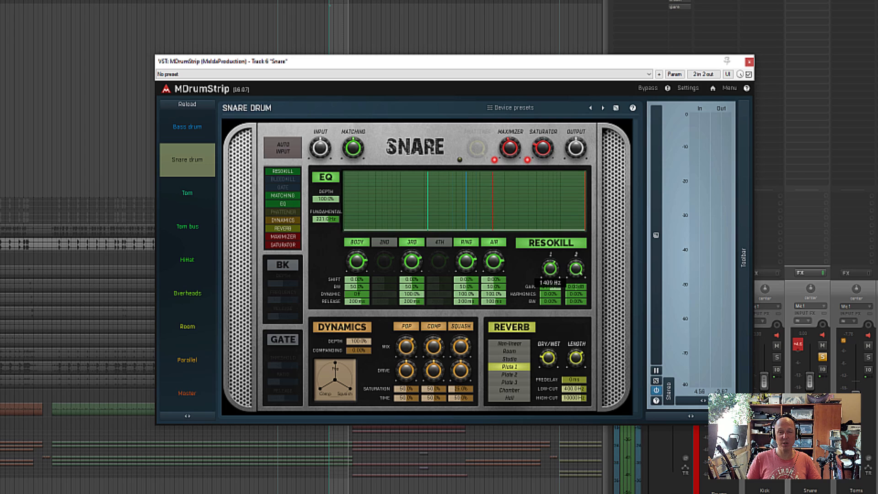
left_click_drag(551, 267, 551, 265)
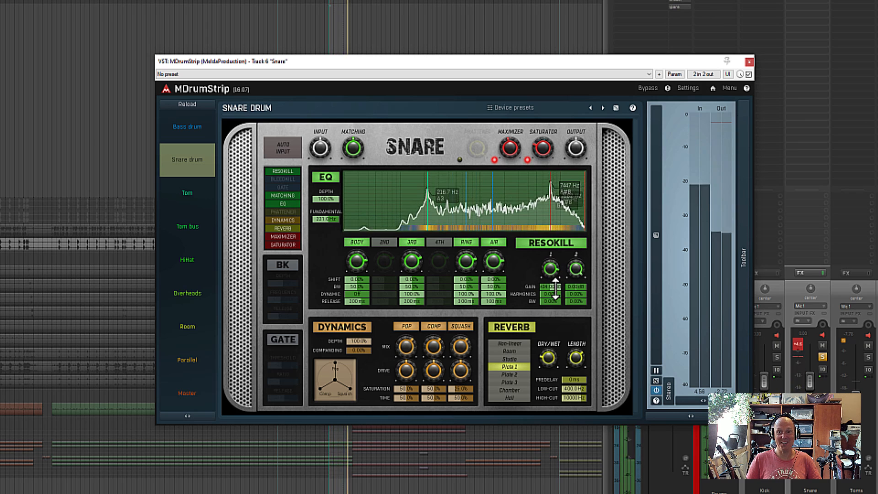
Set the first Resokill band's gain to -24 dB and compare the looped snare with Resokill off and on.
left_click_drag(554, 288, 554, 338)
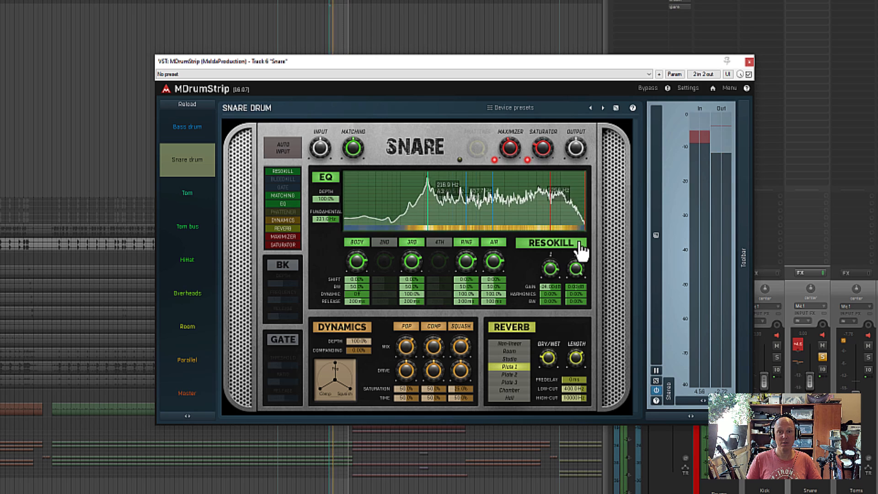
left_click(580, 247)
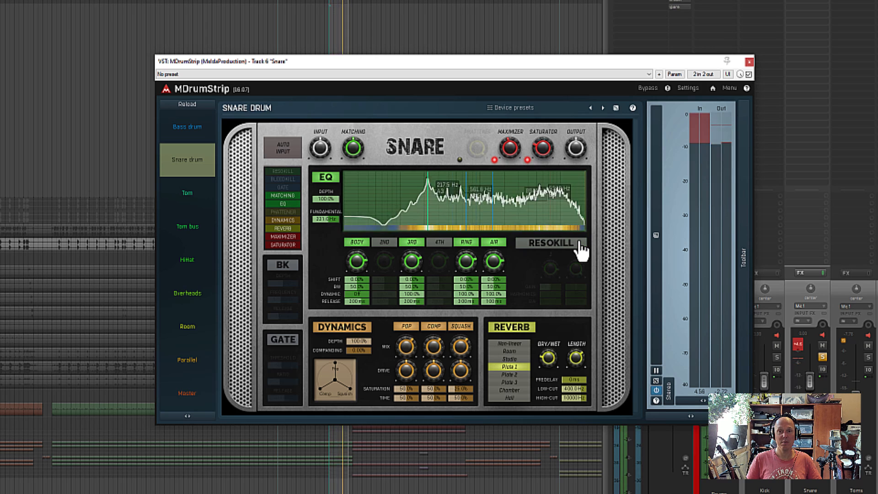
left_click(579, 247)
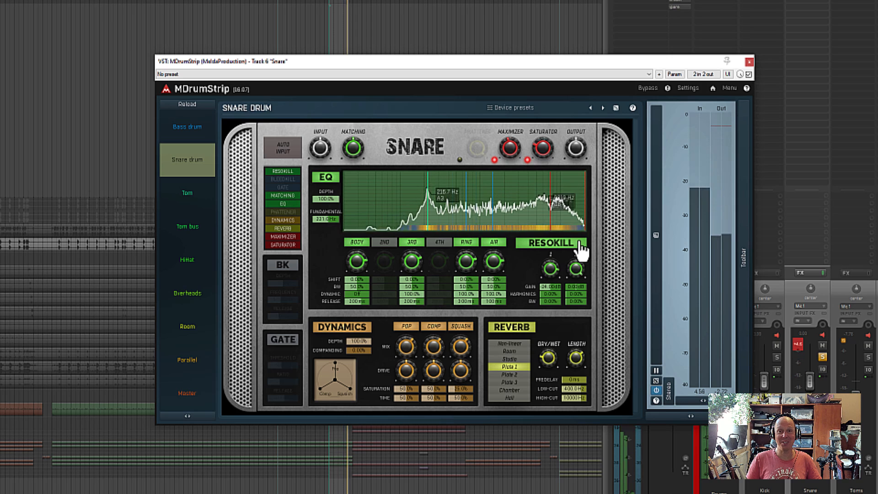
left_click(579, 247)
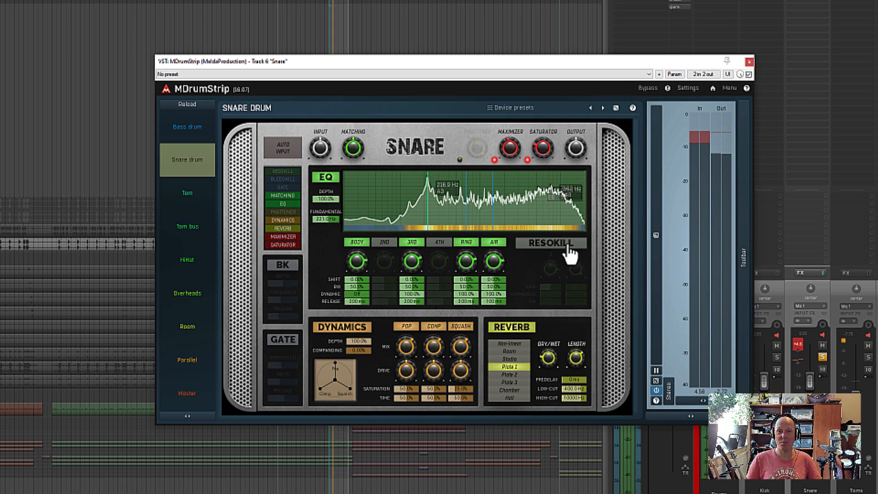
left_click(569, 247)
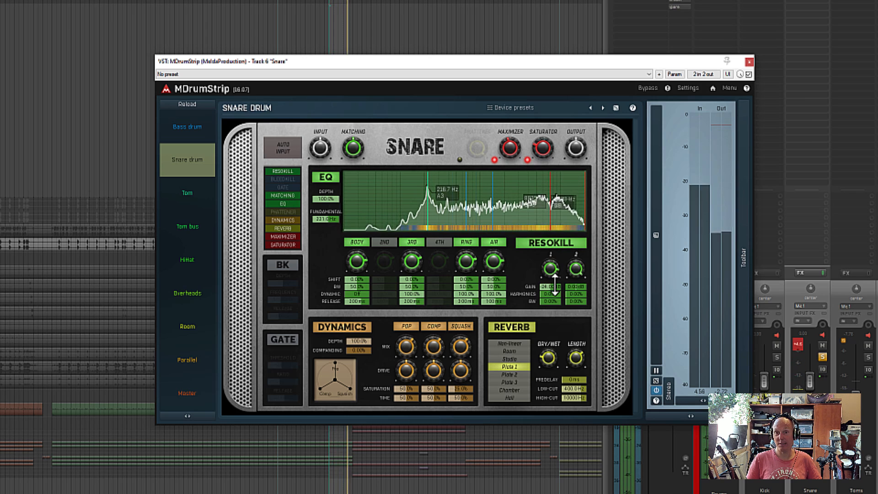
Soften the first Resokill band's cut to about -6 dB and compare Resokill off and on again.
left_click_drag(556, 286, 556, 274)
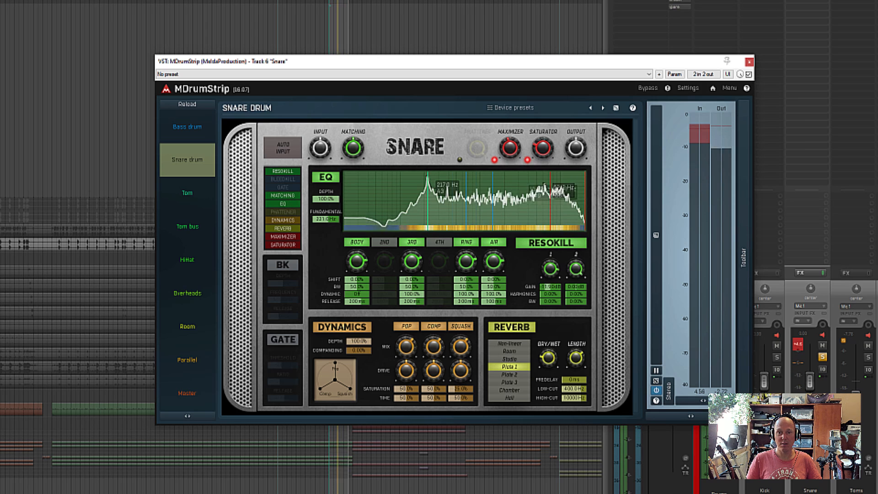
left_click(572, 245)
left_click(573, 245)
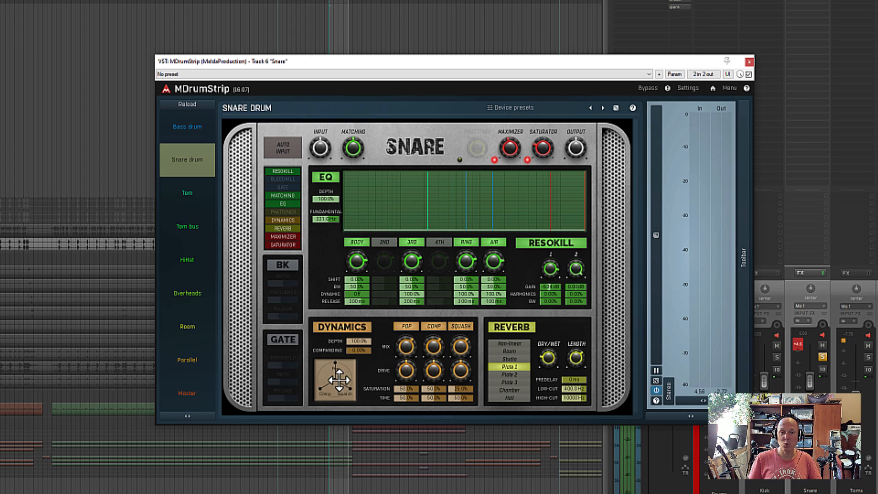
Adjust the Pop, Comp and Squash balance of the snare Dynamics, with Maximizer and Saturator switched off during the adjustment and back on.
mouse_move(341, 375)
left_mouse_down()
mouse_move(333, 358)
mouse_move(336, 390)
left_mouse_up()
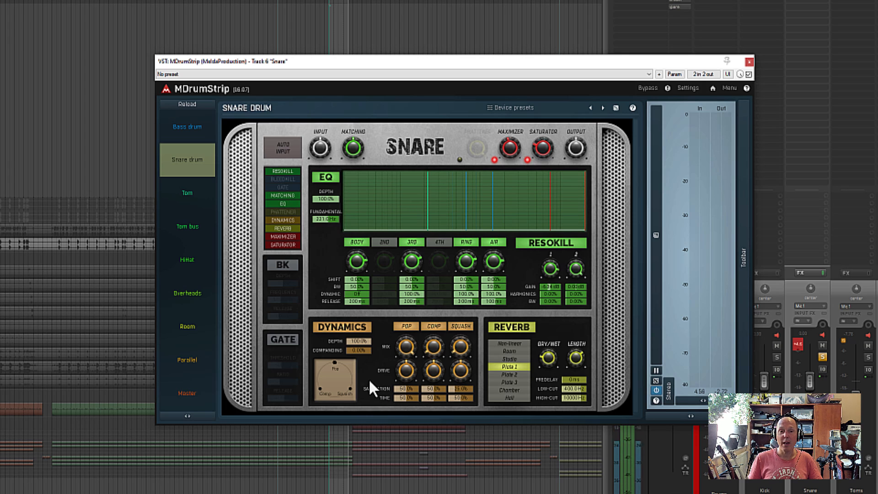
left_click(494, 160)
left_click(528, 160)
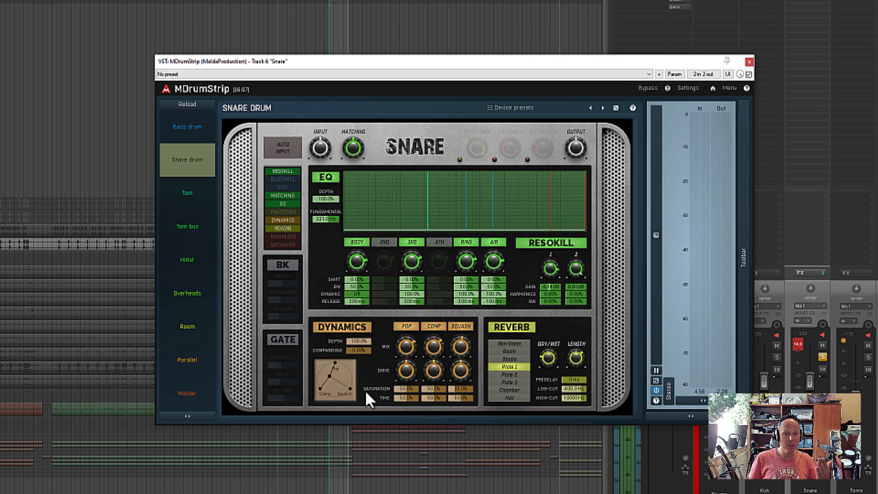
left_click_drag(330, 376, 325, 382)
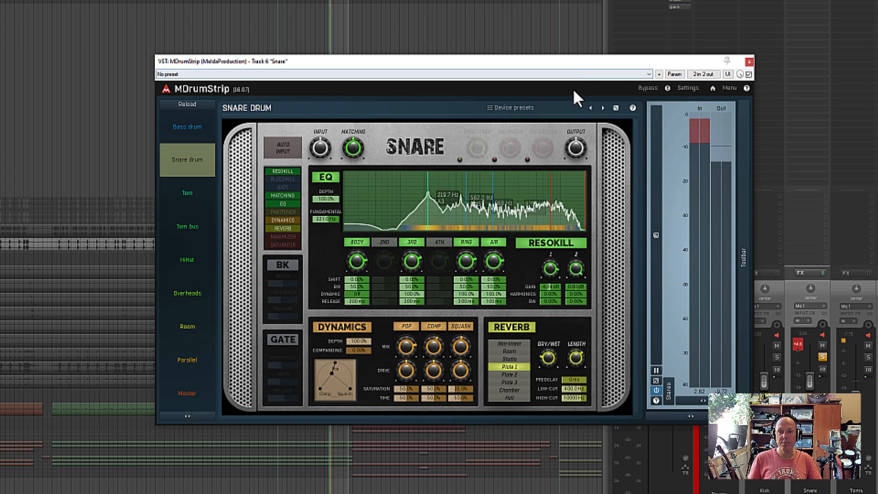
left_click(494, 160)
left_click(527, 160)
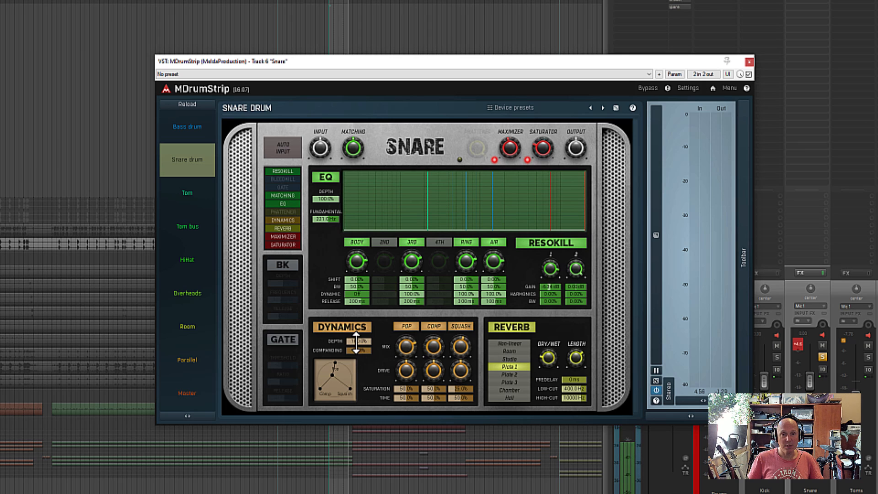
Try the snare Dynamics depth at 0% and restore it to 100%.
left_click_drag(358, 341, 358, 387)
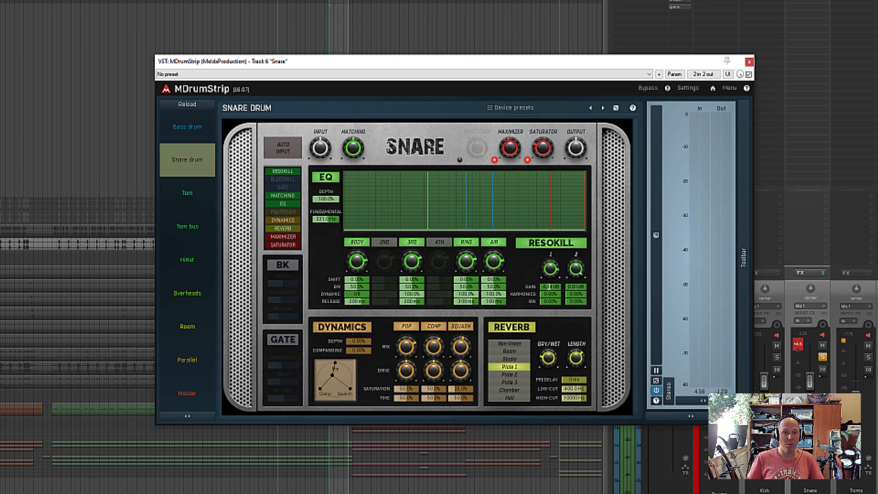
double_click(362, 341)
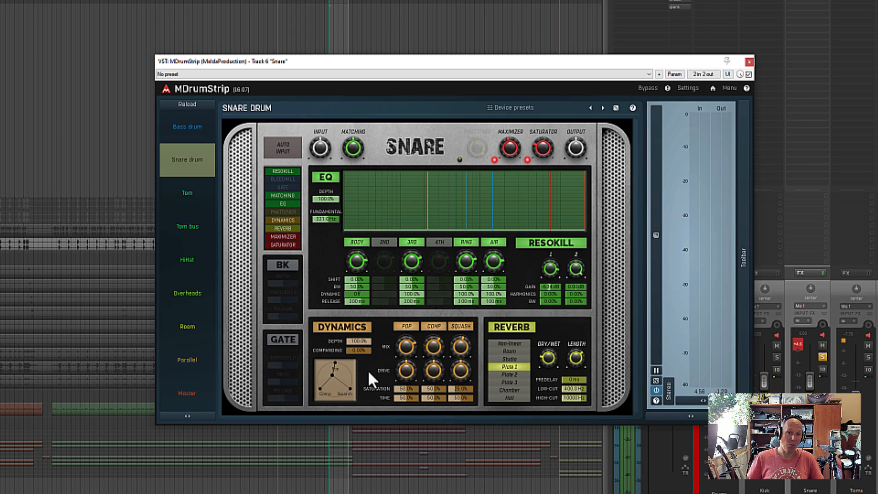
mouse_move(363, 340)
left_mouse_down()
mouse_move(364, 385)
mouse_move(364, 341)
left_mouse_up()
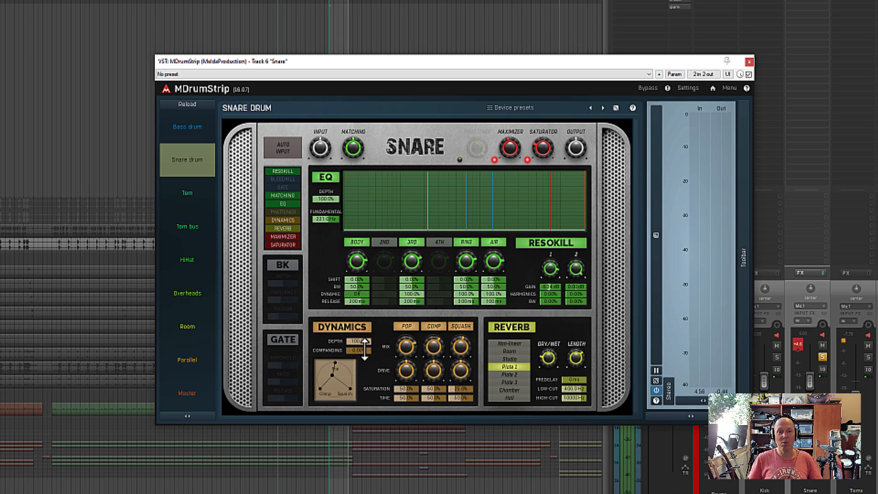
Audition the looped snare with Dynamics companding at 50% and 100%, and reset companding to its default.
key("space")
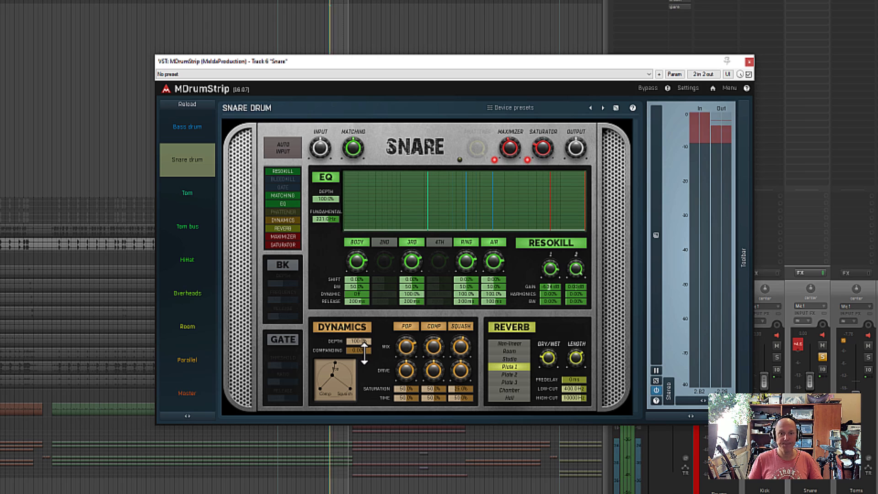
left_click_drag(365, 353, 365, 321)
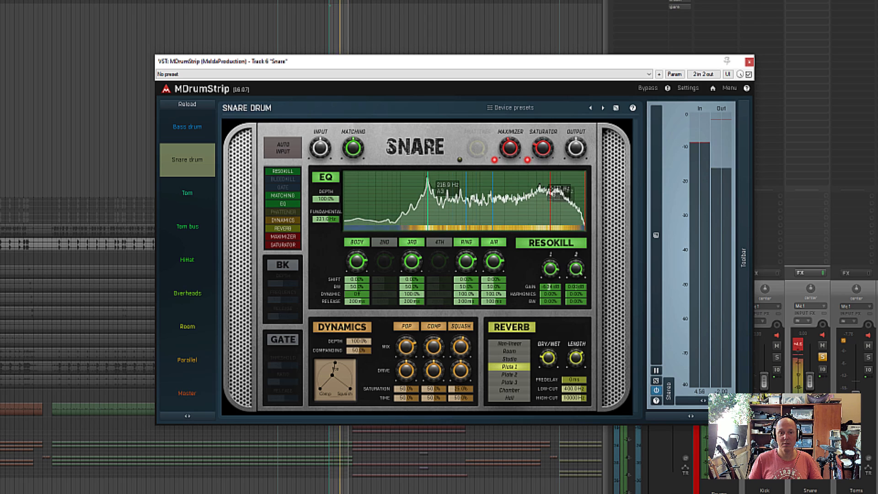
mouse_move(365, 320)
left_mouse_down()
mouse_move(363, 354)
mouse_move(364, 320)
left_mouse_up()
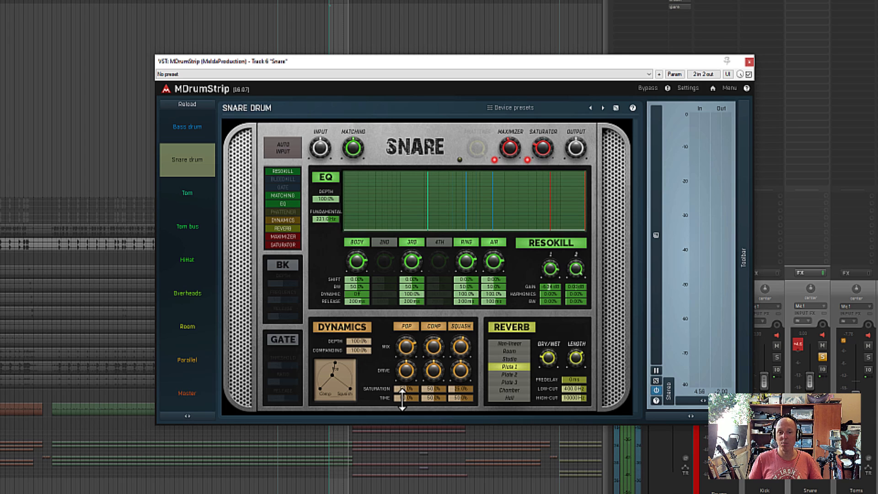
double_click(356, 351)
Compare the looped snare with the Dynamics section off and back on.
left_click(353, 328)
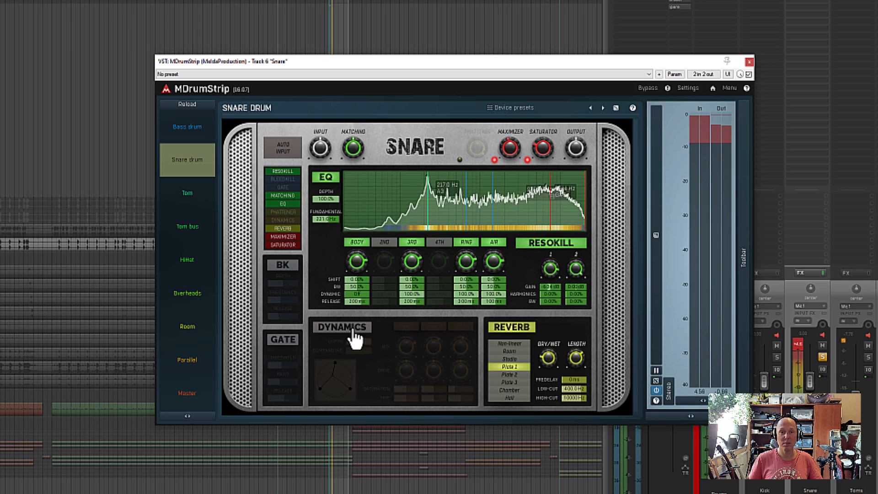
left_click(353, 330)
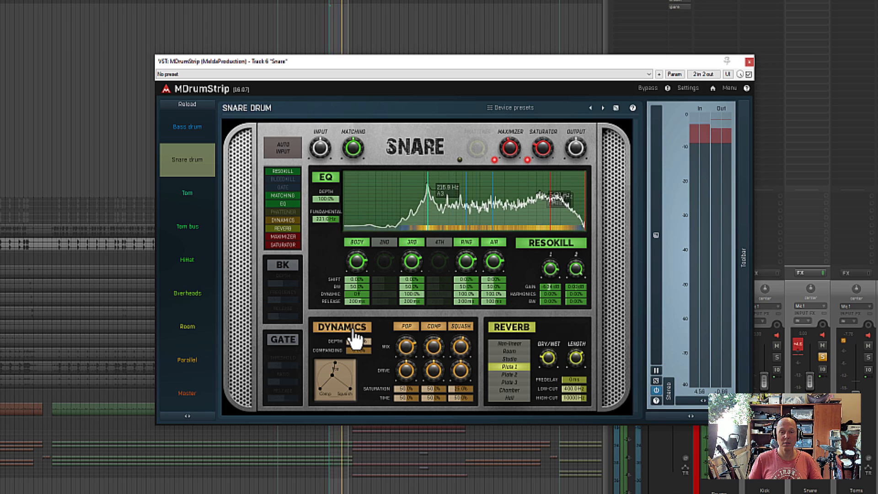
key("space")
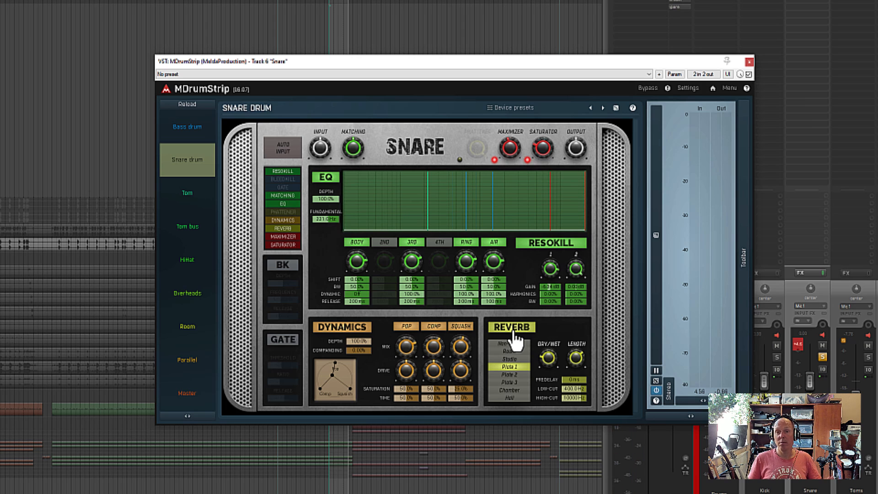
Compare the snare with Reverb off and on, and adjust the reverb's dry/wet amount to about 7.4%.
left_click(514, 330)
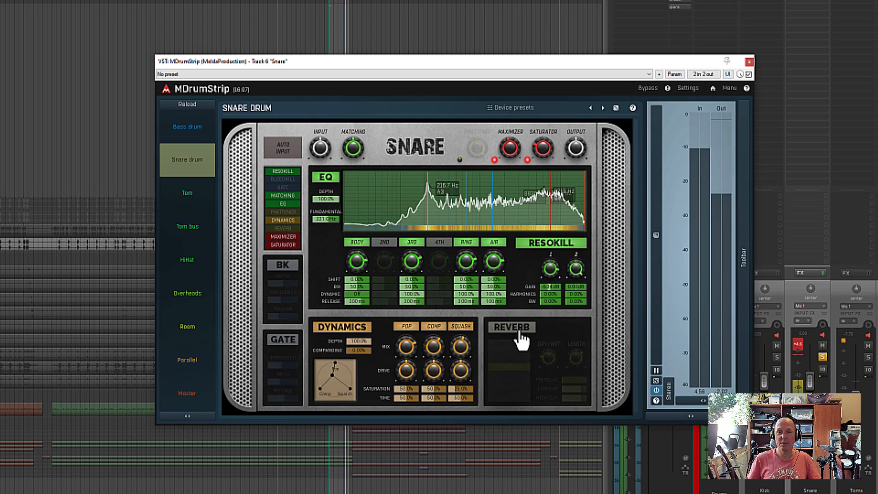
left_click(521, 333)
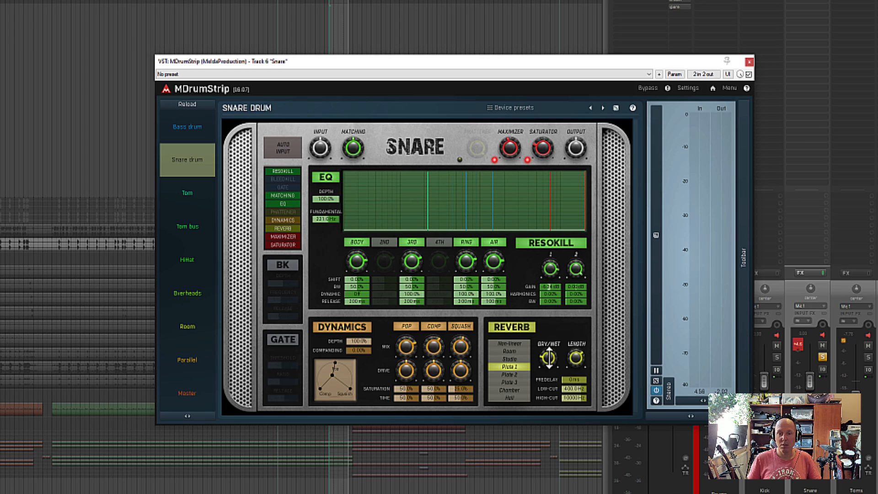
left_click_drag(552, 356, 552, 356)
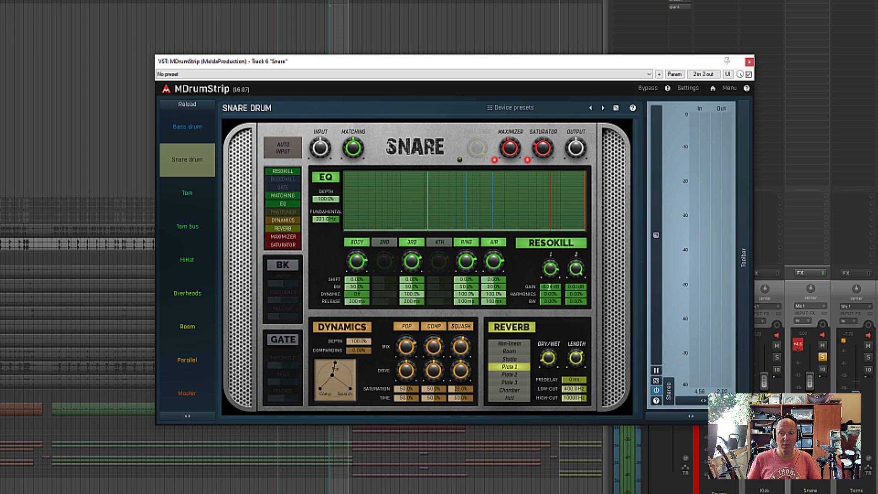
left_click_drag(549, 361, 550, 365)
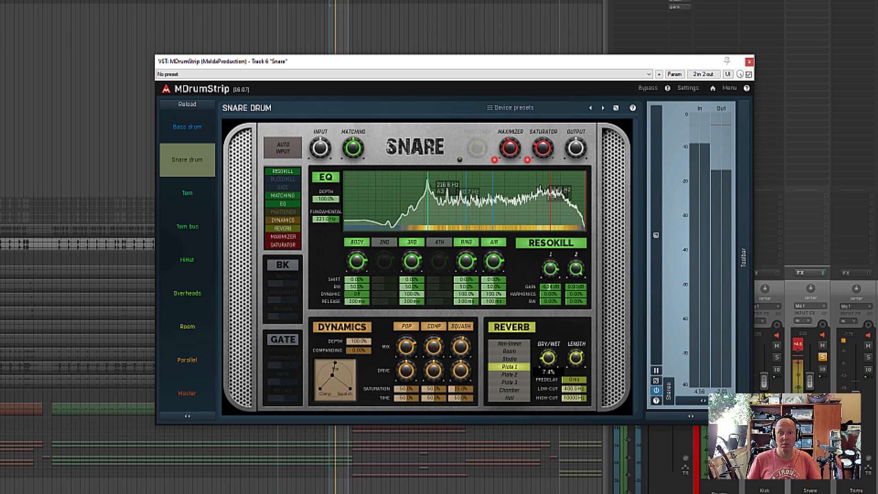
key("space")
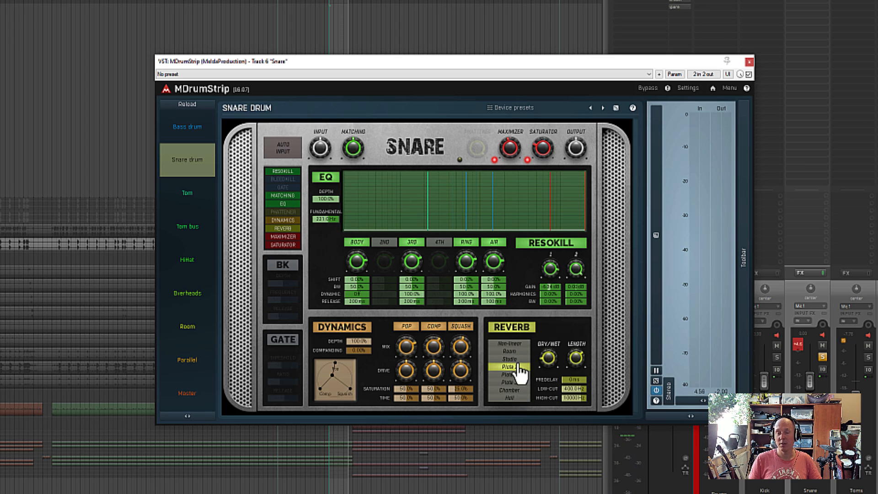
Audition the snare reverb types from Non-linear through Room, Studio, Plates and Chamber to Hall, and return to Plate 1.
left_click(519, 344)
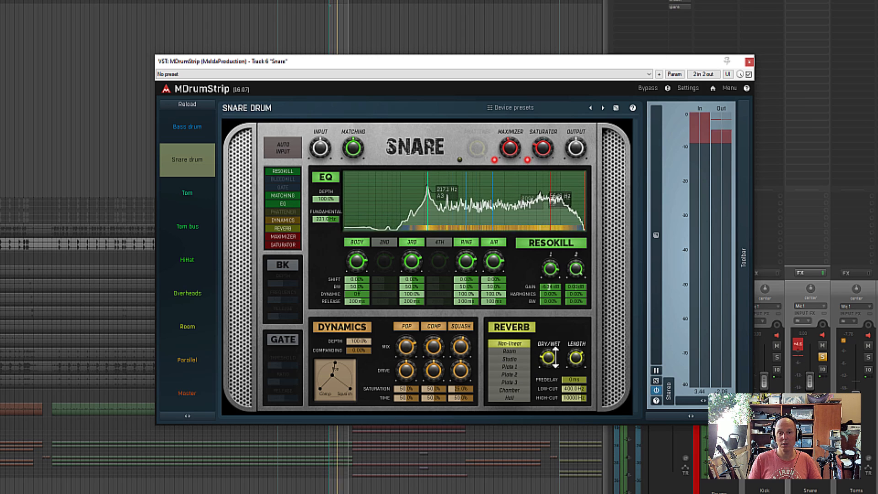
left_click(520, 351)
left_click(520, 360)
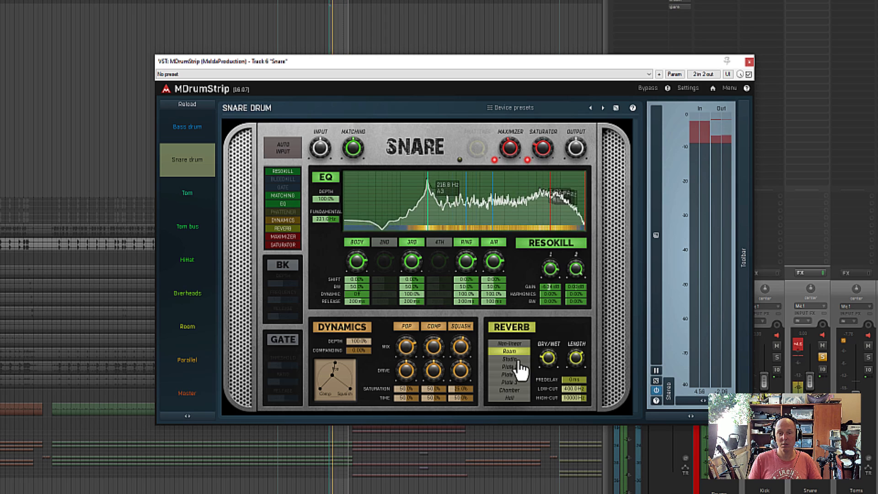
left_click(520, 366)
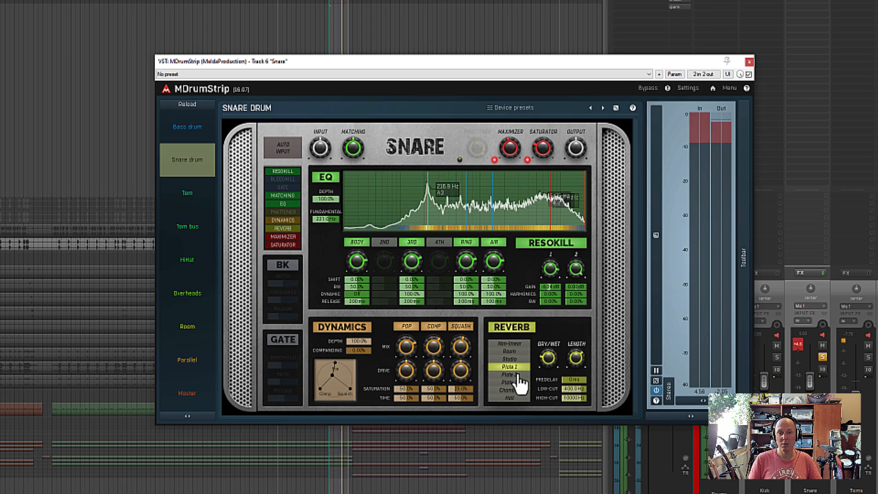
left_click(518, 375)
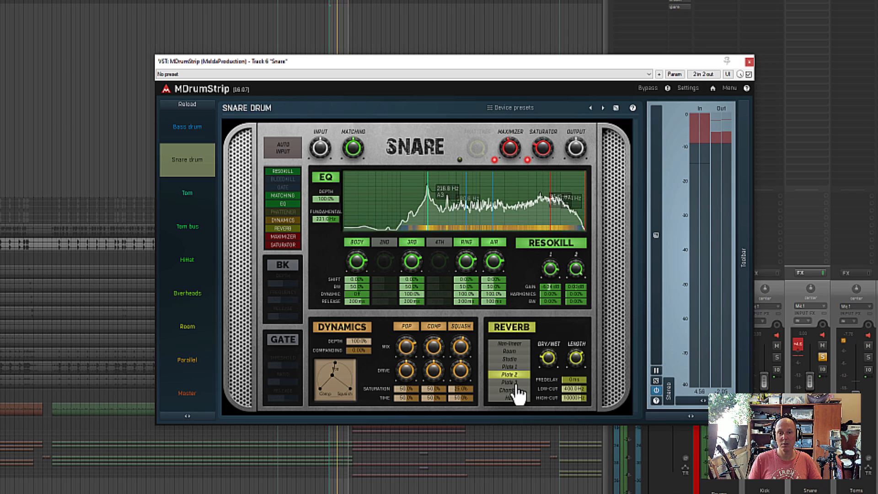
left_click(517, 386)
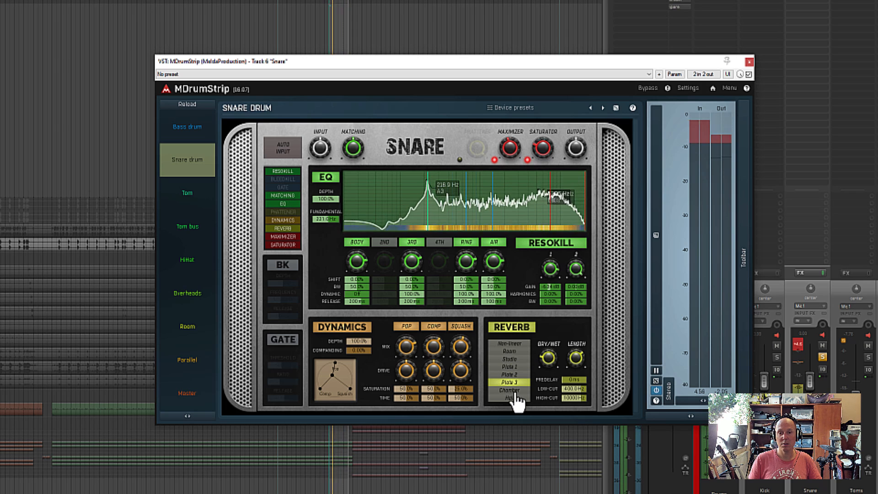
left_click(514, 393)
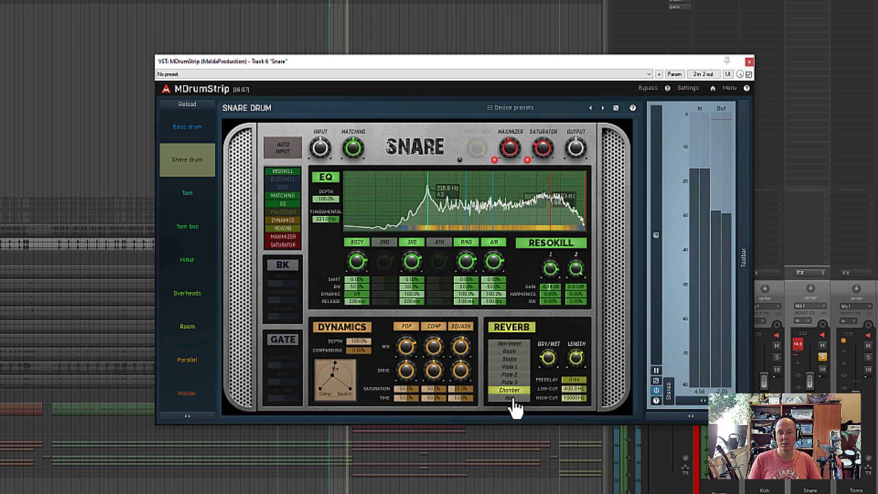
left_click(513, 399)
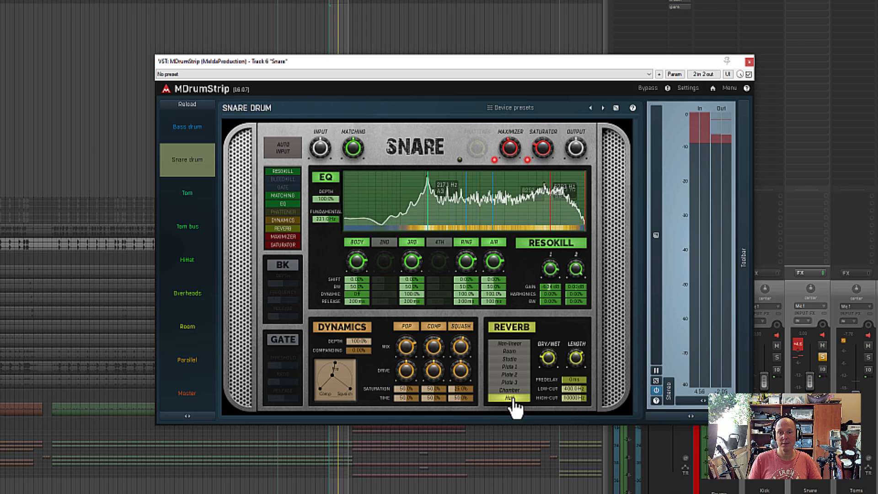
left_click(513, 366)
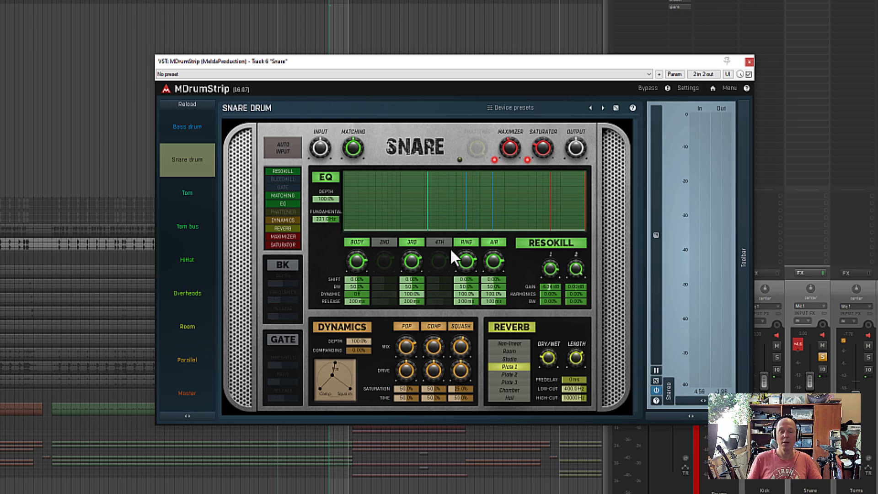
Try switching on the snare's BK and Gate sections and switch both off again.
left_click(280, 268)
left_click(283, 343)
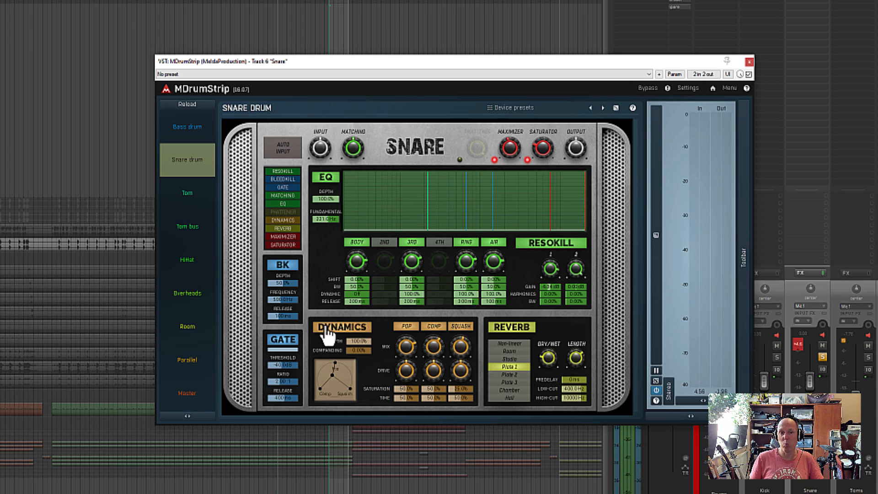
left_click(292, 342)
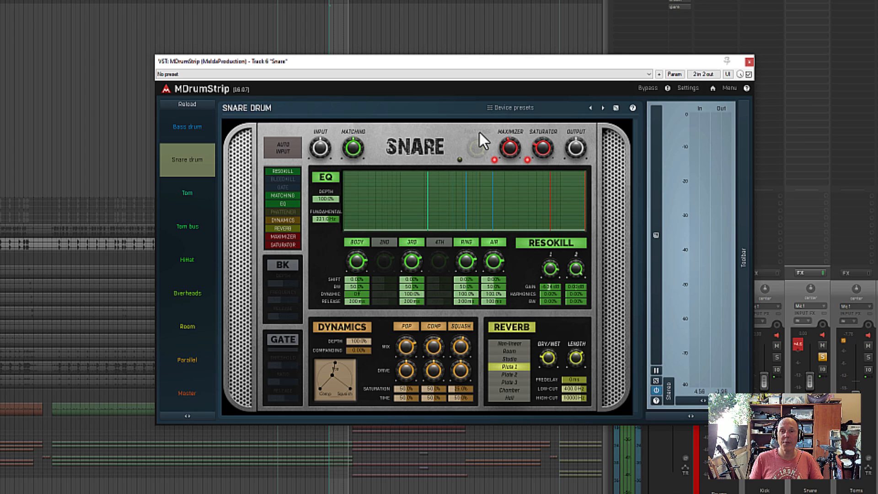
Audition the looped snare with the Phattener on and off while trying its amount, leaving the Phattener off.
left_click(459, 160)
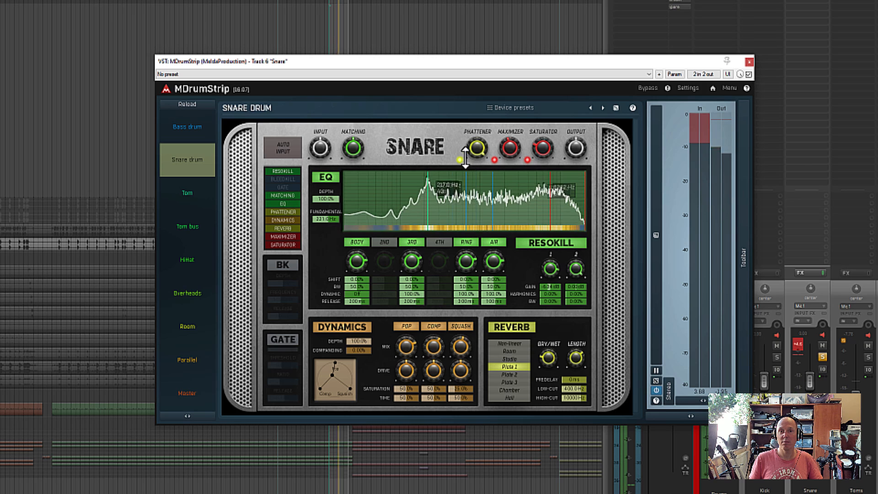
left_click(459, 161)
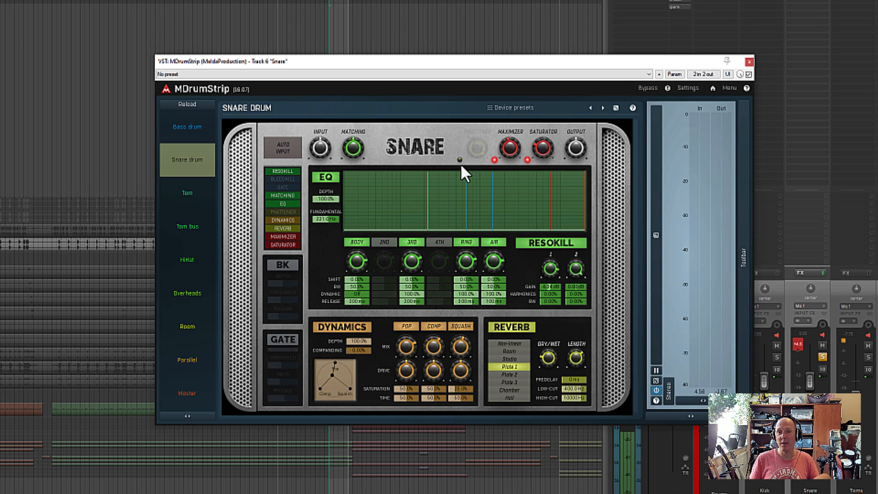
left_click(460, 160)
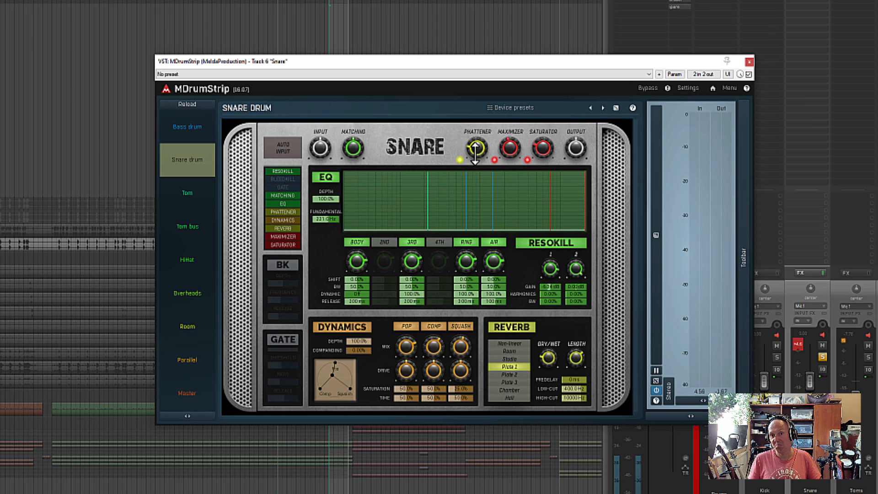
key("space")
left_click_drag(476, 151, 476, 170)
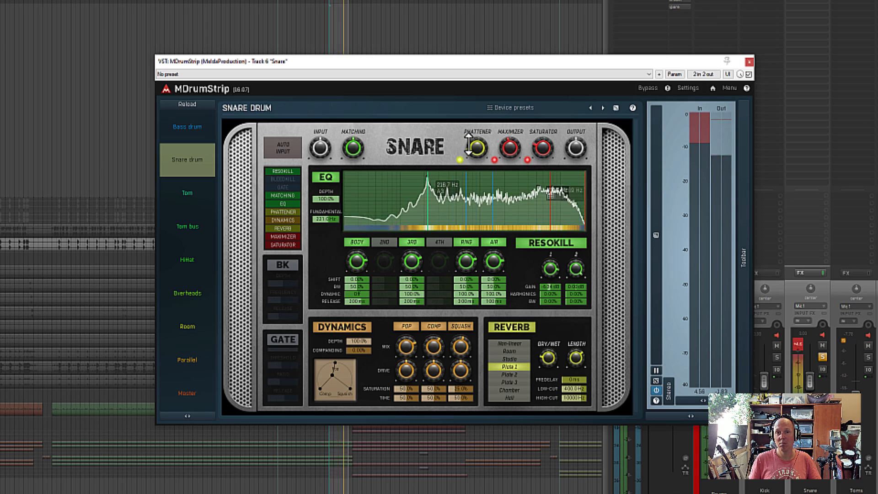
left_click(459, 160)
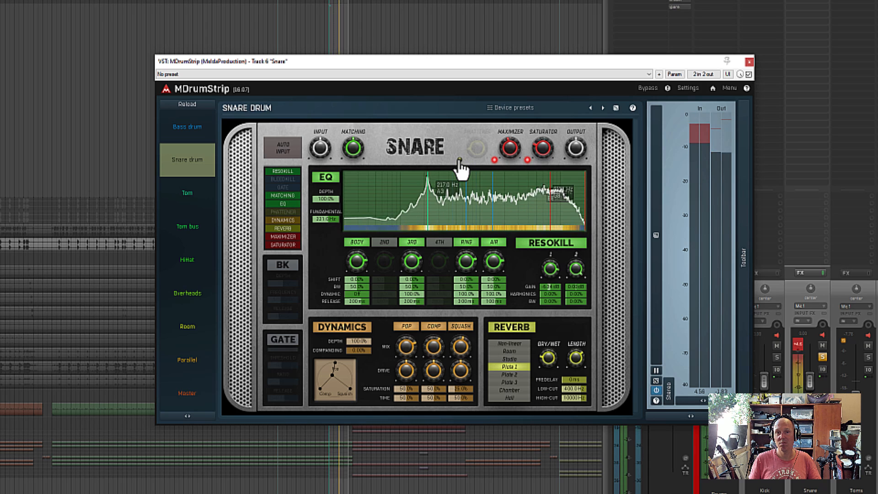
left_click(459, 159)
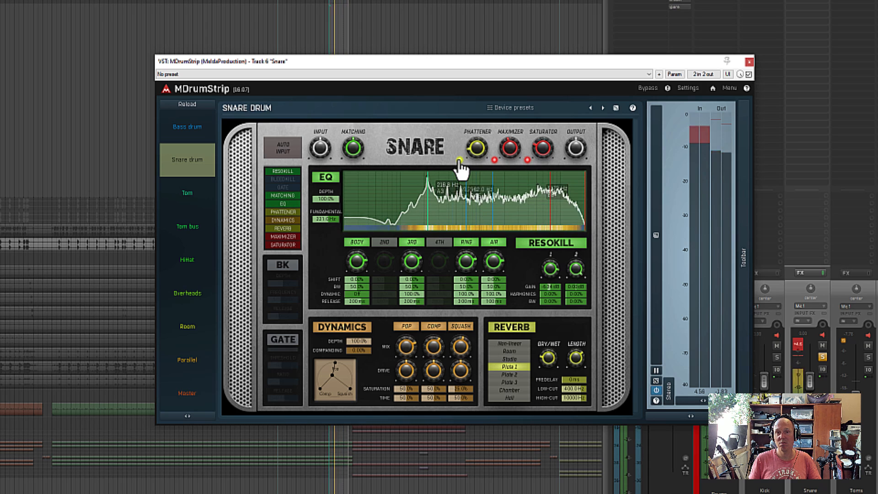
left_click(459, 159)
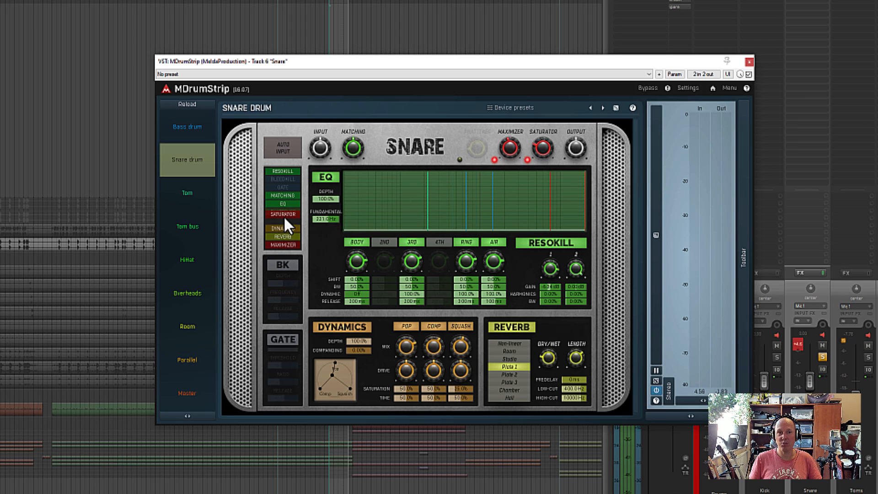
Return the Saturator to the end of the snare's processing order and adjust the Maximizer amount.
left_click_drag(284, 204, 284, 234)
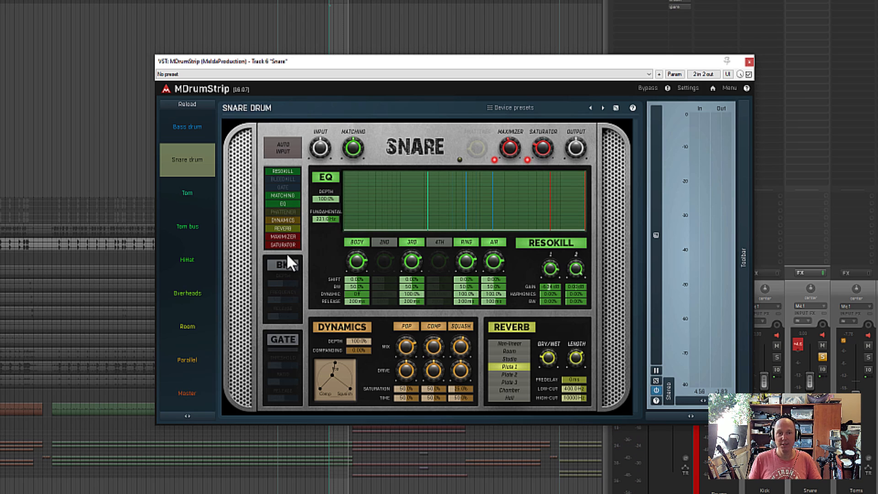
left_click(515, 149)
left_click_drag(510, 148, 510, 137)
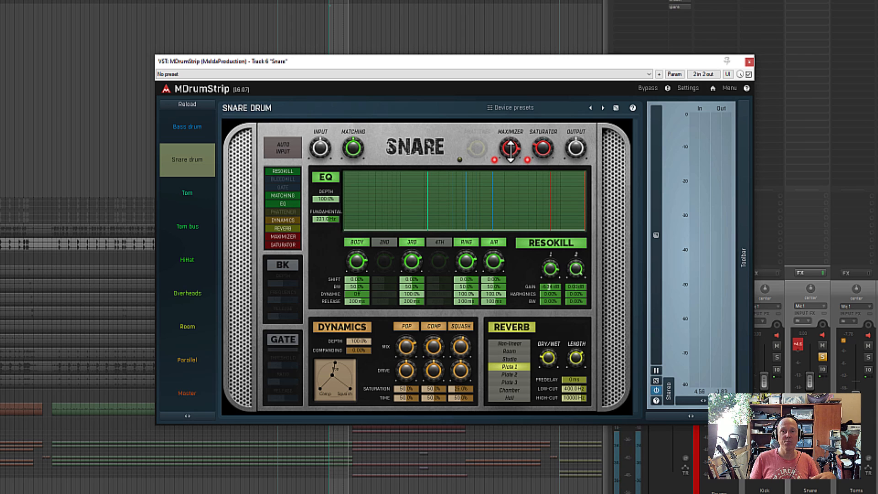
left_click_drag(510, 147, 510, 173)
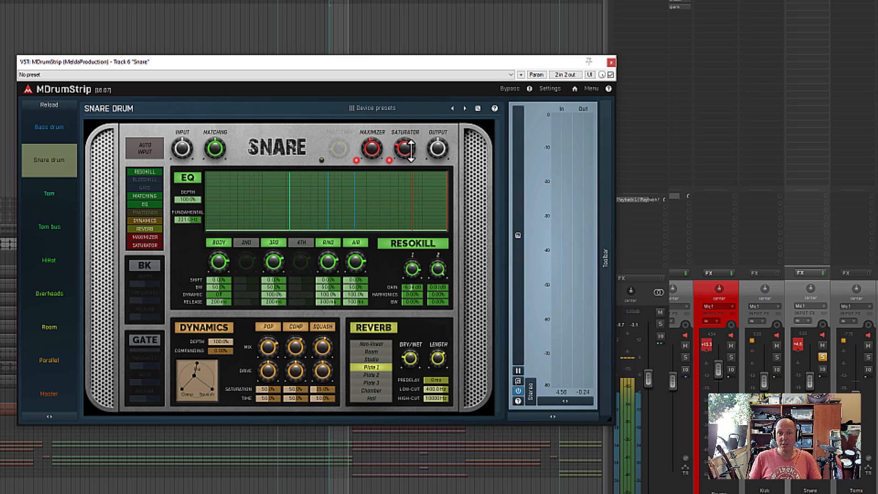
Adjust the snare's Saturator amount while the loop plays.
key("space")
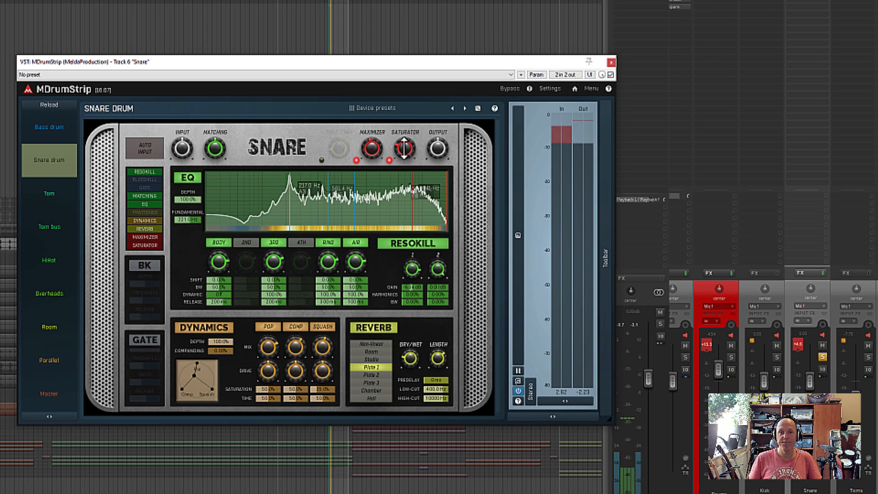
left_click_drag(405, 150, 405, 163)
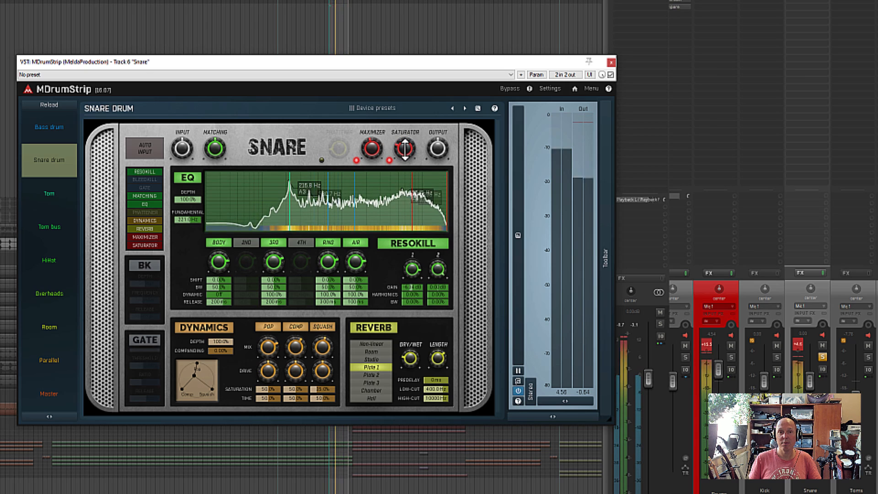
key("space")
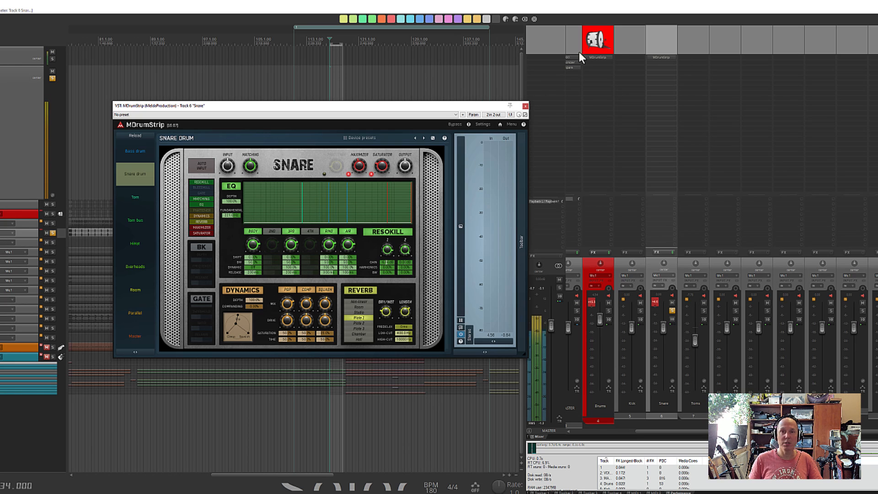
Copy the Snare track's MDrumStrip onto the Kick track and close the snare's plugin window.
left_click_drag(665, 57, 630, 57)
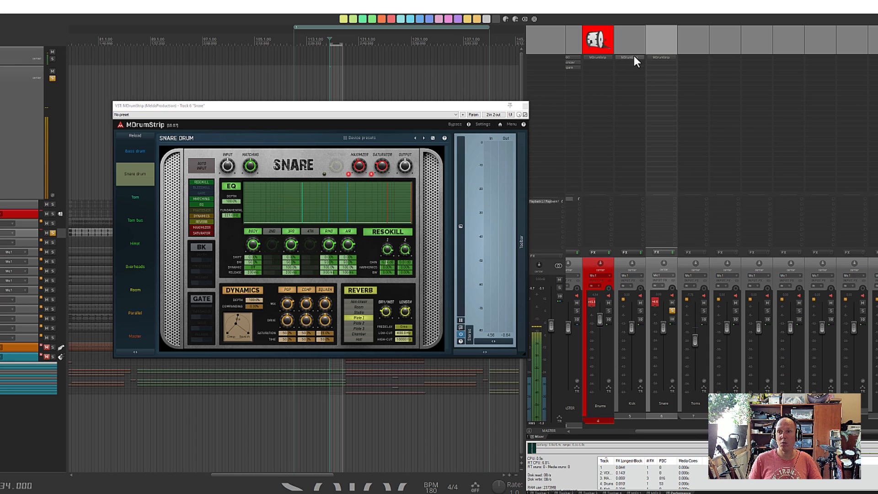
left_click(526, 106)
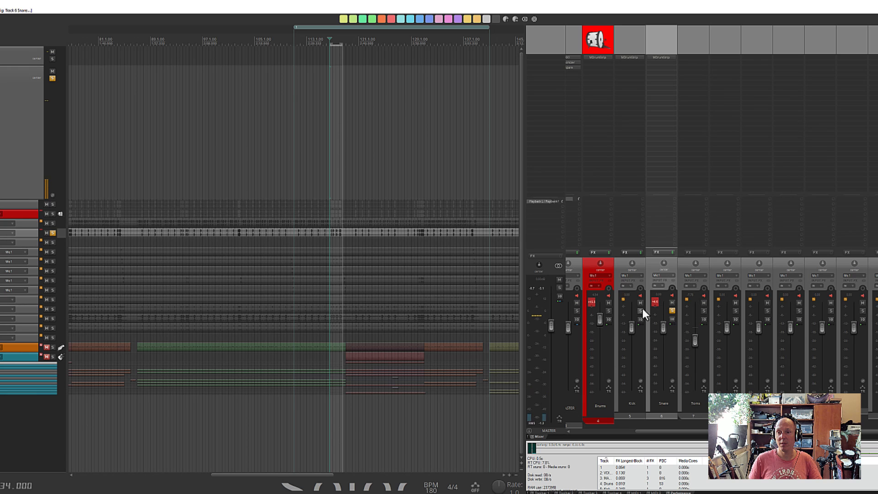
Solo the Kick track instead of the Snare and open the Kick's MDrumStrip in a clear spot over the arrangement.
left_click(640, 310)
left_click(671, 310)
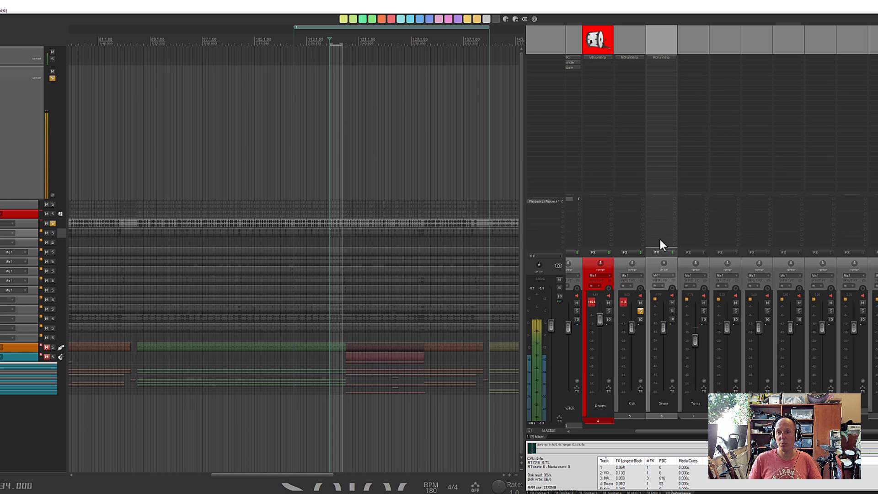
left_click(629, 57)
left_click_drag(114, 21, 374, 141)
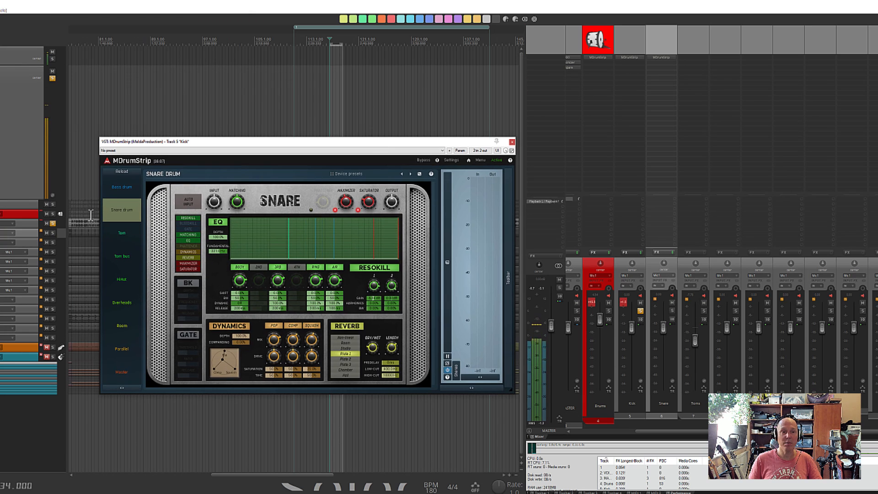
Switch the Kick's MDrumStrip to the Bass drum device, run Auto Input while the loop plays and compare with bypass.
left_click(121, 187)
left_click_drag(269, 143, 293, 130)
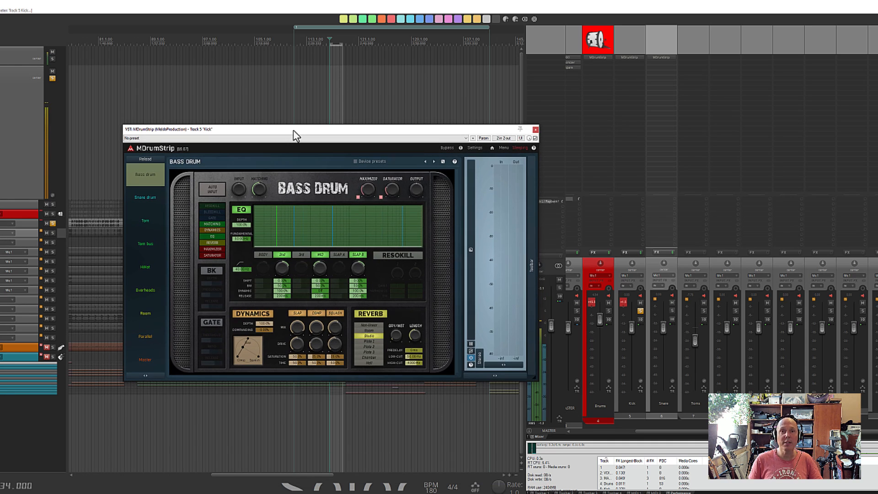
key("space")
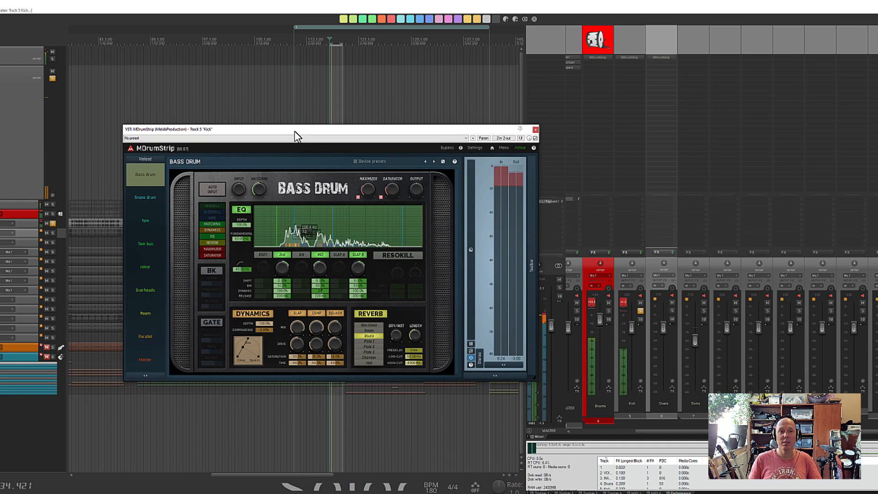
left_click(209, 192)
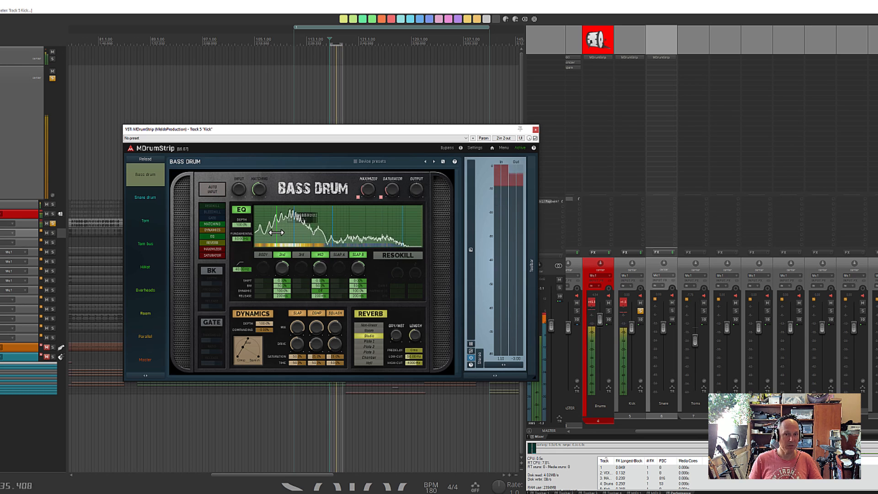
left_click(447, 148)
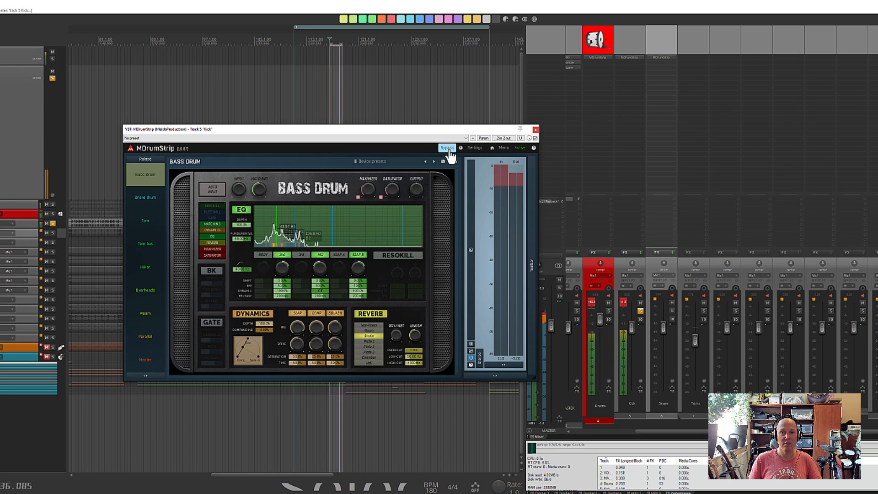
Turn off the kick's Reverb and lower the EQ fundamental to about 36.47 Hz.
left_click_drag(278, 232, 276, 233)
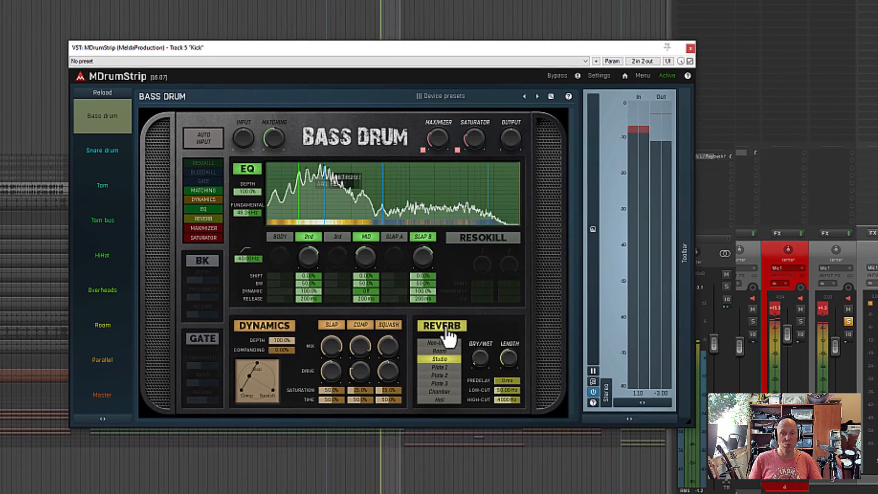
left_click(447, 331)
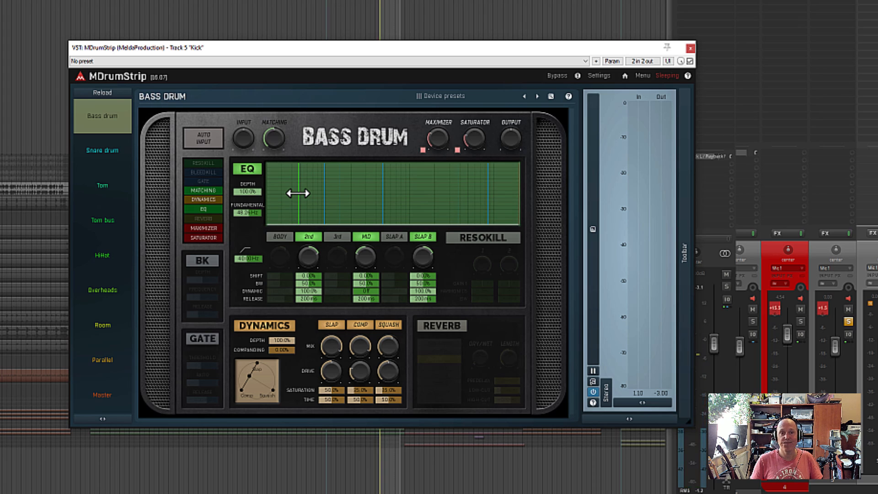
left_click_drag(298, 194, 294, 194)
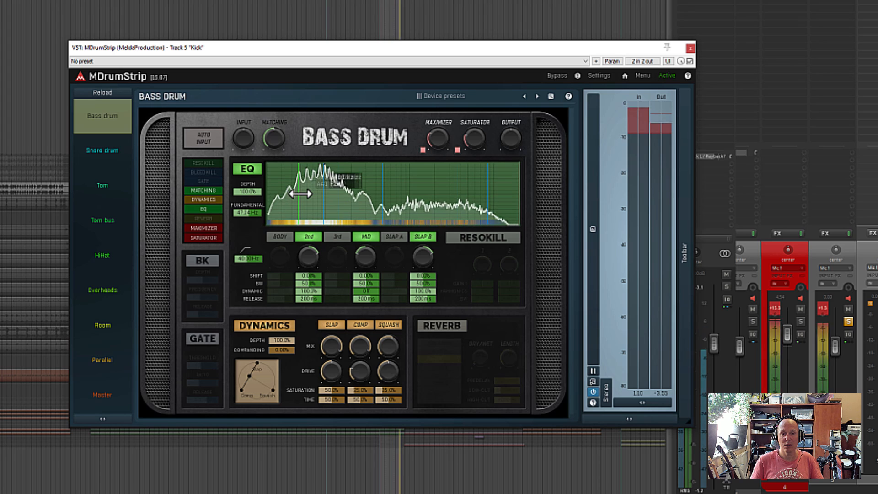
left_click_drag(300, 194, 290, 194)
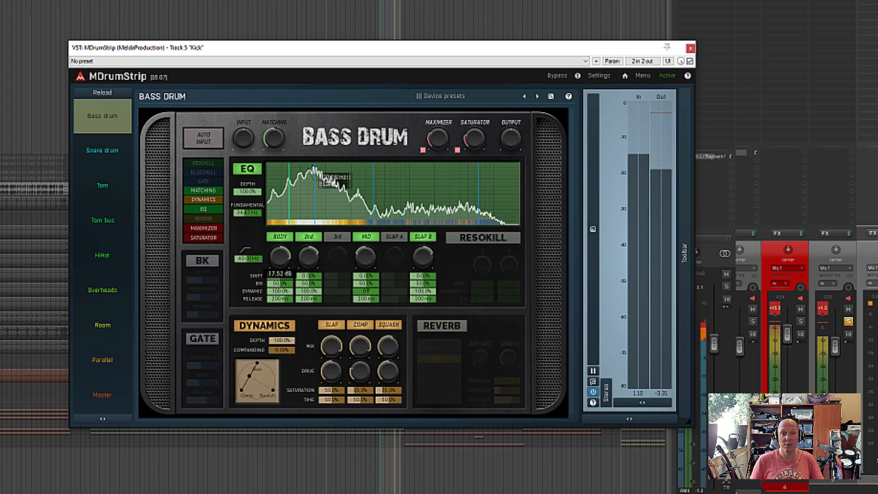
Try the kick's EQ with the Body and 2nd bands switched off.
left_click(282, 238)
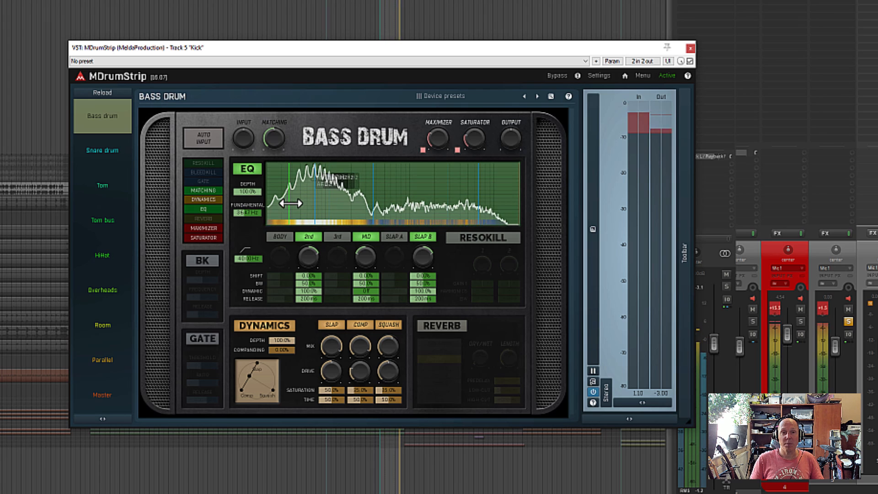
left_click_drag(290, 204, 305, 204)
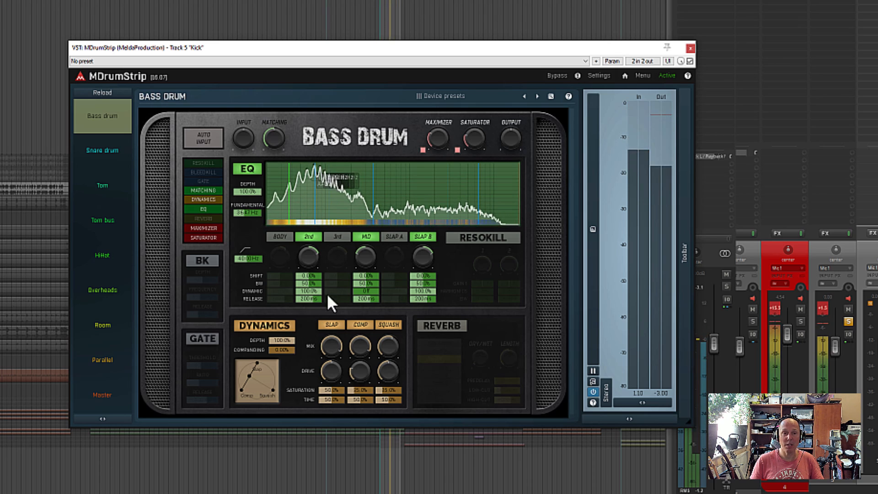
left_click(309, 237)
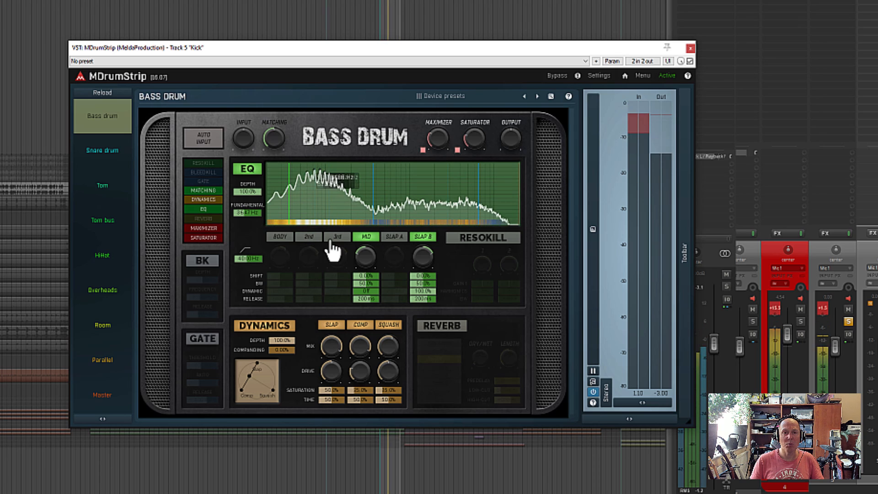
Load the Metal device preset for the bass drum and close the preset browser.
left_click(447, 101)
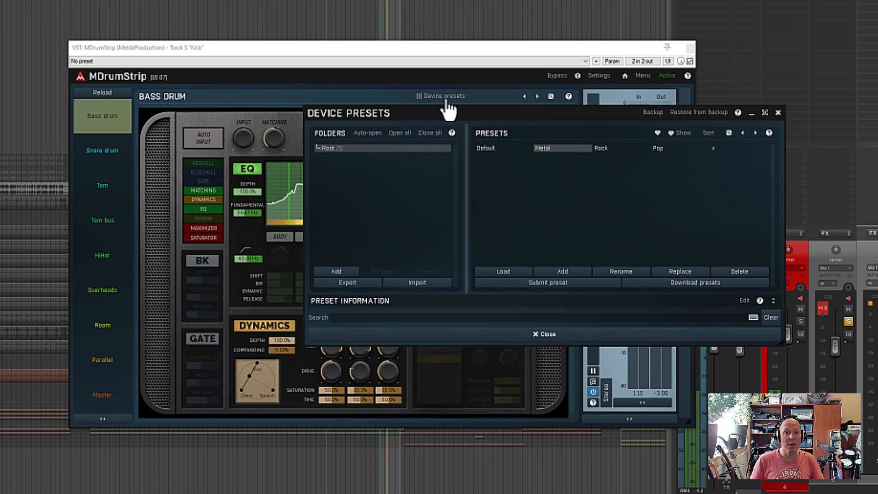
left_click(545, 149)
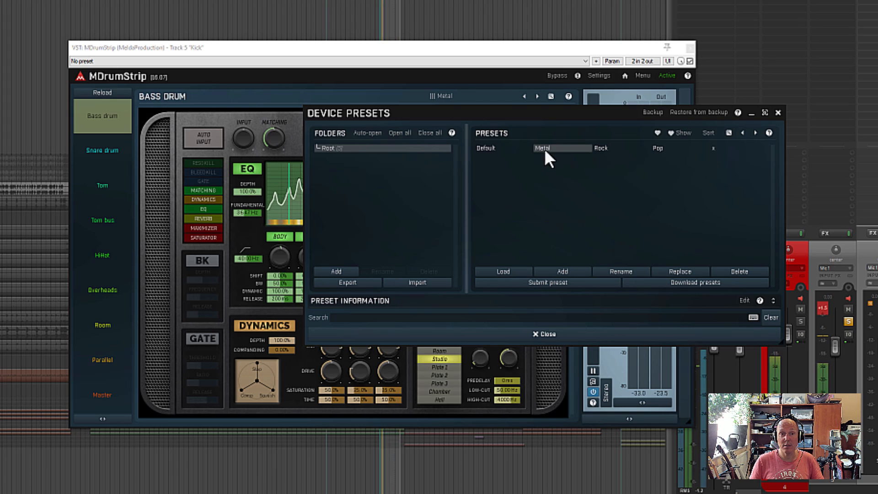
left_click(414, 337)
Run Auto Input for the kick again and fine-tune the EQ fundamental to about 36.24 Hz.
left_click(200, 146)
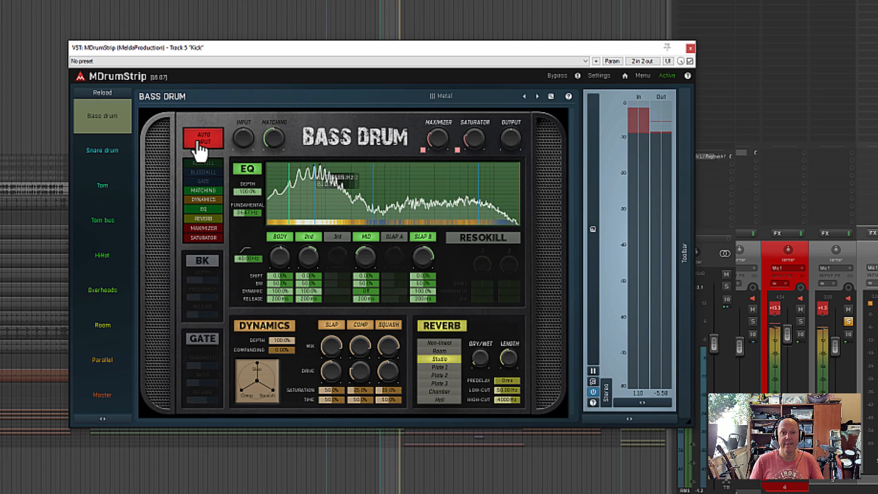
left_click(200, 145)
left_click_drag(311, 213, 310, 213)
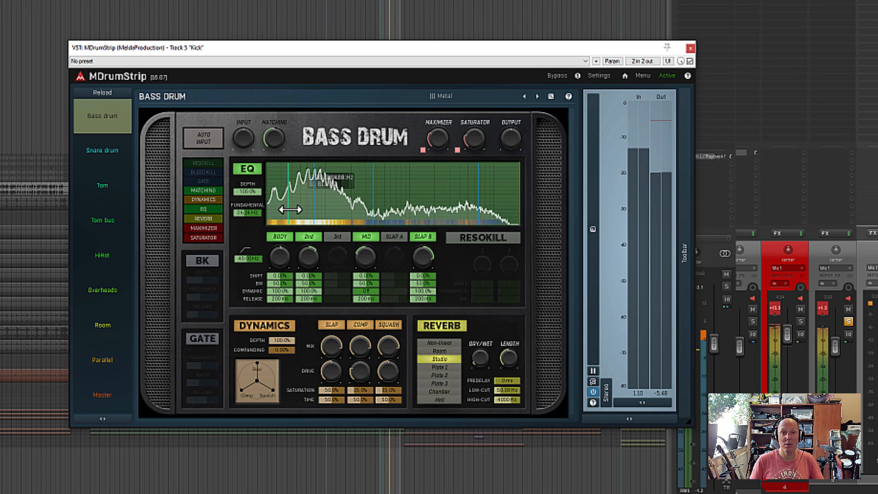
Compare the kick with the EQ's Body band switched off and on, leaving it enabled.
left_click(281, 238)
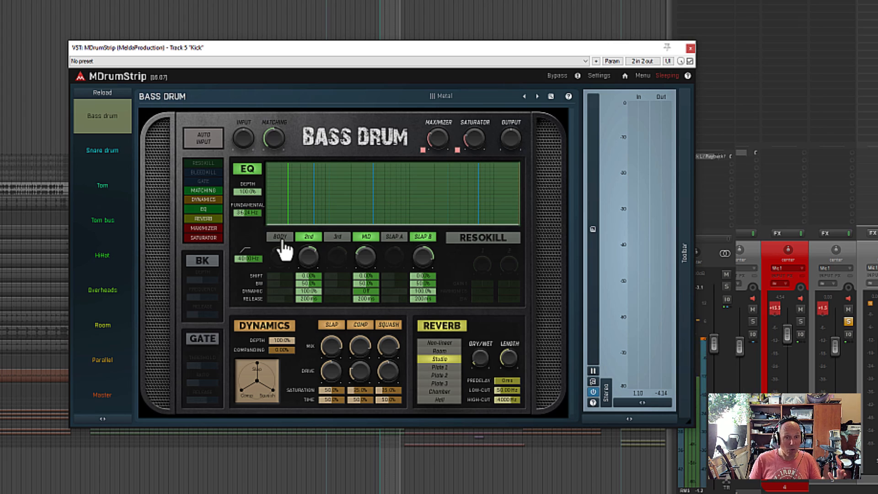
left_click(280, 237)
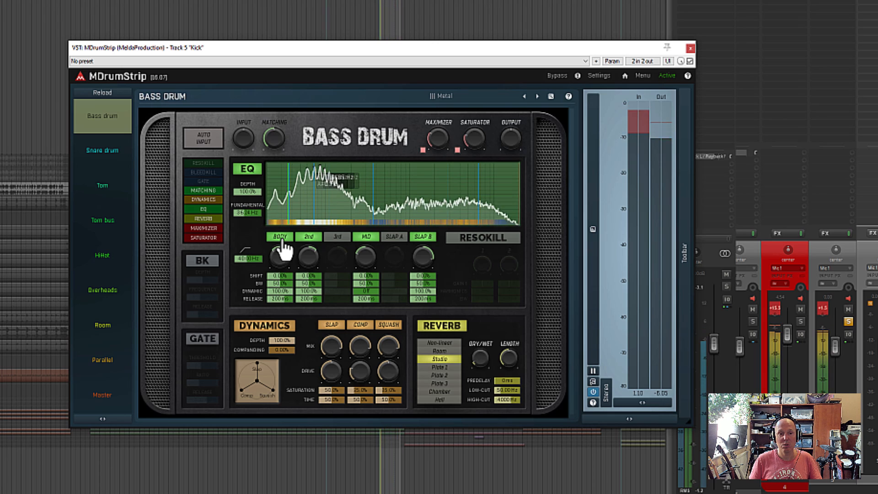
left_click(281, 241)
left_click(281, 241)
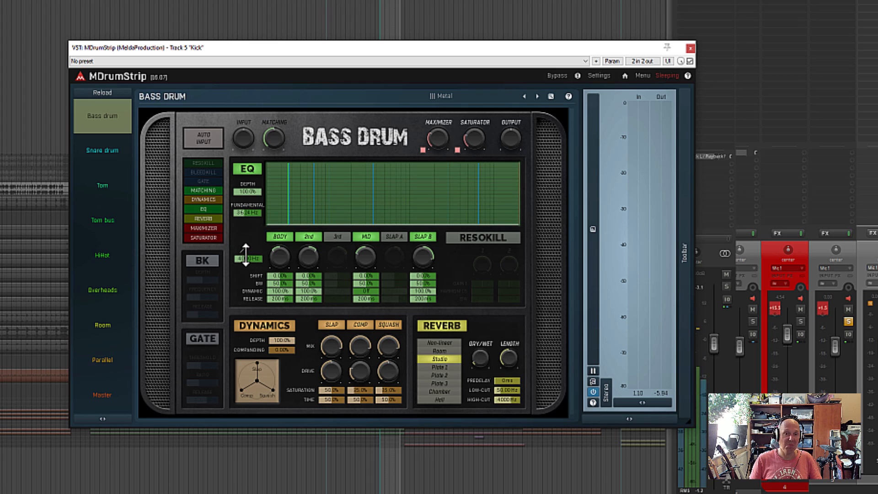
Adjust the gain of the kick EQ's 2nd band, compare the sound with and without it, and stop playback.
left_click(313, 238)
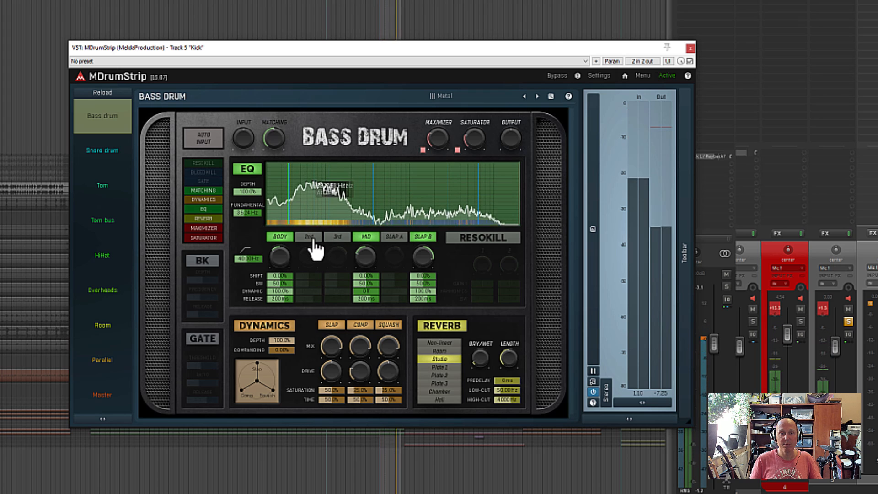
left_click(314, 240)
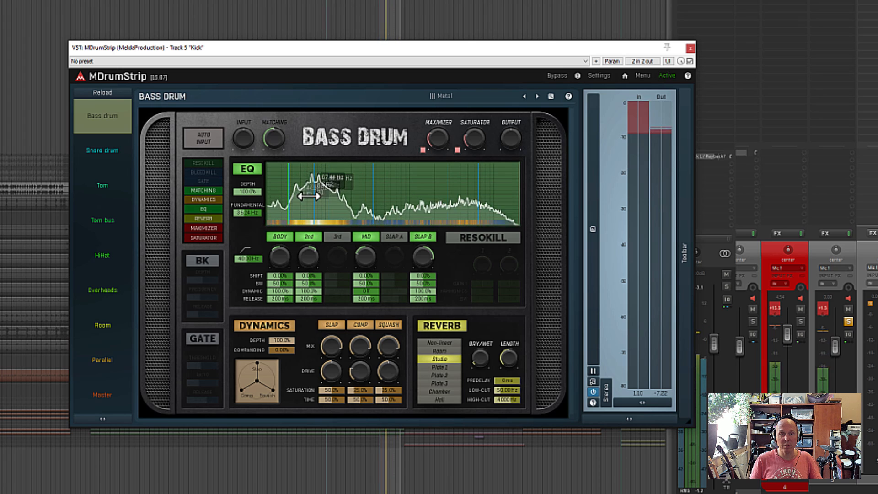
mouse_move(307, 256)
left_mouse_down()
mouse_move(307, 241)
mouse_move(307, 267)
mouse_move(308, 249)
left_mouse_up()
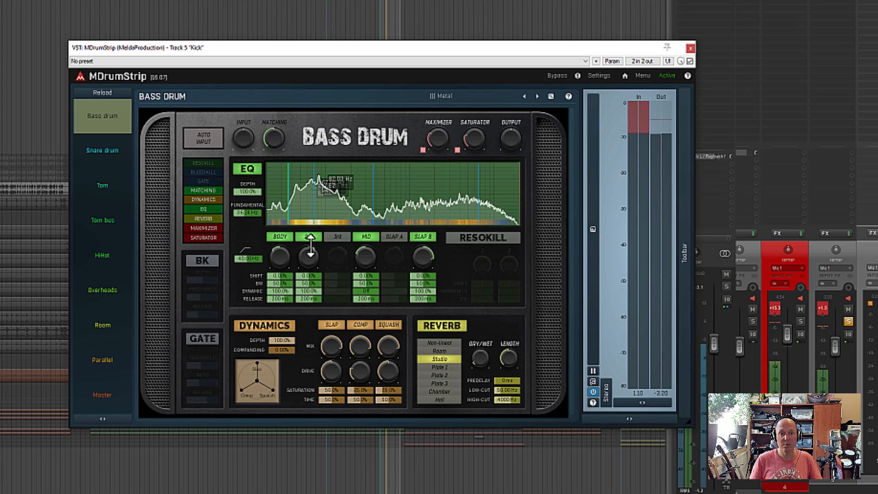
left_click(309, 237)
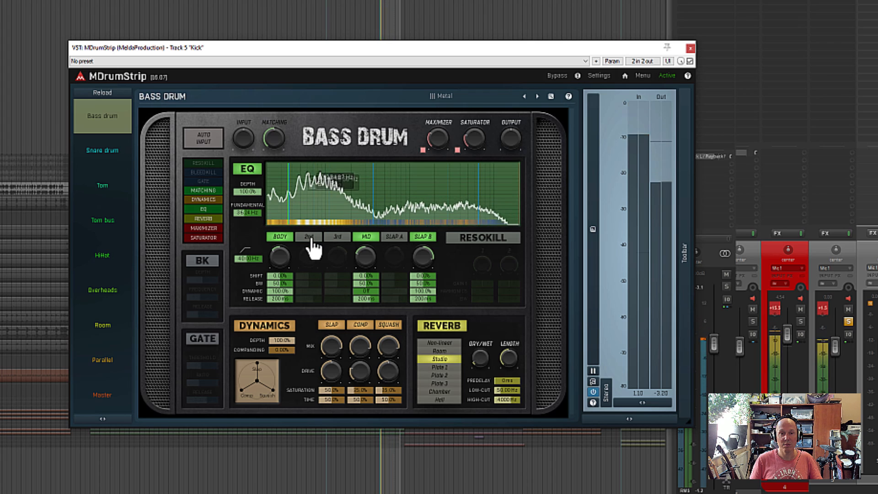
left_click(310, 237)
key("space")
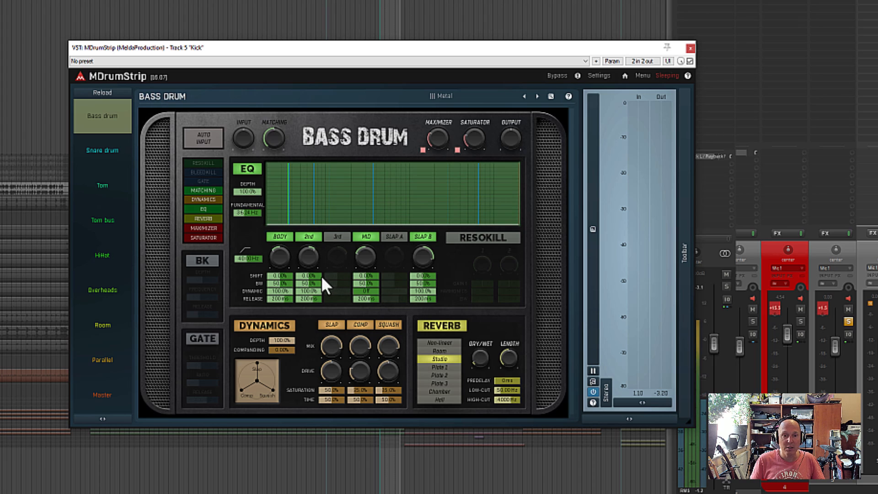
Try shifting the 2nd band's frequency and return its Shift to 0.00%.
left_click_drag(309, 276, 298, 276)
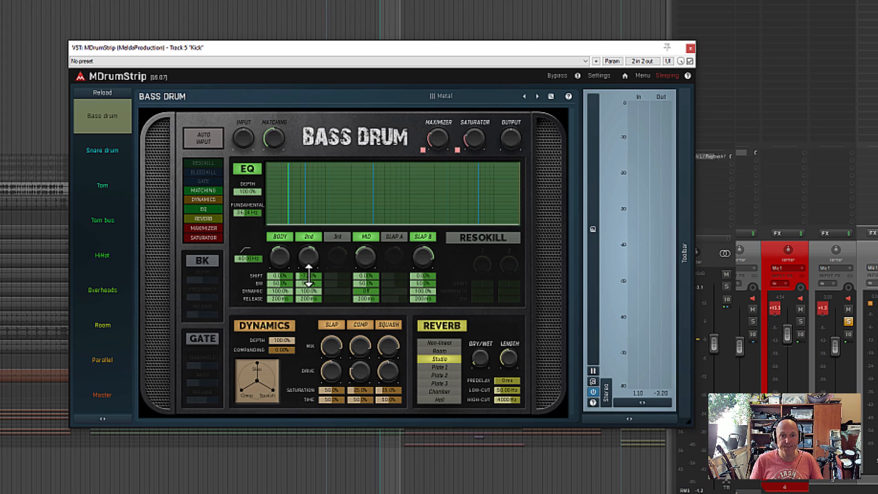
left_click_drag(309, 276, 308, 286)
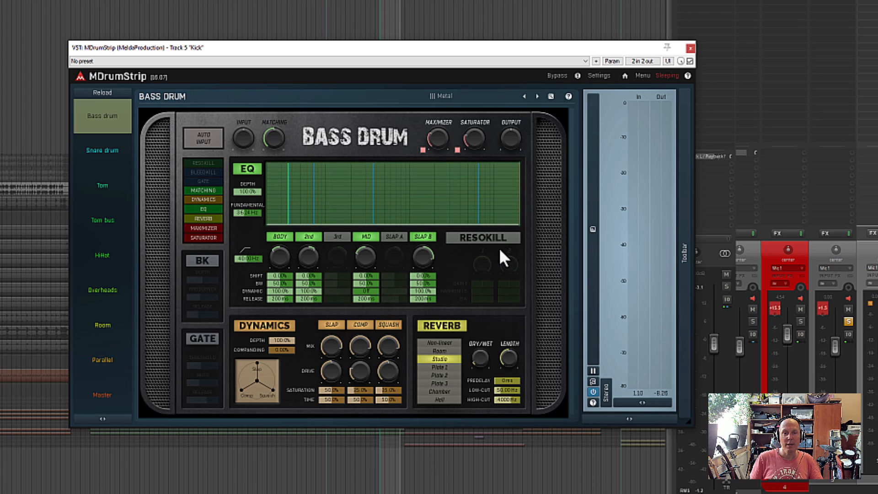
Try the kick EQ's 3rd band with its gain at about 2.40 dB, comparing it on and off, and leave it disabled.
left_click(338, 242)
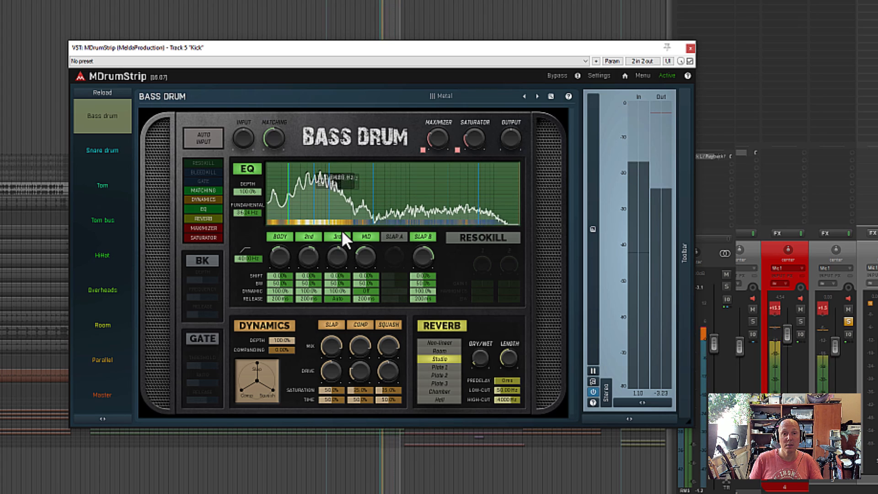
left_click(341, 238)
left_click(341, 239)
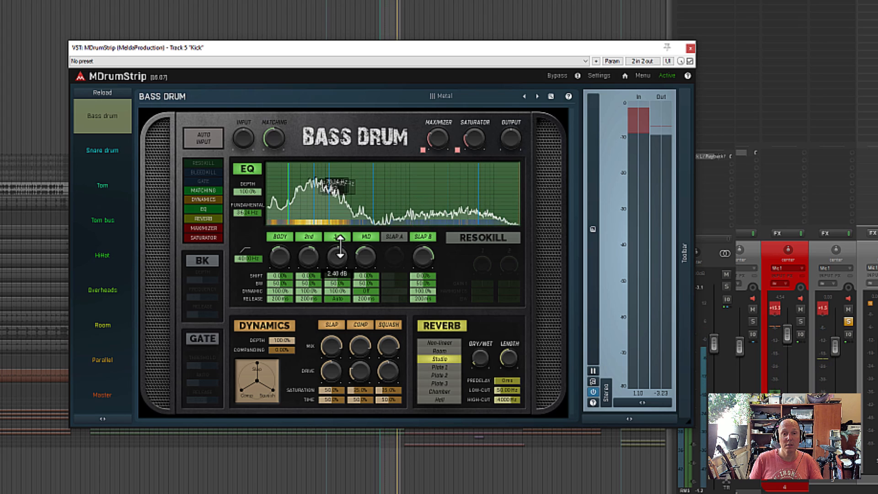
left_click(343, 237)
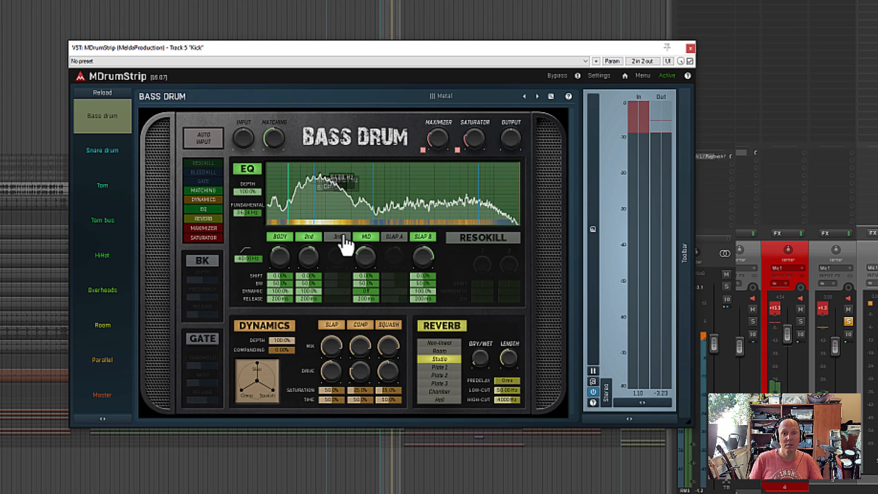
left_click(342, 237)
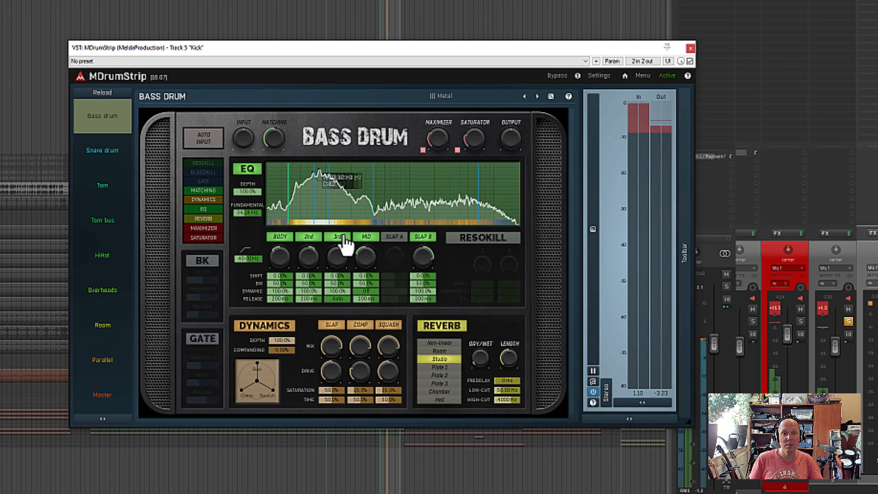
left_click(342, 237)
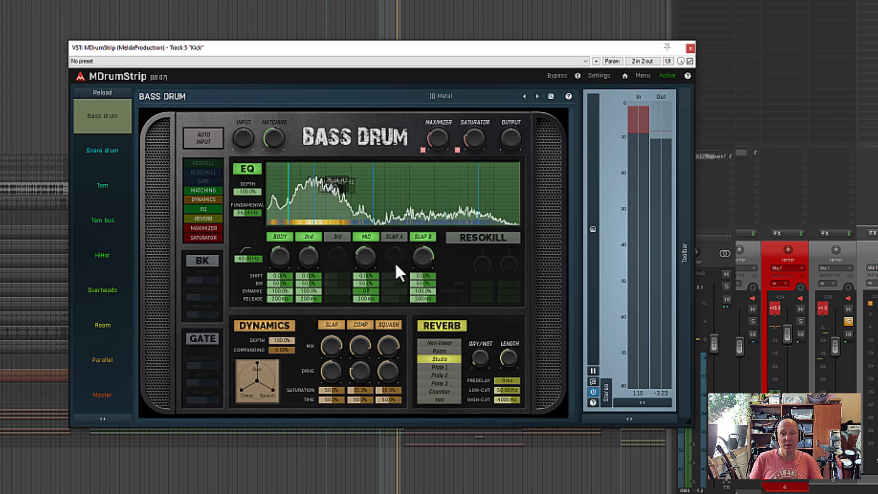
Compare the kick with and without the Mid band, and try its Dynamic at 100% before returning it to Off.
left_click(371, 236)
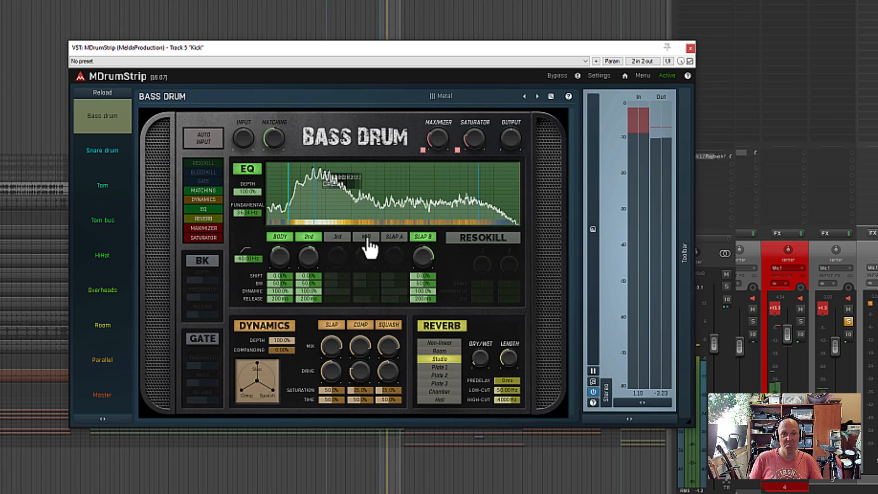
left_click(367, 237)
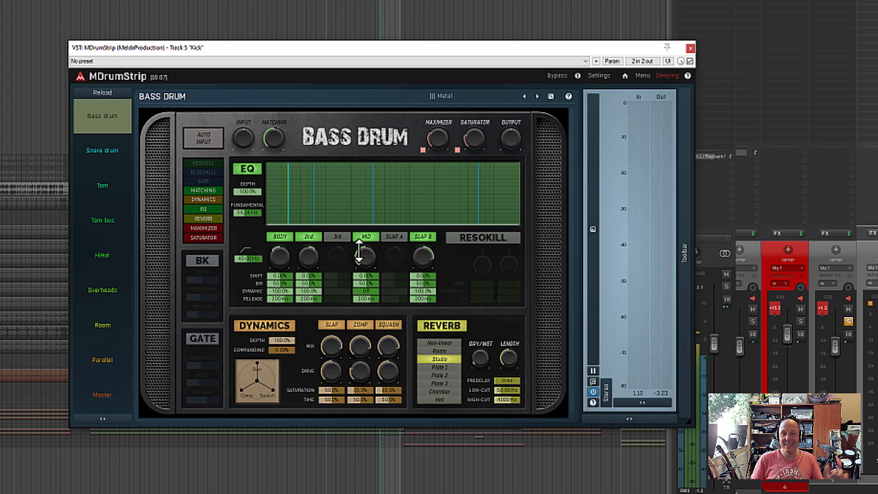
mouse_move(373, 271)
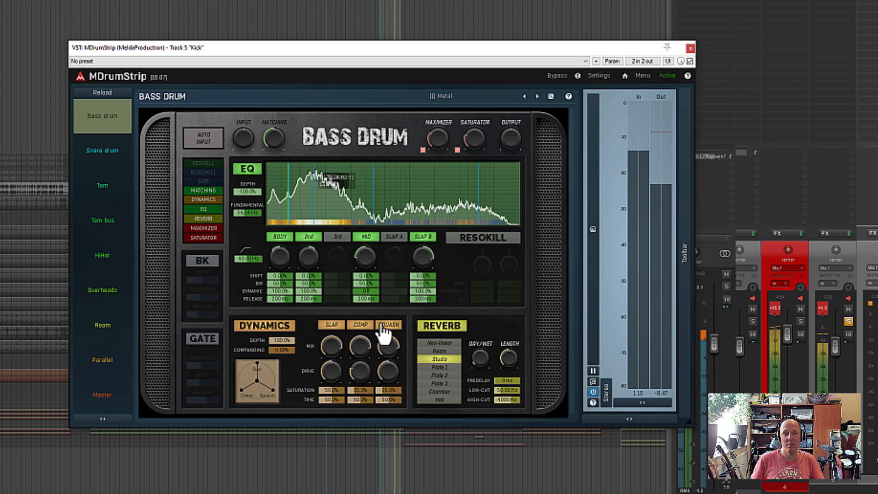
left_click_drag(370, 291, 369, 256)
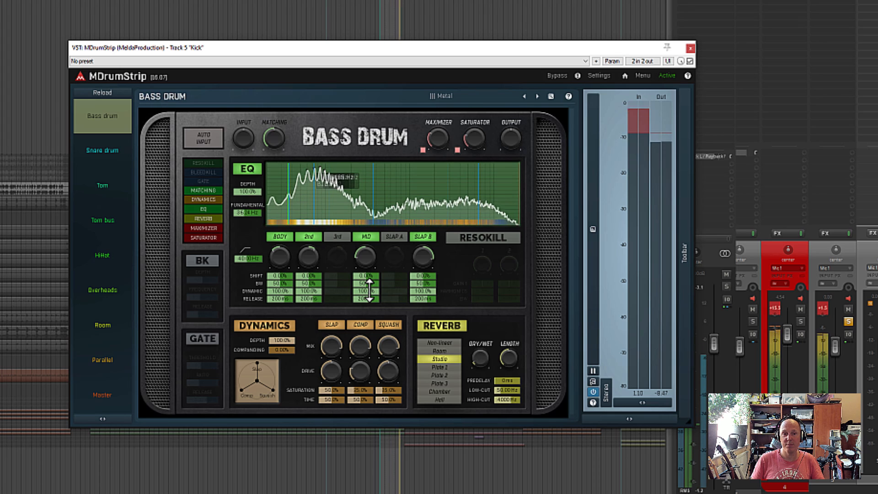
left_click_drag(369, 291, 370, 326)
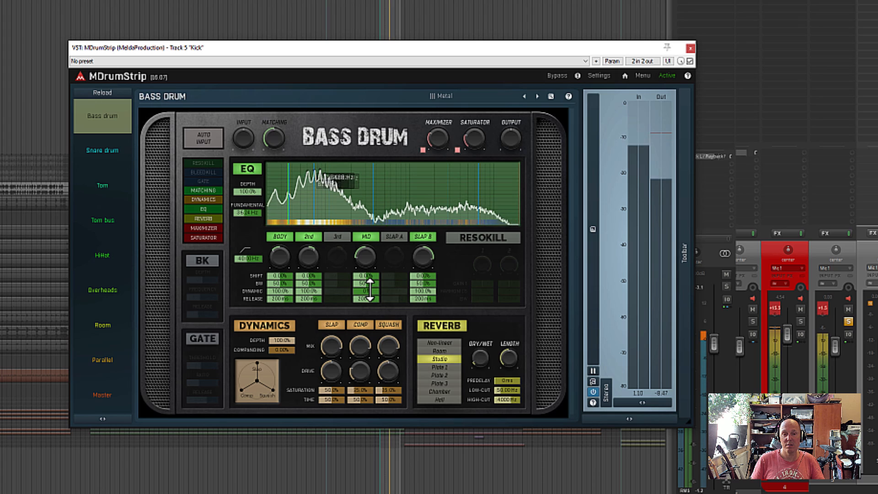
Compare the kick EQ's Mid band with Dynamic at 100% and at Off, and leave it at Off.
key("space")
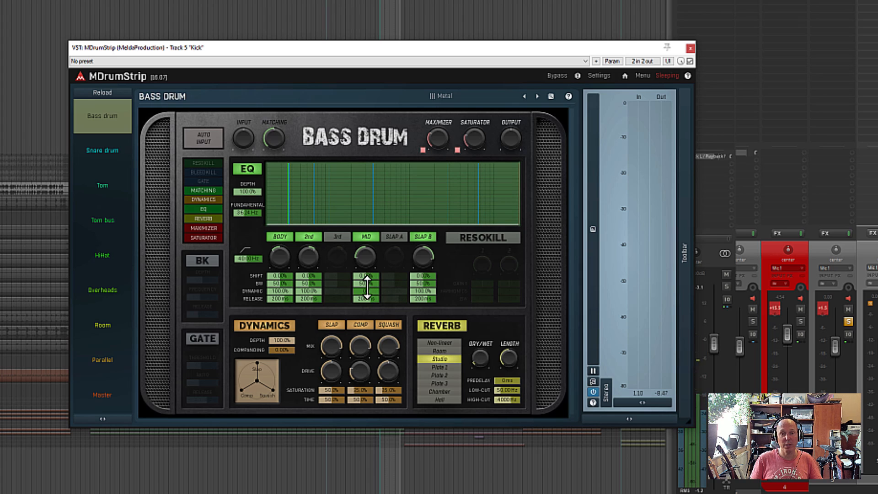
left_click_drag(368, 290, 369, 290)
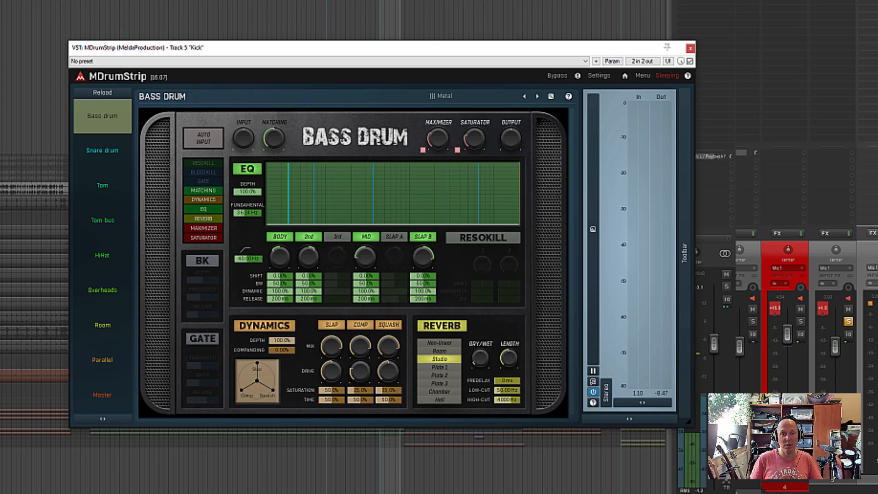
key("space")
left_click_drag(375, 290, 375, 336)
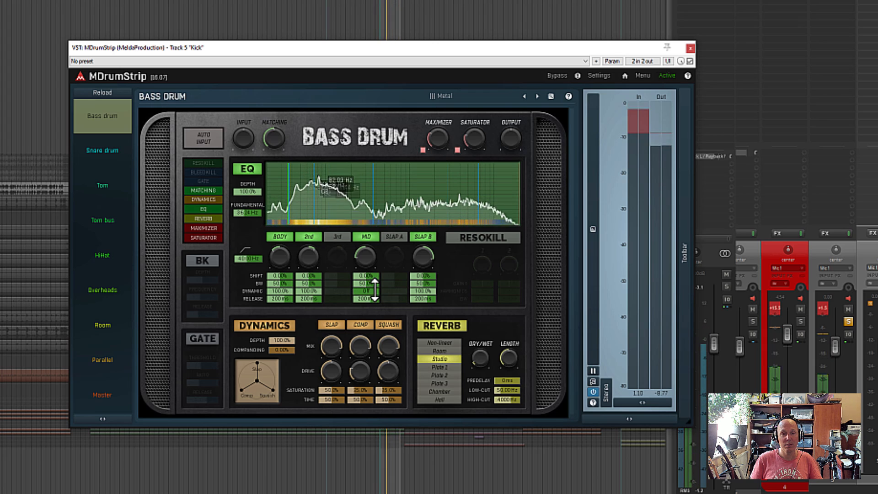
left_click_drag(375, 290, 375, 244)
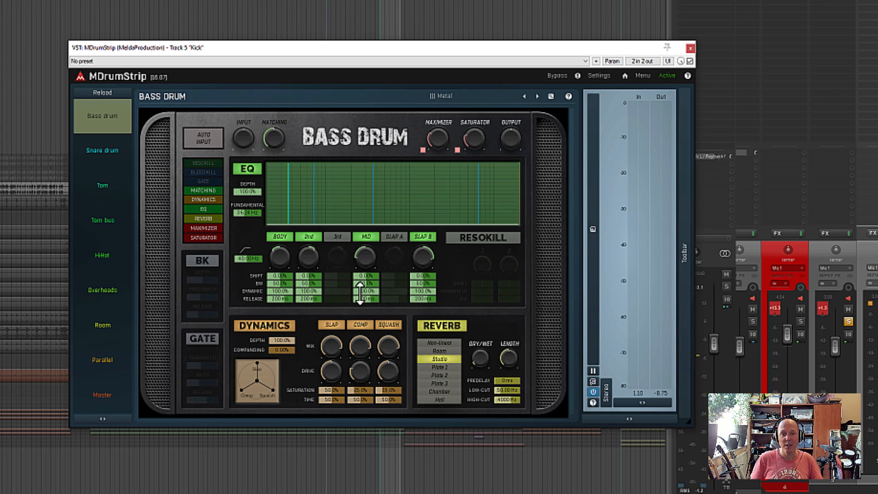
left_click_drag(364, 298, 364, 307)
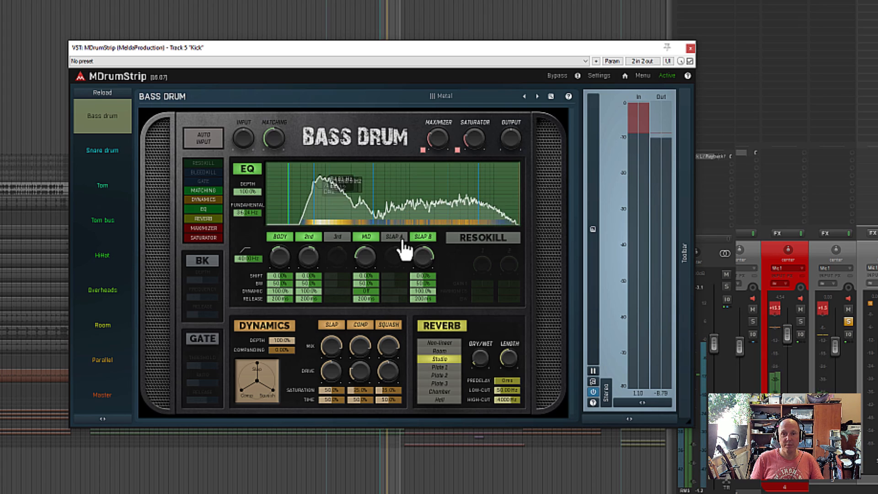
Try the kick EQ's Slap A band and compare Slap B on and off, leaving only Slap B enabled.
left_click(401, 241)
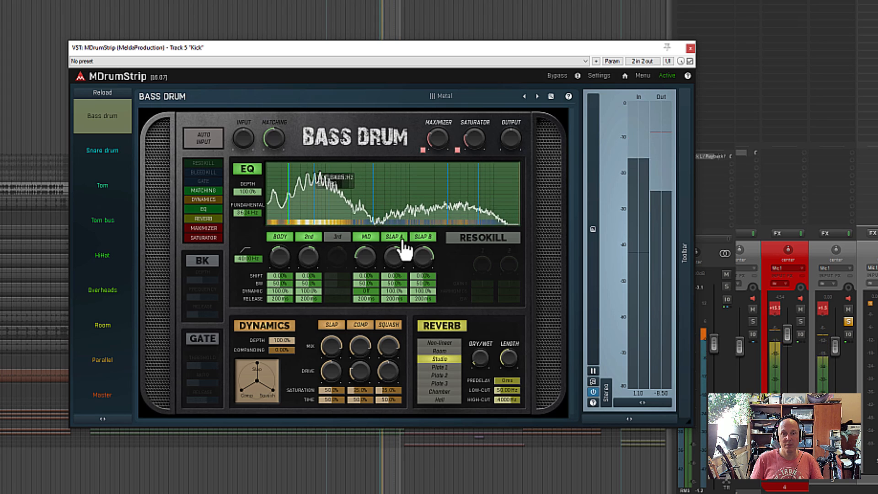
left_click(402, 241)
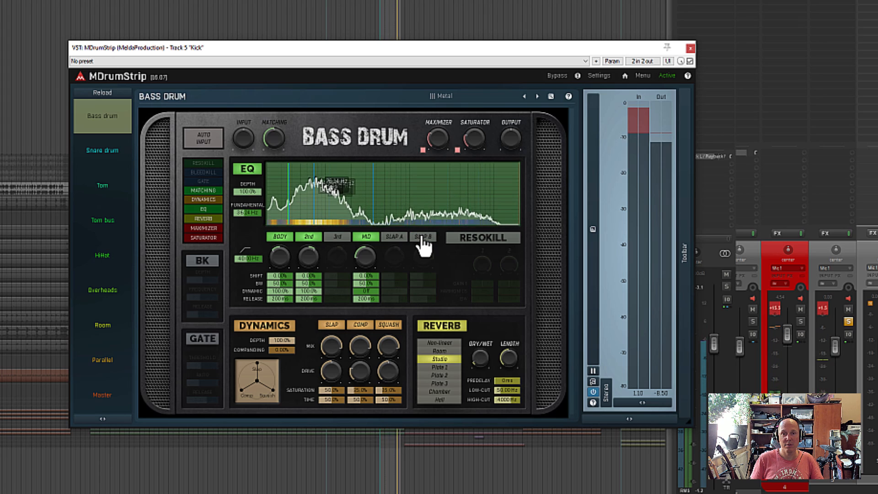
left_click_drag(416, 255, 416, 247)
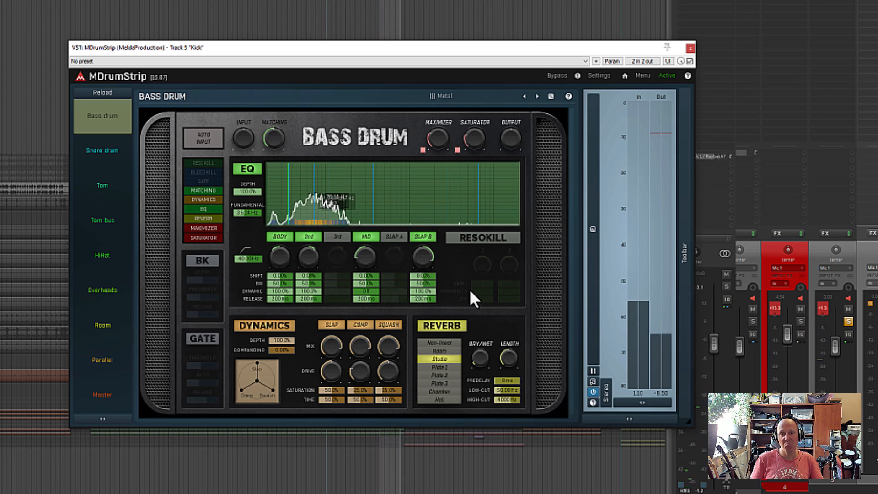
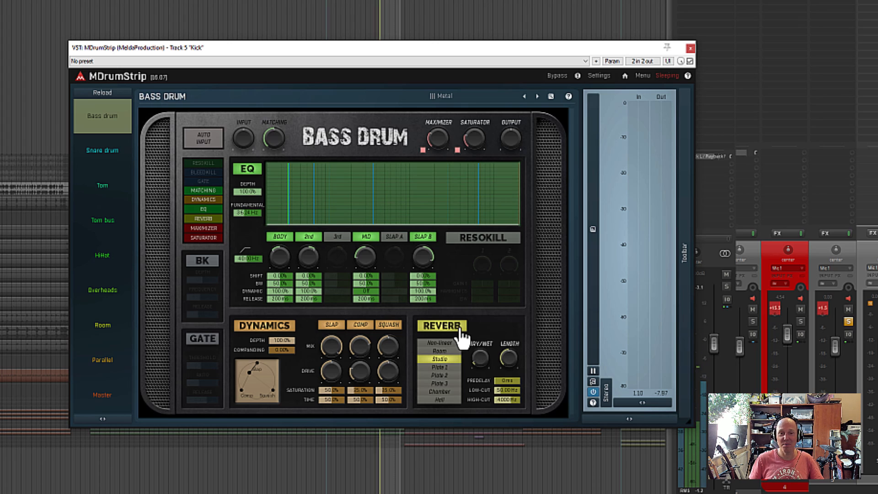
Compare the kick with and without Reverb, and leave the reverb enabled.
left_click(460, 326)
left_click(460, 327)
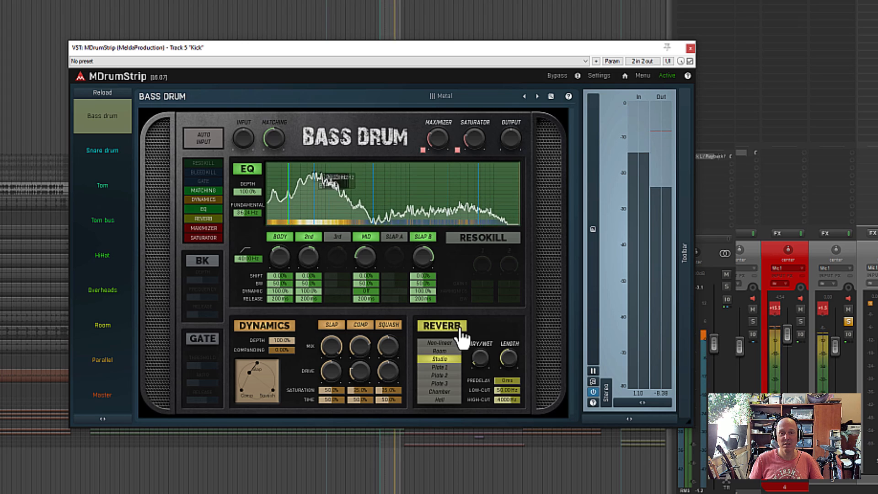
left_click(461, 326)
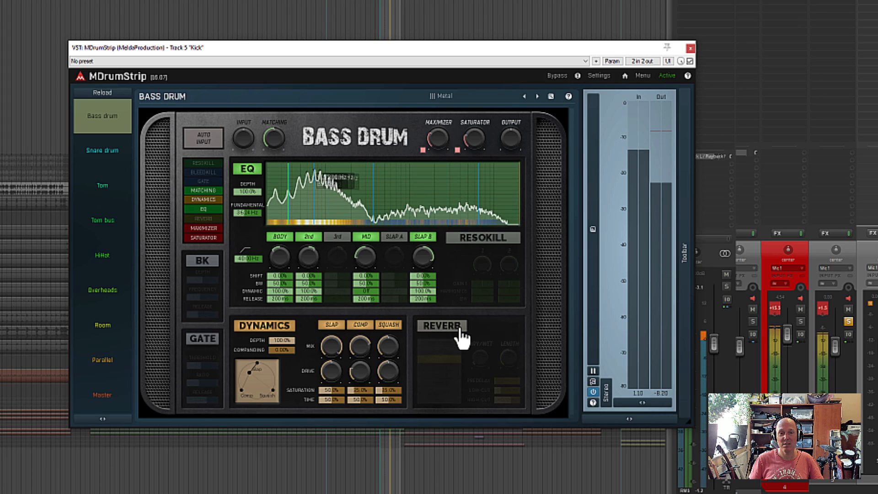
left_click(461, 326)
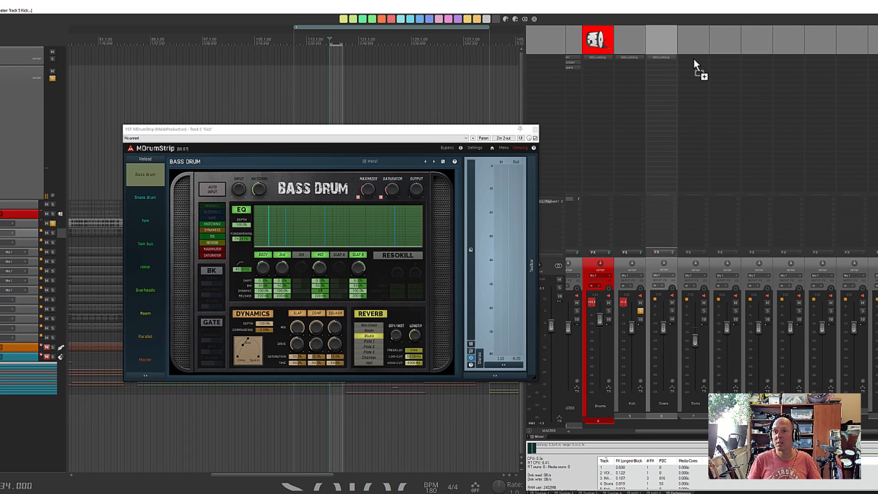
Copy the MDrumStrip effect from the Snare track to the Toms track and switch that copy to the Tom bus device.
left_click_drag(693, 59, 693, 59)
left_click(535, 129)
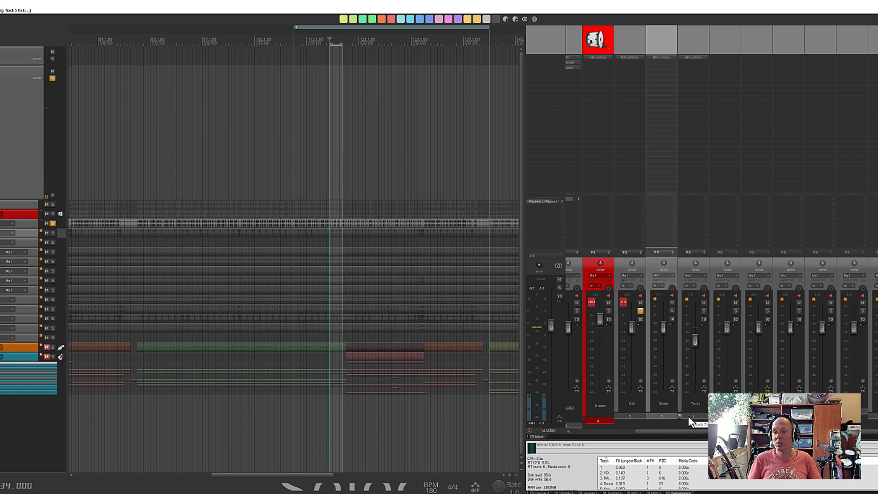
left_click(692, 56)
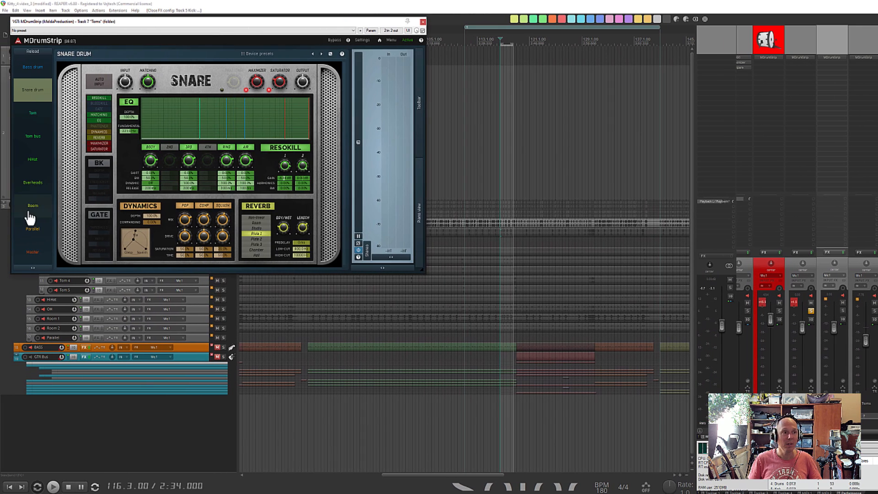
left_click(33, 137)
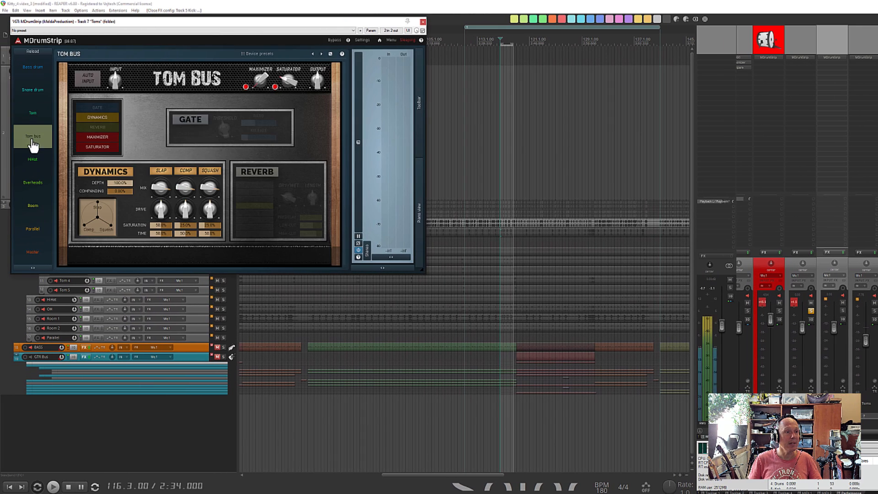
left_click(423, 24)
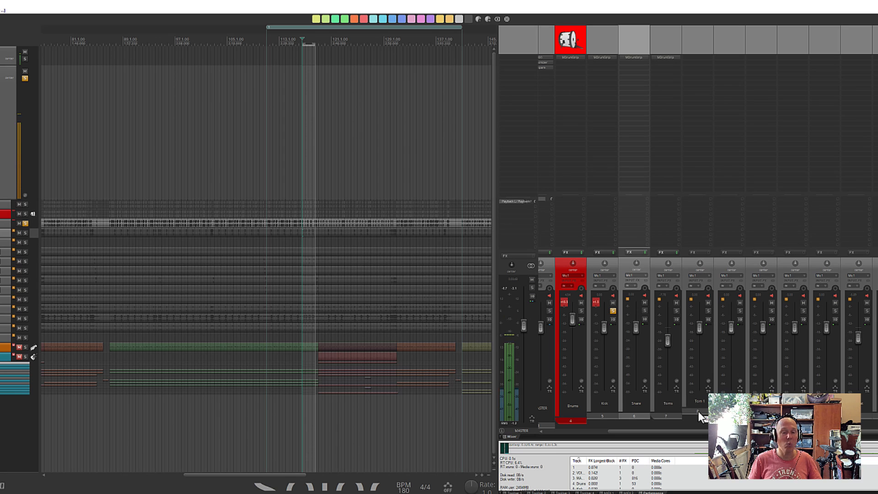
Solo Tom 1 instead of the kick and loop playback of a short passage just before bar 139.
left_click(708, 310)
left_click(613, 310)
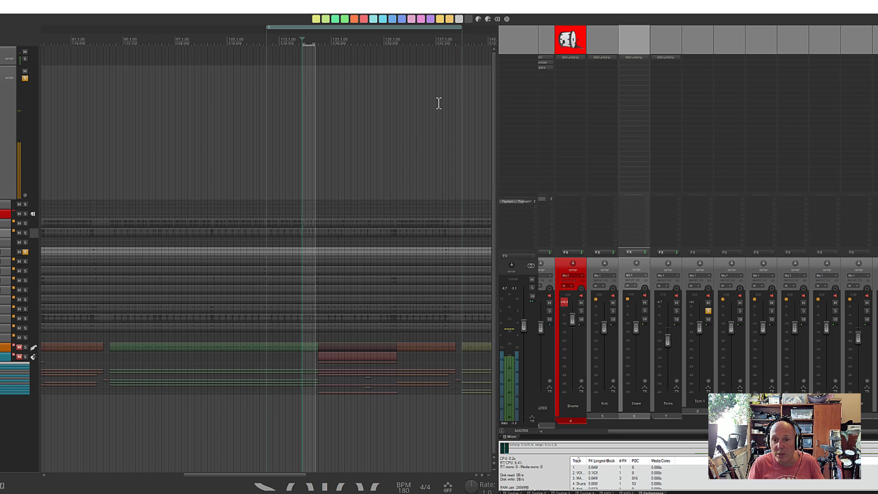
left_click_drag(445, 45, 451, 40)
scroll(441, 247, "up", 5)
left_click_drag(288, 477, 331, 473)
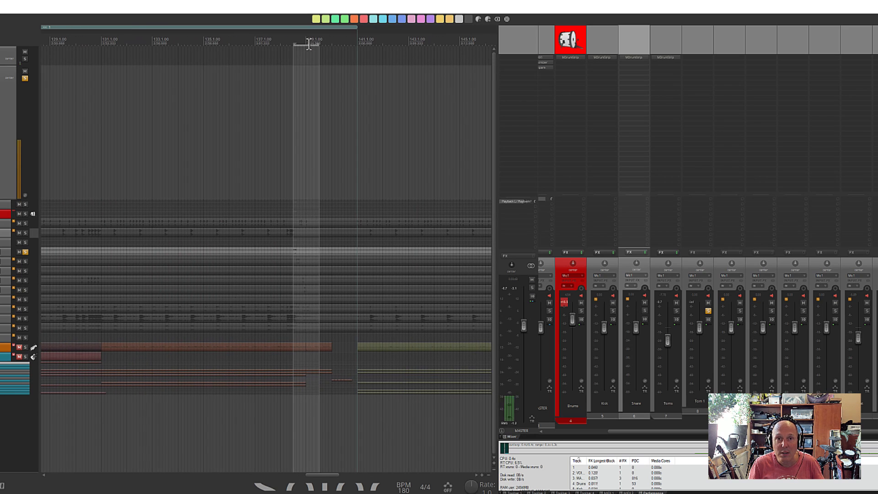
left_click_drag(317, 44, 307, 47)
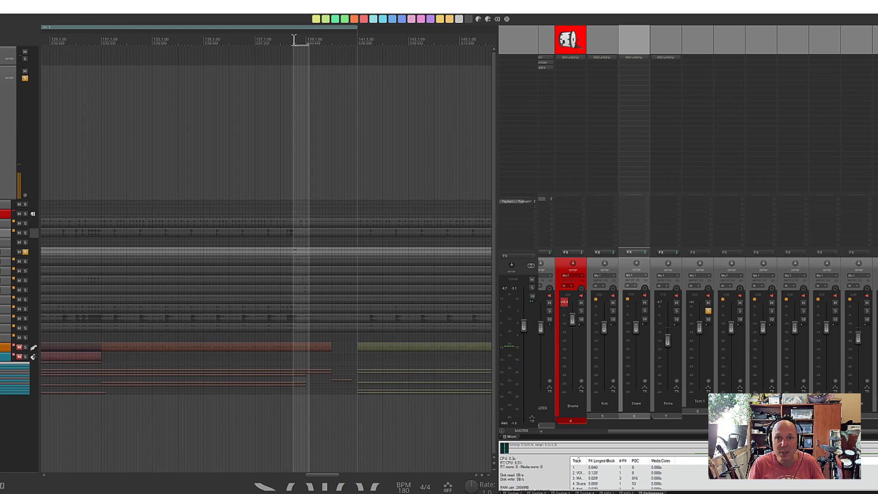
key("space")
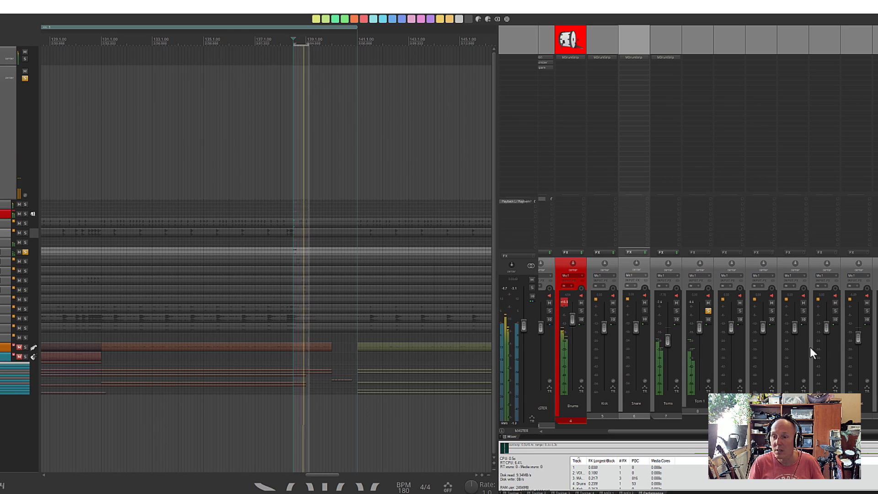
Copy MDrumStrip from the Toms track to the Tom 1 track and switch that copy to the Tom device.
left_click_drag(668, 59, 693, 58)
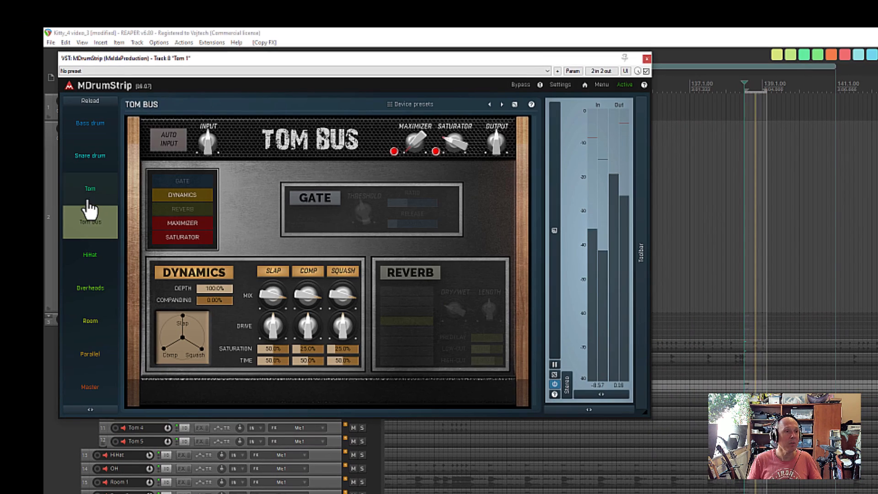
left_click(85, 191)
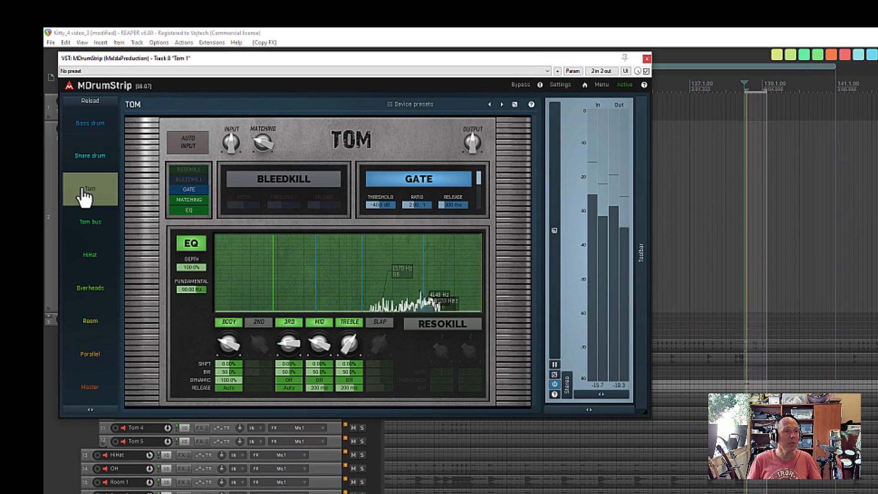
left_click_drag(294, 60, 689, 252)
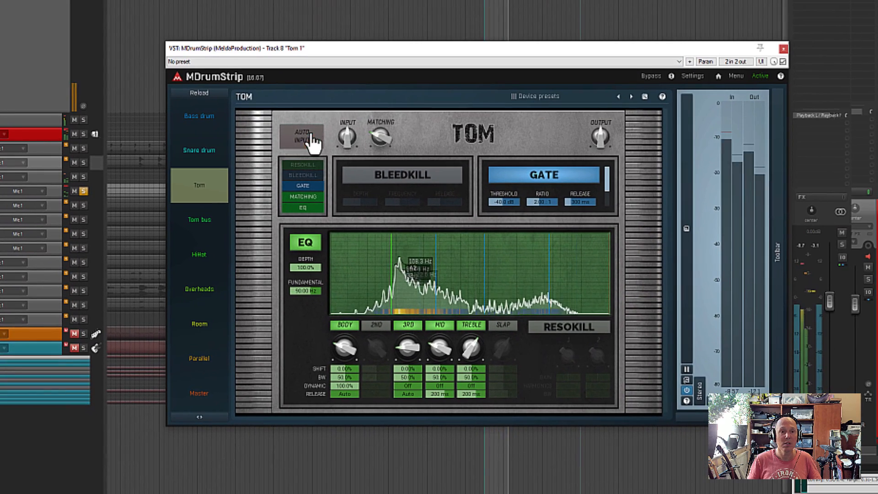
Calibrate Tom 1's level with Auto Input and set the EQ's fundamental to 107.7 Hz.
left_click(550, 315)
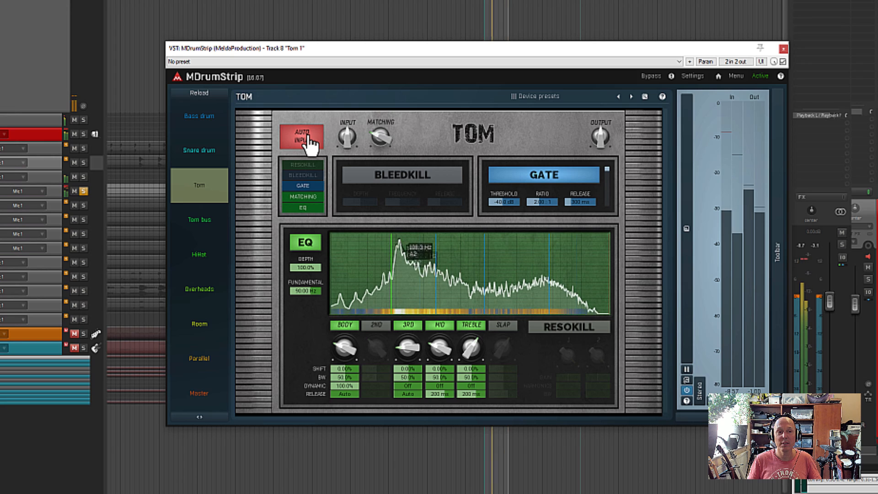
left_click(307, 144)
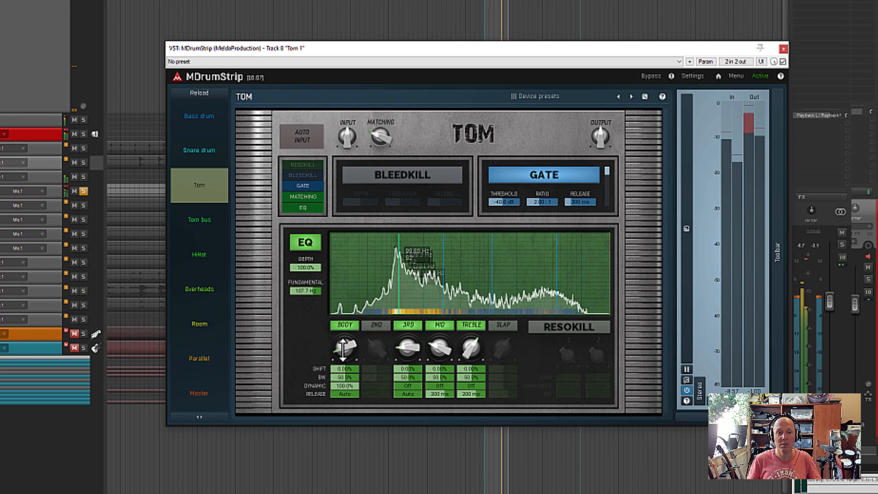
Try Tom 1's EQ with Body disabled and the 2nd band enabled at about -8.90 dB.
left_click(347, 328)
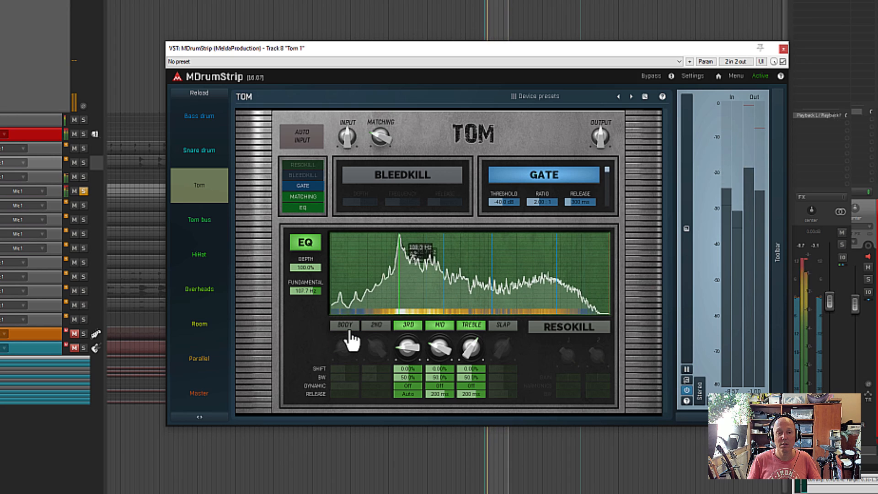
left_click(385, 325)
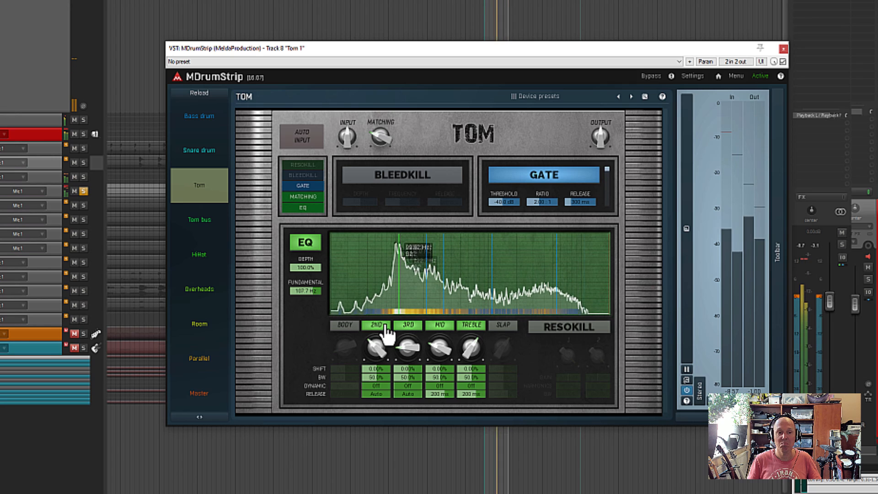
left_click_drag(373, 343, 374, 366)
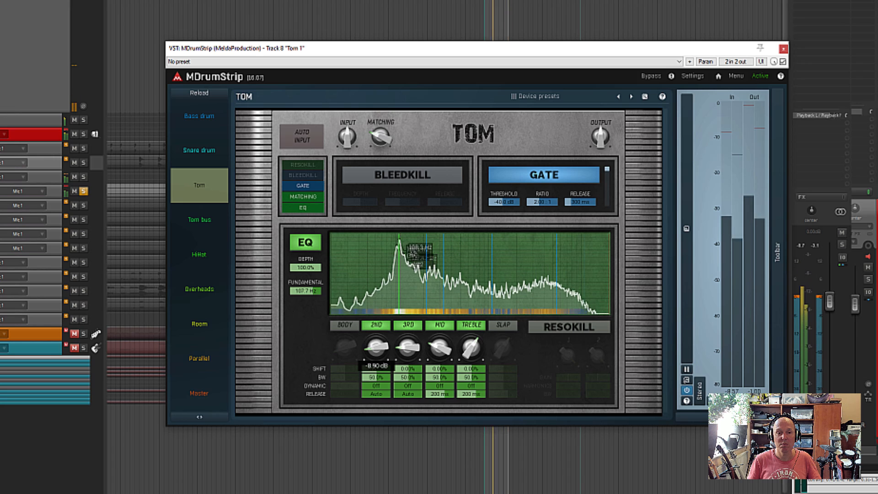
Load the Metal device preset for Tom 1's Tom device.
left_click(531, 97)
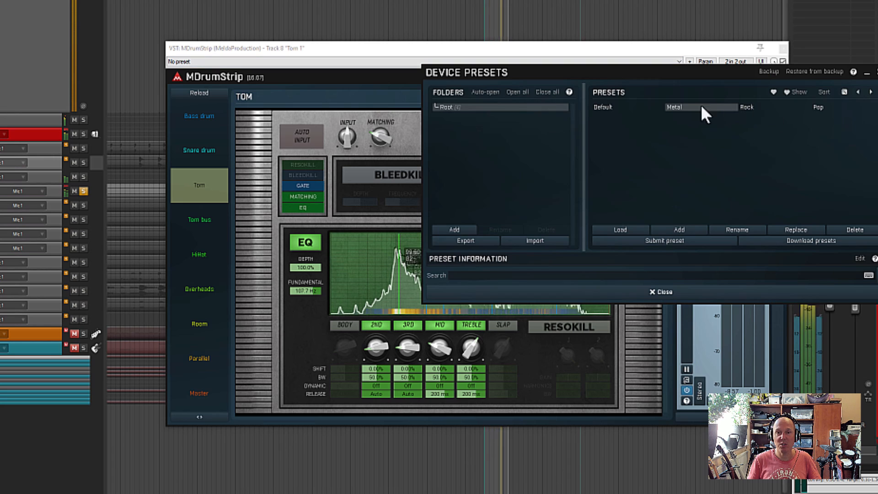
left_click(687, 106)
left_click(658, 291)
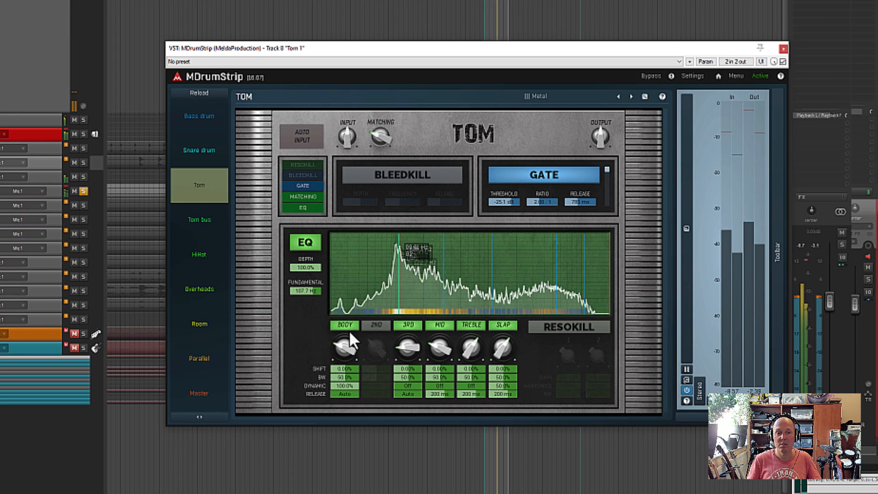
Compare Tom 1's 3rd EQ band on and off, try its gain at about -3.68 dB, and leave it disabled.
left_click(407, 327)
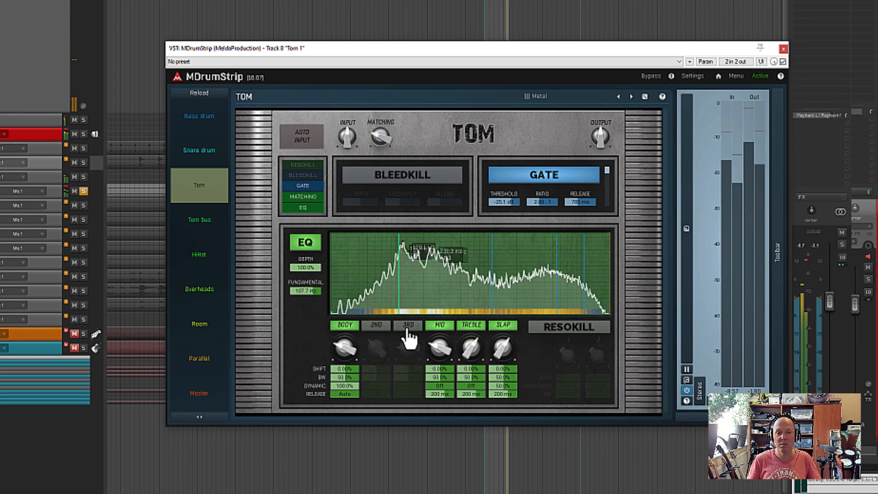
left_click(408, 326)
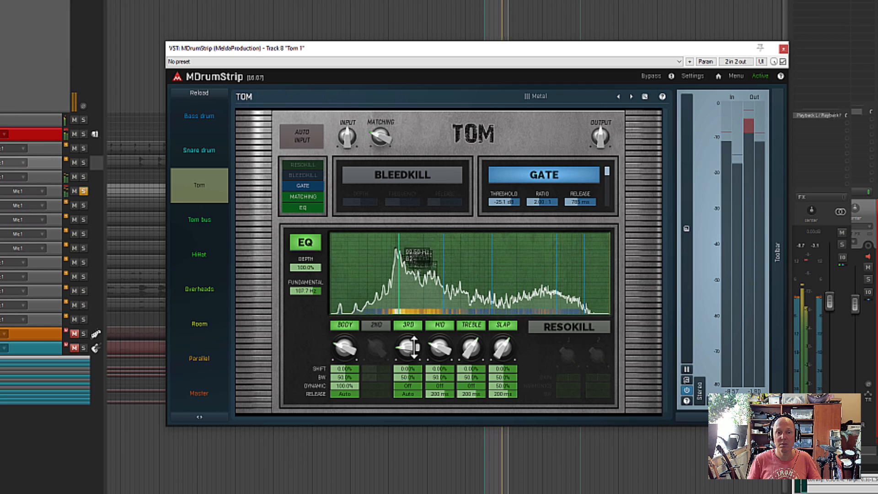
left_click_drag(414, 347, 413, 338)
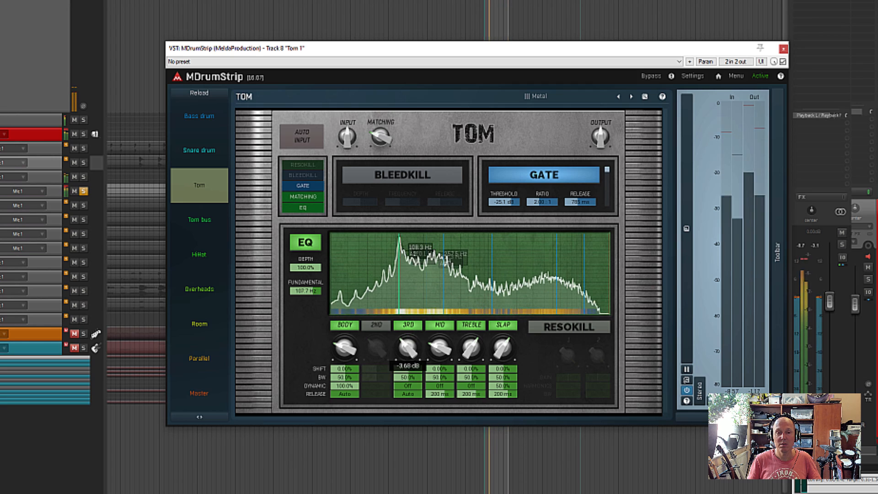
left_click(408, 325)
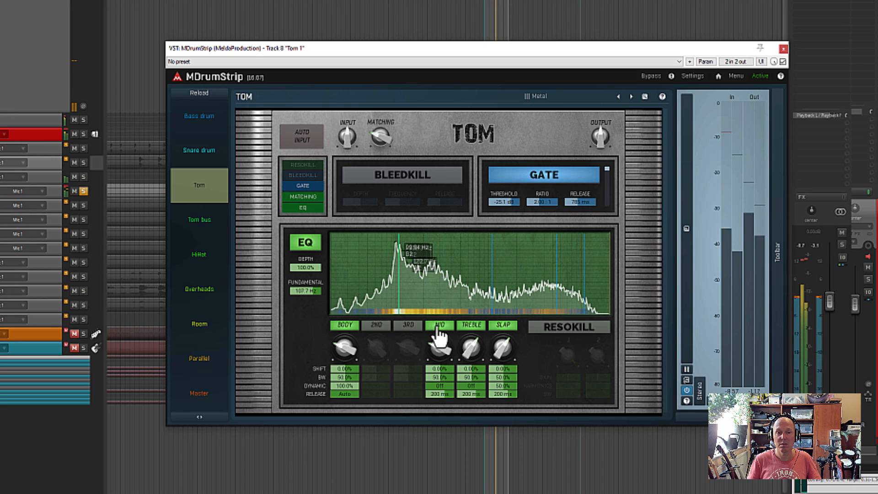
Set Tom 1's Mid EQ band to about -15.46 dB and enable the 3rd band at about -5.98 dB.
left_click_drag(440, 348, 439, 357)
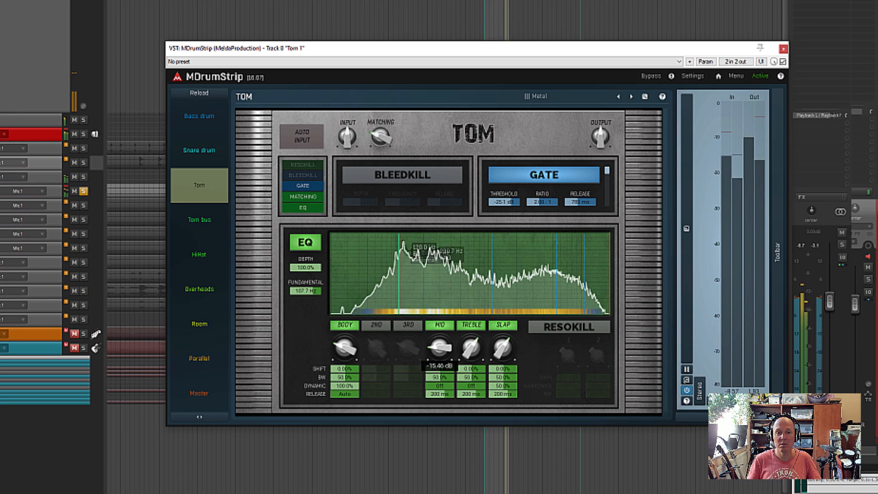
left_click(412, 326)
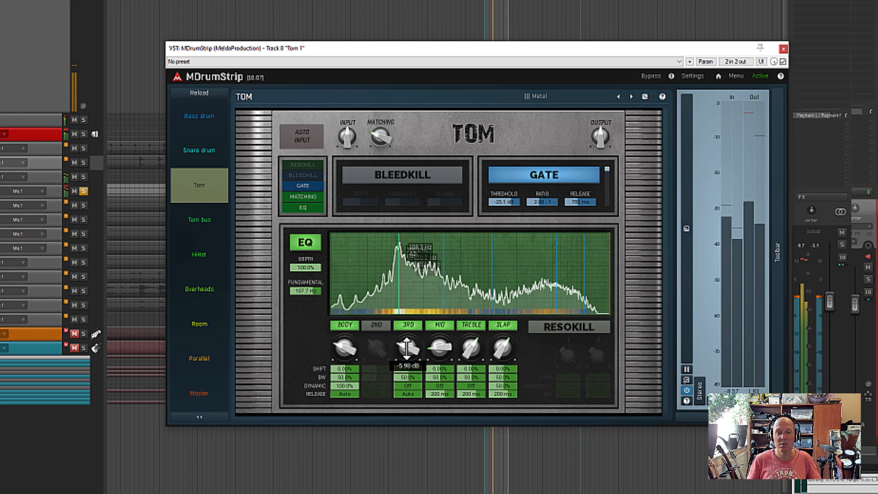
Compare Tom 1's Treble EQ band on and off, leave it disabled, and adjust the Slap band's gain.
left_click(469, 326)
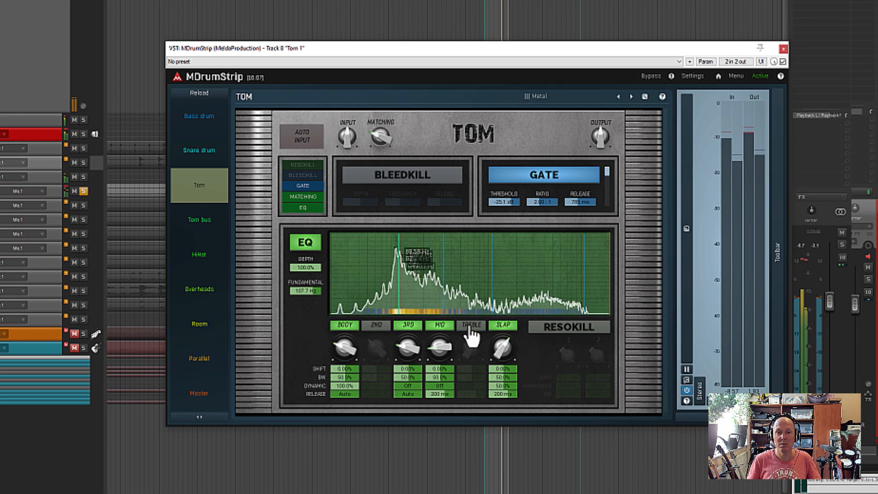
left_click(470, 326)
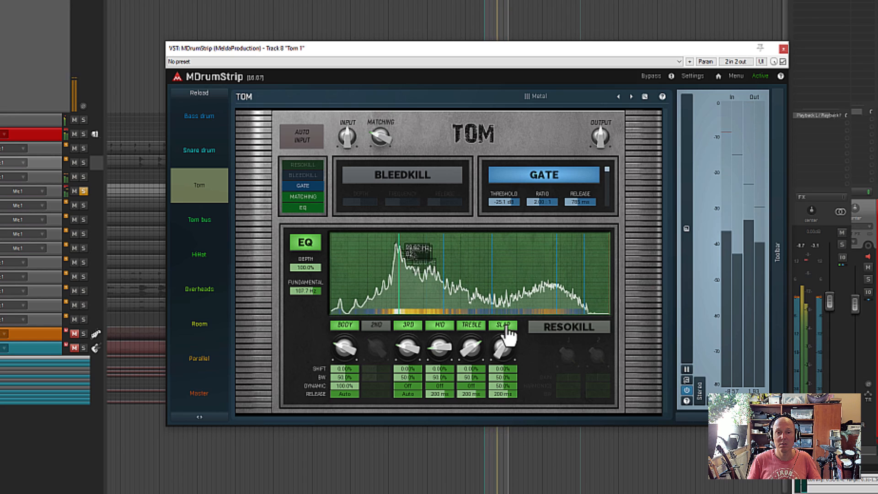
left_click(473, 325)
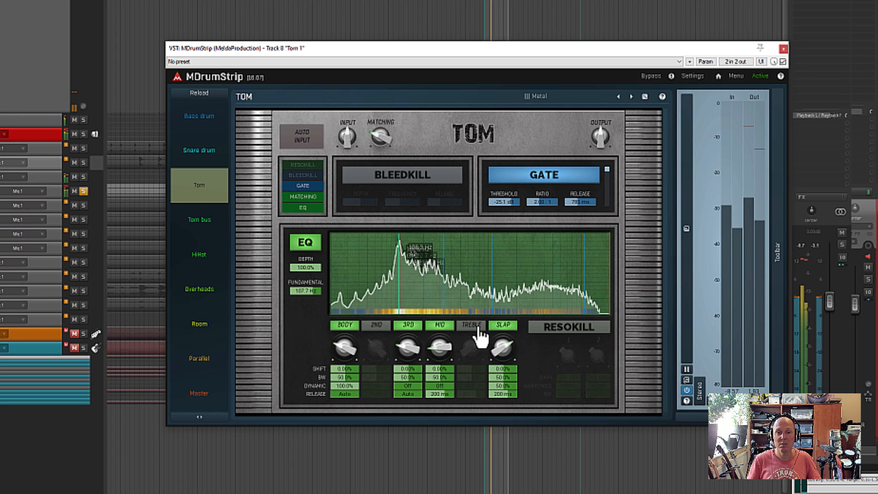
left_click(476, 326)
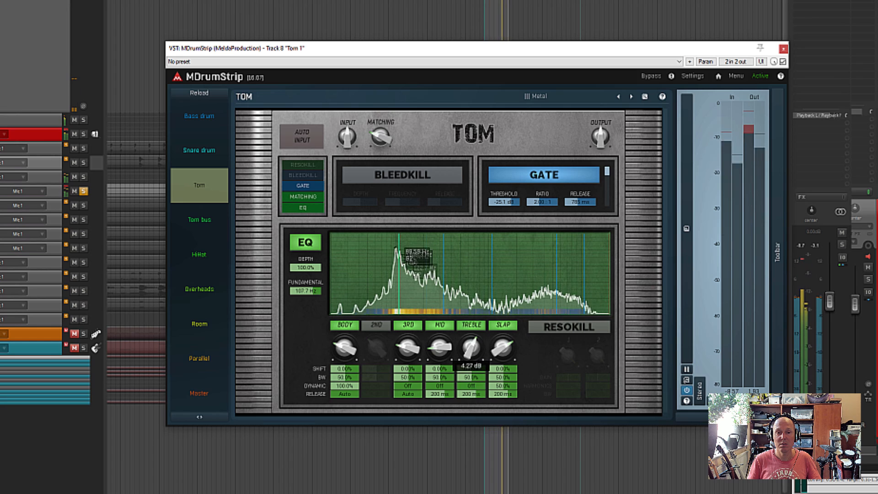
left_click(476, 326)
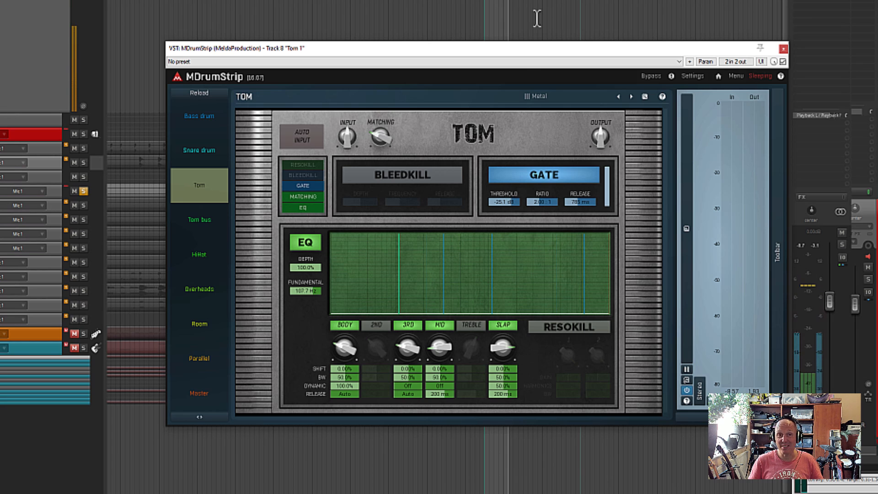
Set the gate threshold for Tom 1 to about -17.7 dB.
left_click_drag(523, 47, 590, 39)
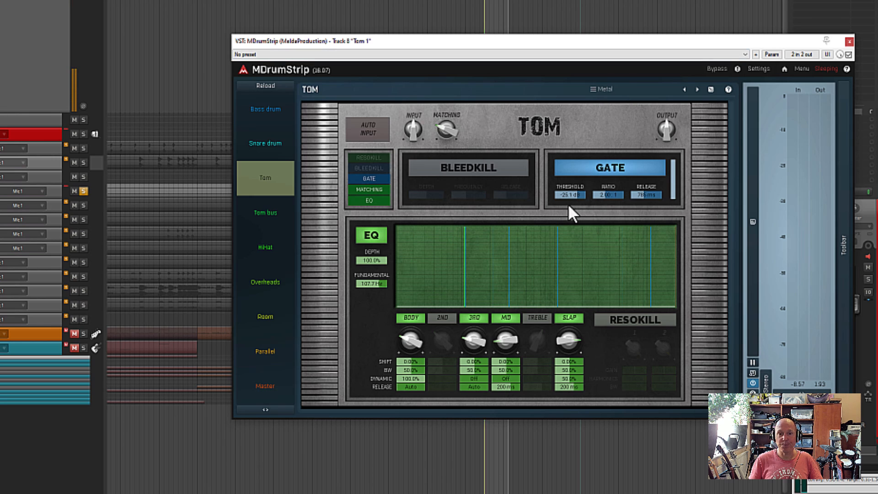
left_click_drag(574, 197, 574, 183)
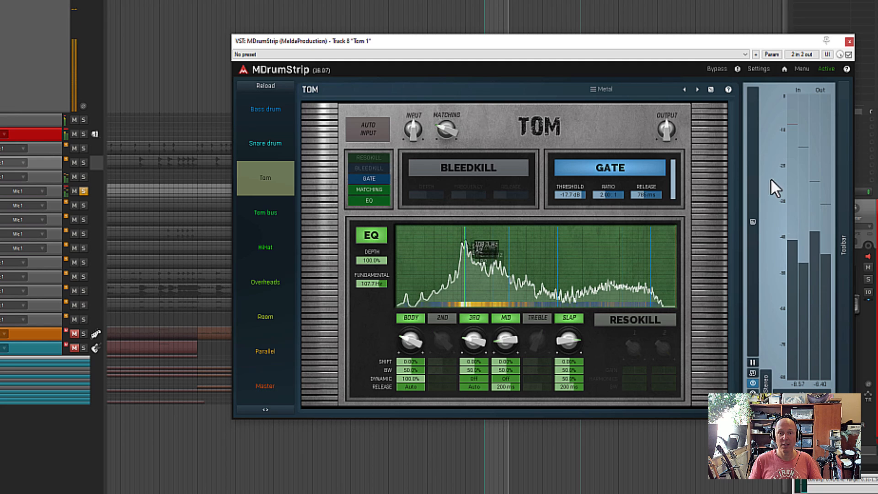
Close Tom 1's plugin window and set the loop selection around Tom 2's hits just before bar 139.
left_click_drag(500, 40, 493, 311)
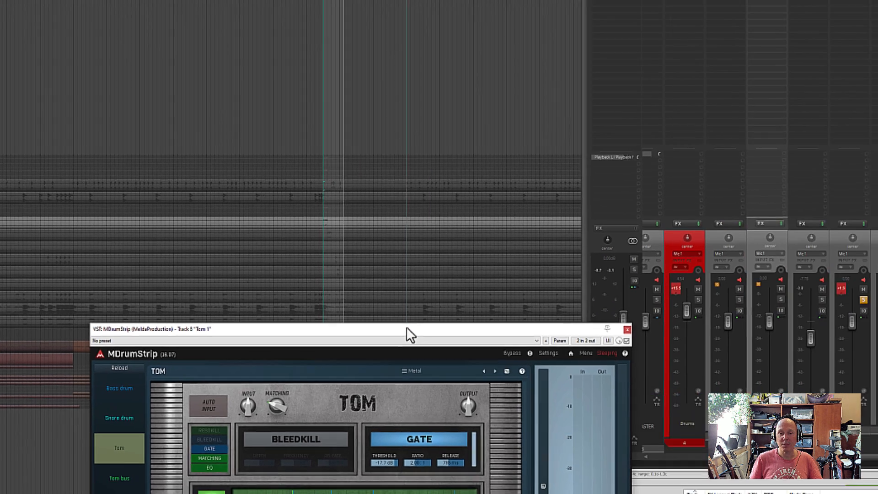
key("Escape")
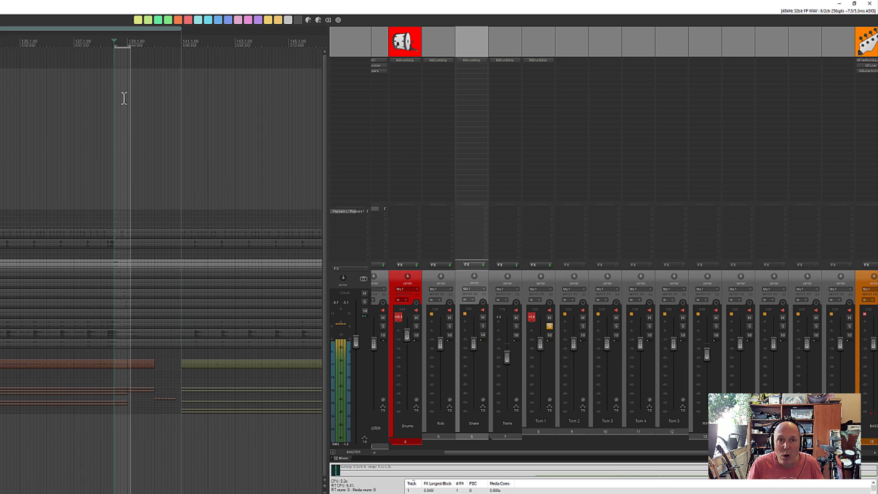
scroll(147, 265, "up", 4)
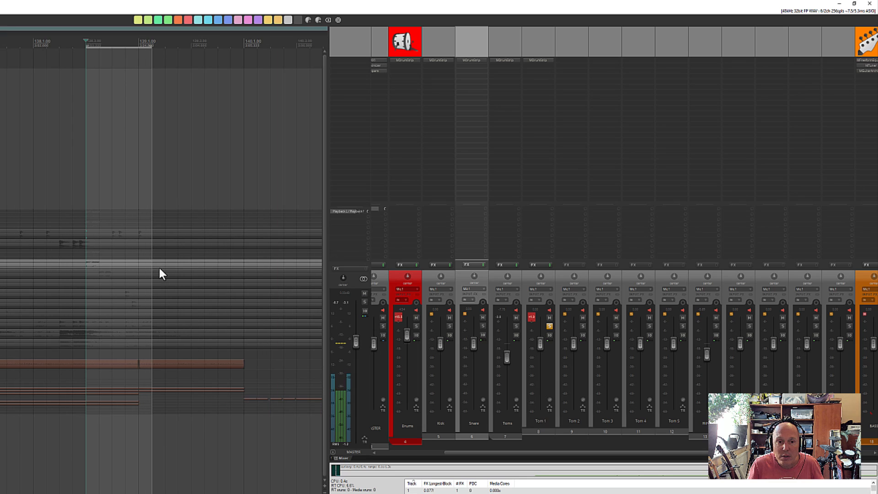
left_click_drag(98, 43, 125, 41)
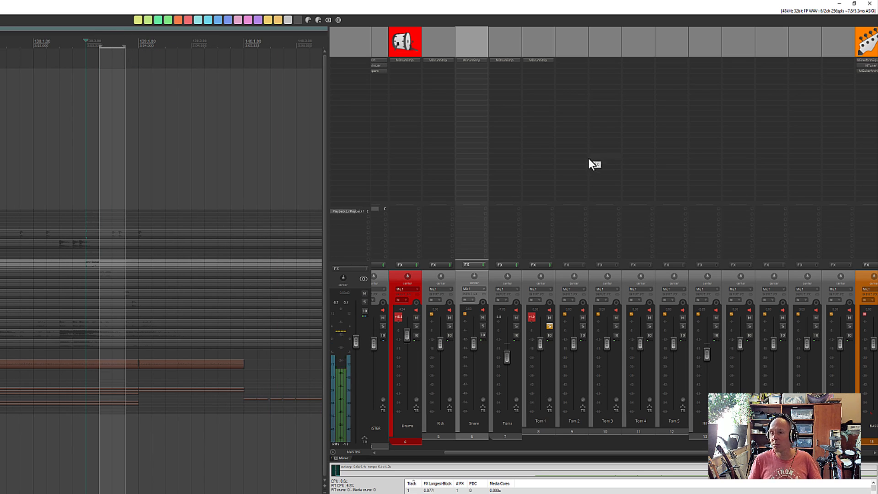
Copy Tom 1's MDrumStrip to Tom 2, switch the solo from Tom 1 to Tom 2, and open the copied plugin.
left_click_drag(537, 61, 572, 64)
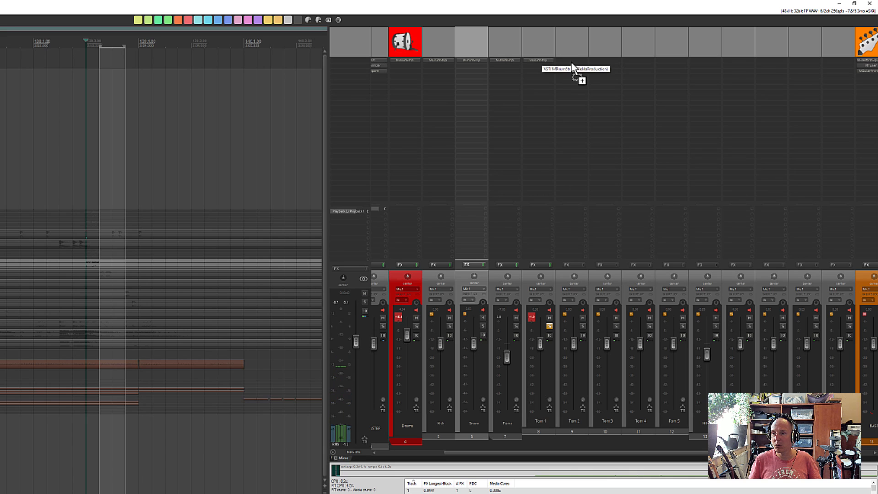
left_click(551, 326)
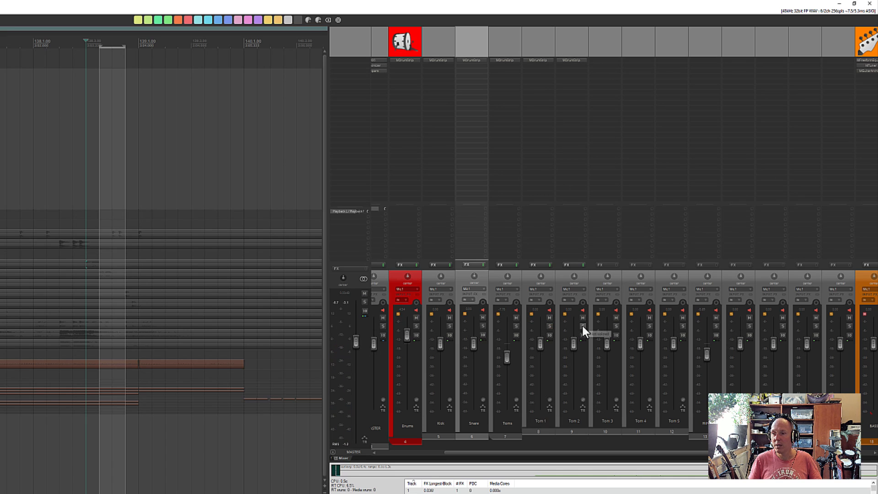
left_click(582, 326)
left_click(571, 60)
Calibrate Tom 2's level with Auto Input and set its EQ fundamental to 93.81 Hz.
left_click_drag(456, 231, 493, 185)
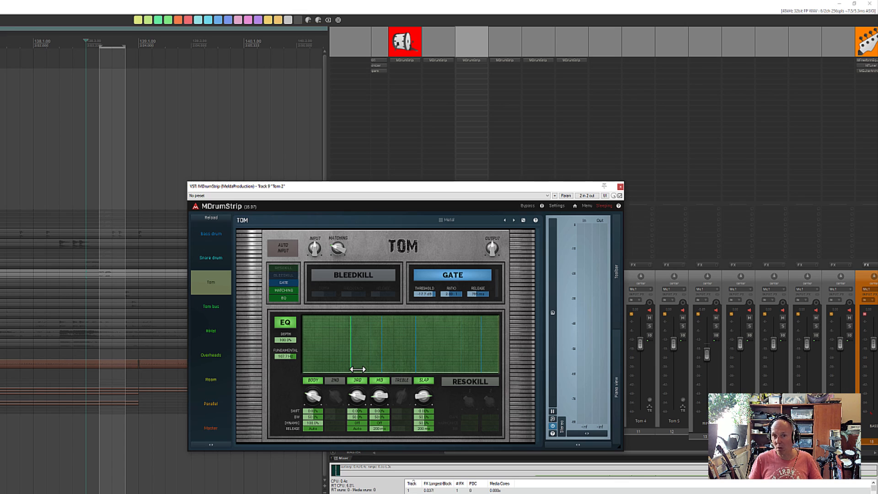
left_click_drag(328, 188, 267, 166)
left_click(221, 228)
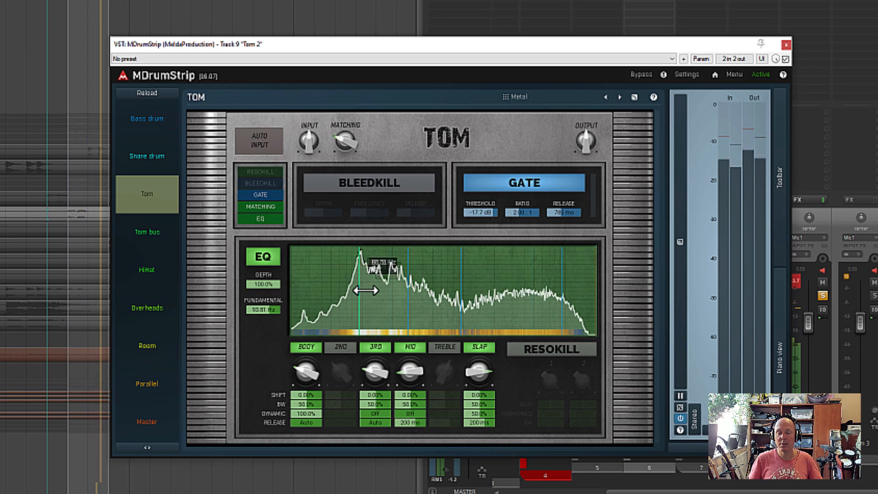
Compare each of Tom 2's EQ bands on and off, from Body through Slap, restoring each to its original state.
left_click(306, 349)
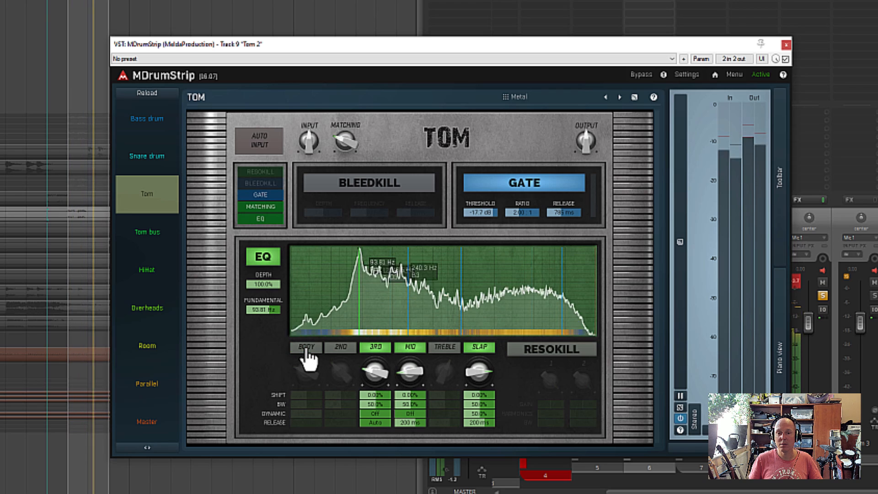
left_click(307, 350)
left_click(341, 350)
left_click(341, 350)
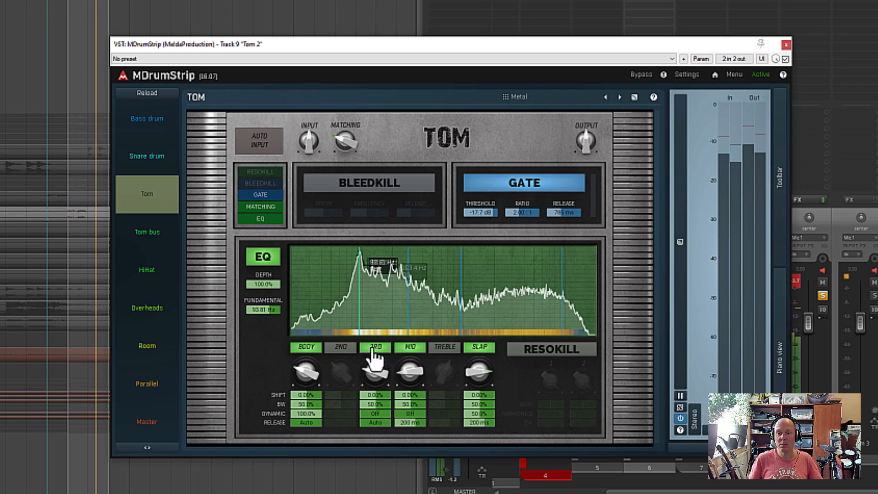
left_click(375, 348)
left_click(375, 348)
left_click(409, 348)
left_click(410, 348)
left_click(442, 348)
left_click(437, 348)
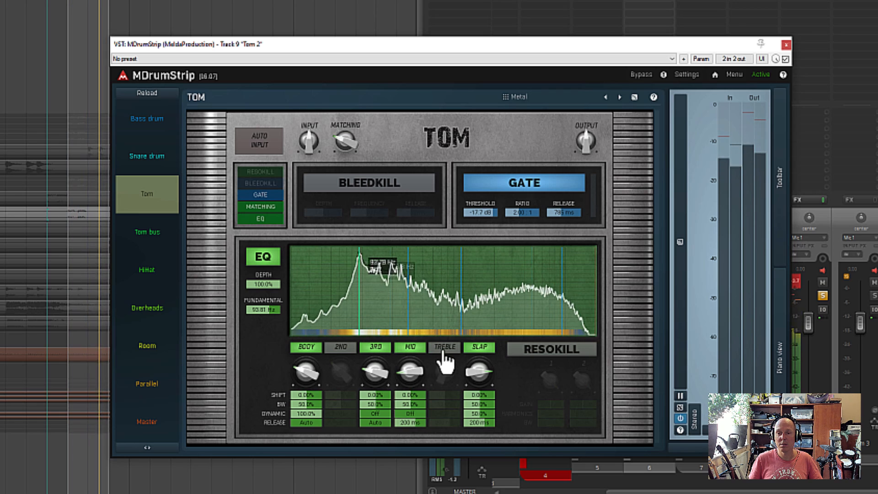
left_click(484, 348)
left_click(484, 348)
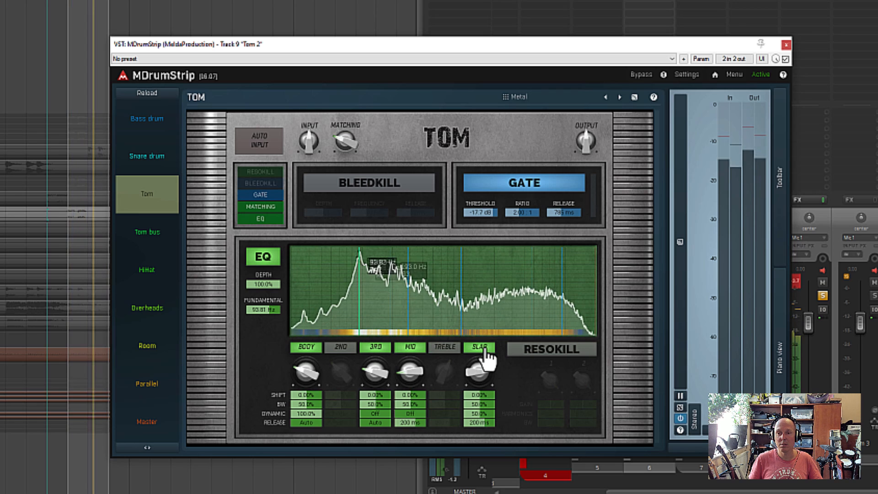
Move Tom 2's plugin window aside and set the loop selection around Tom 4's hit near bar 139.
left_click_drag(320, 44, 13, 376)
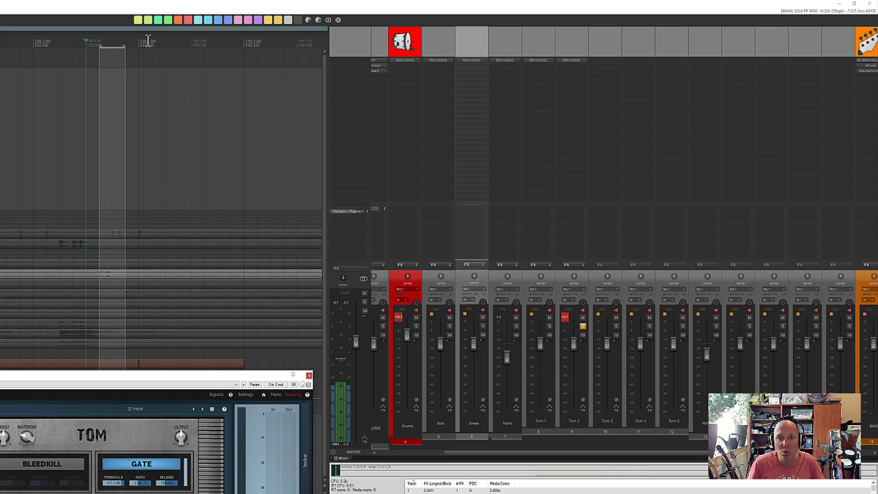
left_click_drag(150, 40, 127, 41)
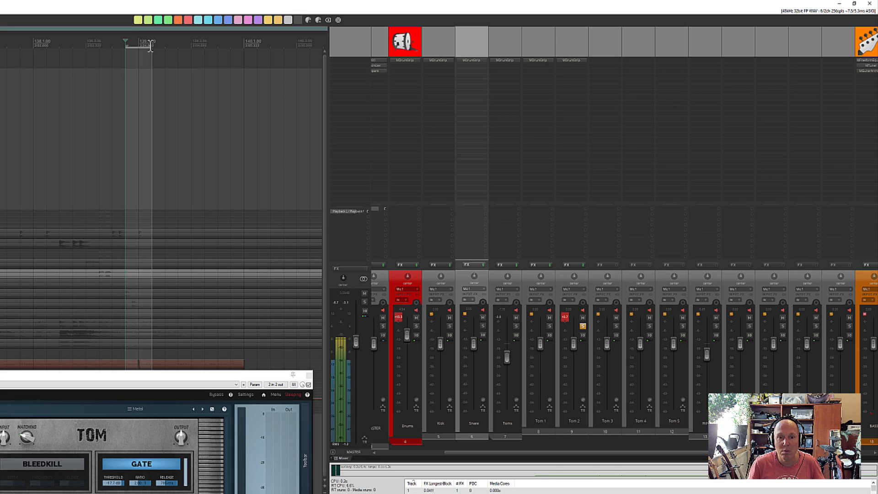
left_click_drag(151, 48, 142, 49)
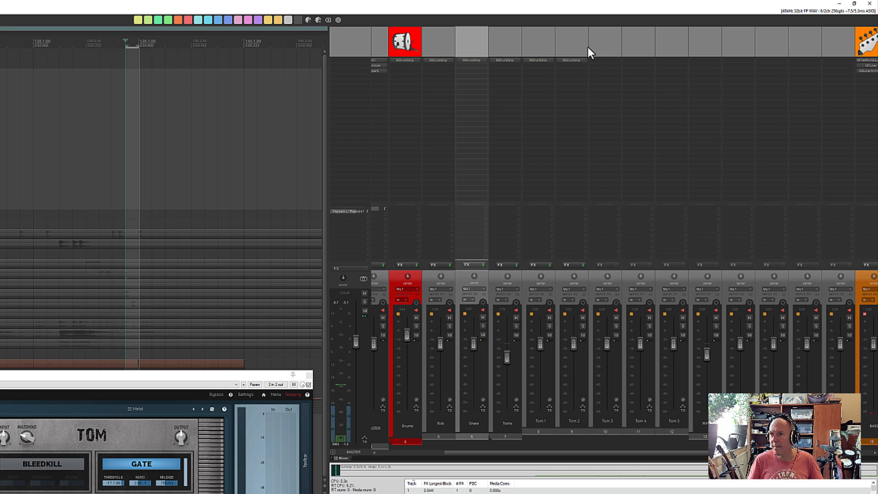
Copy Tom 2's MDrumStrip to Tom 4, solo Tom 4, start loop playback, and open the copied plugin.
left_click_drag(573, 56, 600, 59)
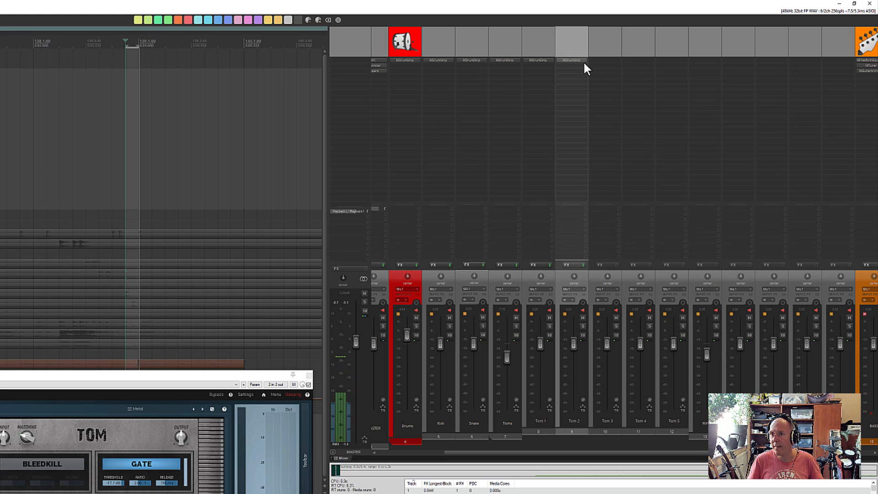
left_click(649, 326)
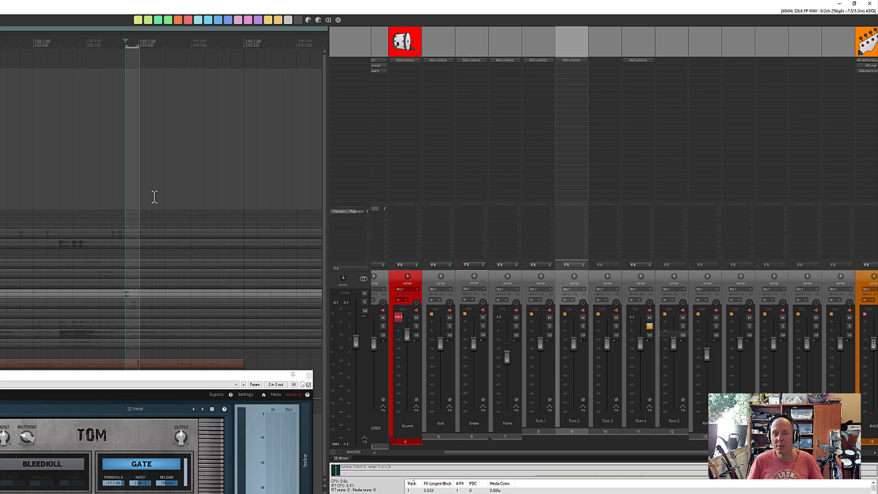
key("space")
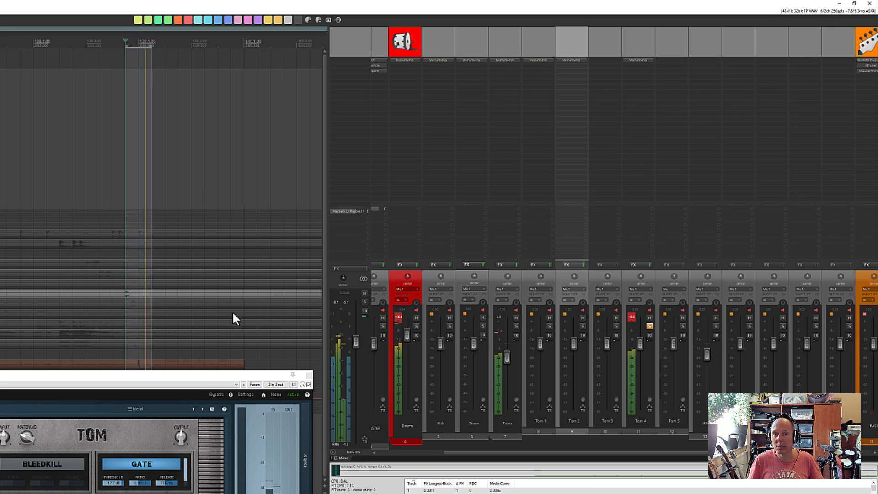
left_click(639, 61)
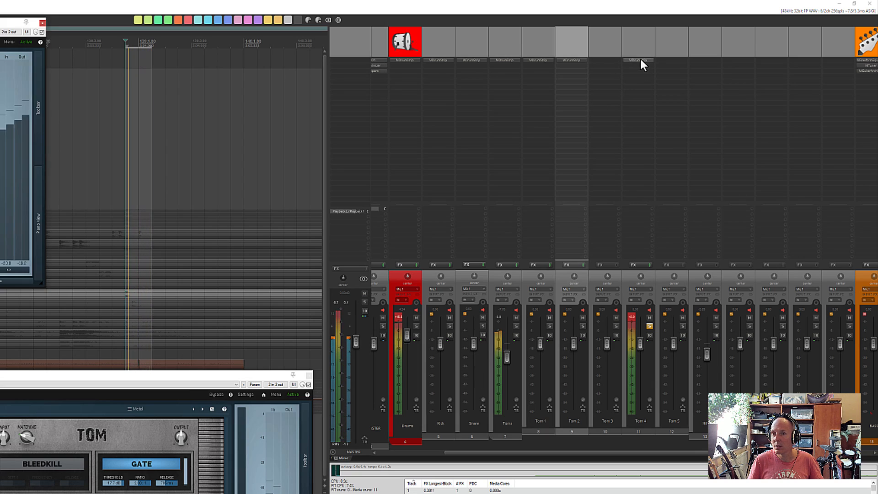
Calibrate Tom 4's level with Auto Input and set its EQ fundamental to about 46 Hz.
left_click_drag(0, 23, 139, 138)
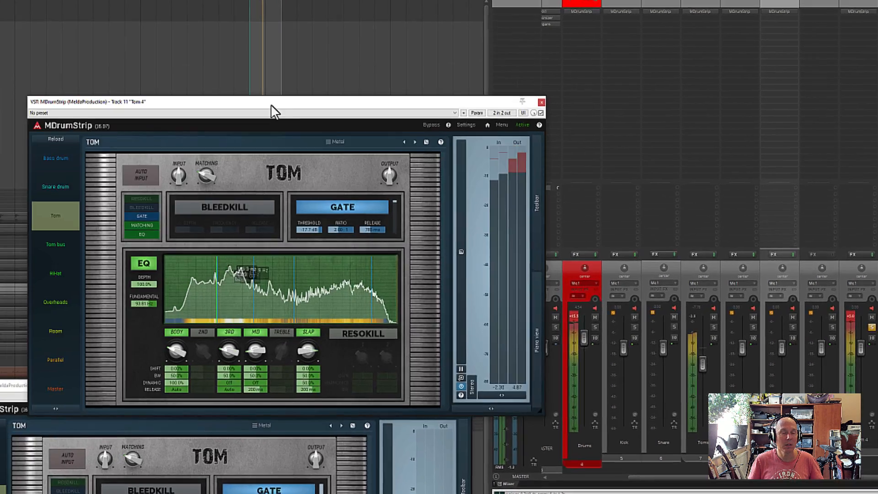
left_click(126, 177)
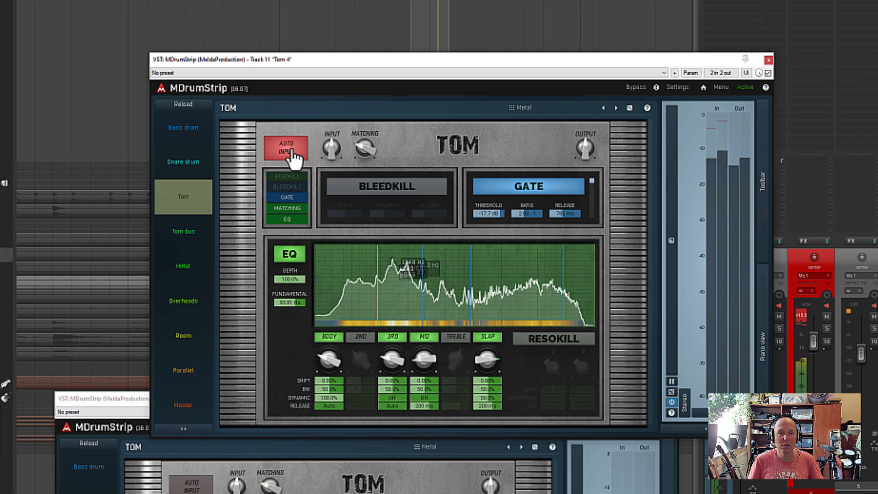
left_click(292, 151)
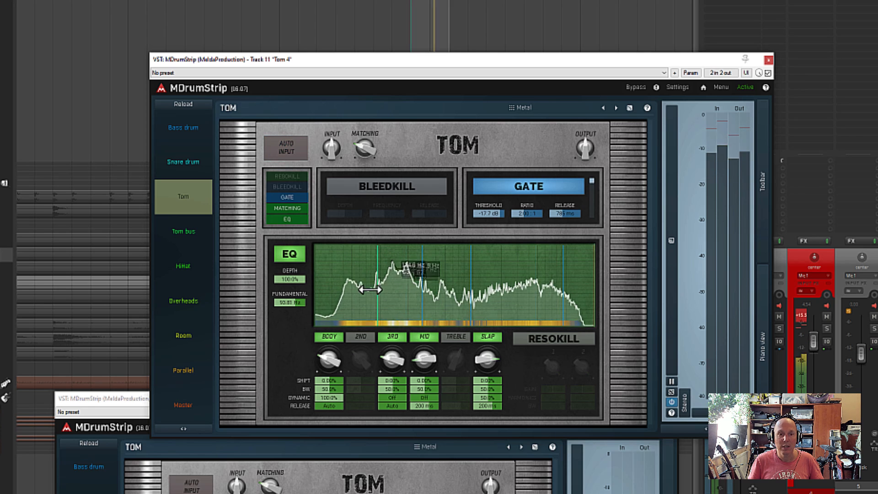
left_click_drag(375, 297, 349, 297)
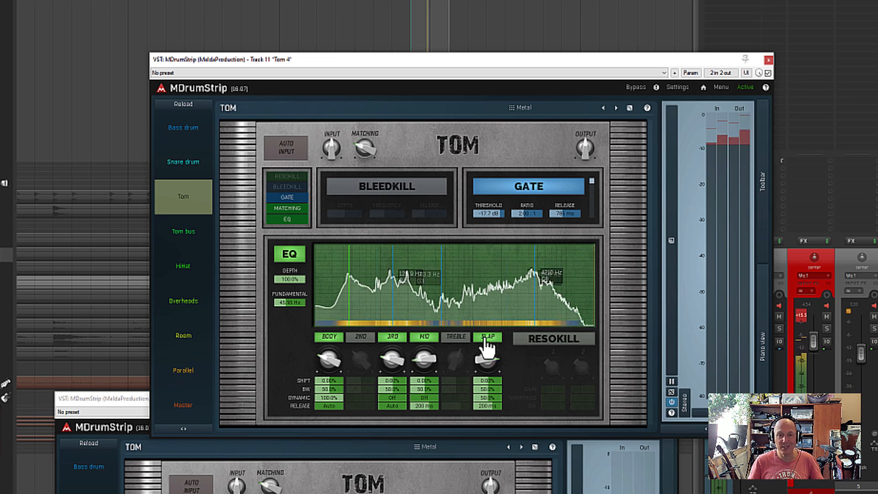
Compare Tom 4's Body EQ band on and off and set its gain to about -5.09 dB.
left_click(333, 341)
left_click(334, 341)
mouse_move(334, 359)
left_mouse_down()
mouse_move(334, 347)
mouse_move(335, 370)
left_mouse_up()
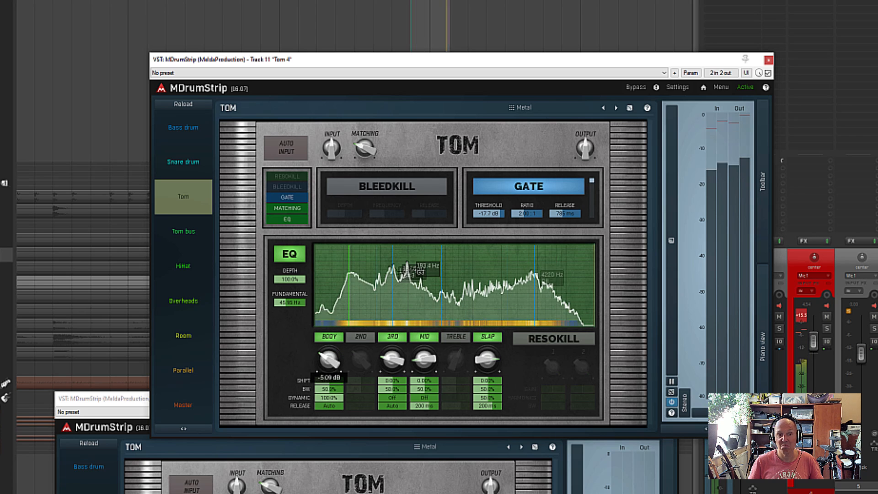
Disable Tom 4's Body and 3rd EQ bands, enable the 2nd band, and adjust its gain.
left_click(338, 337)
left_click(357, 337)
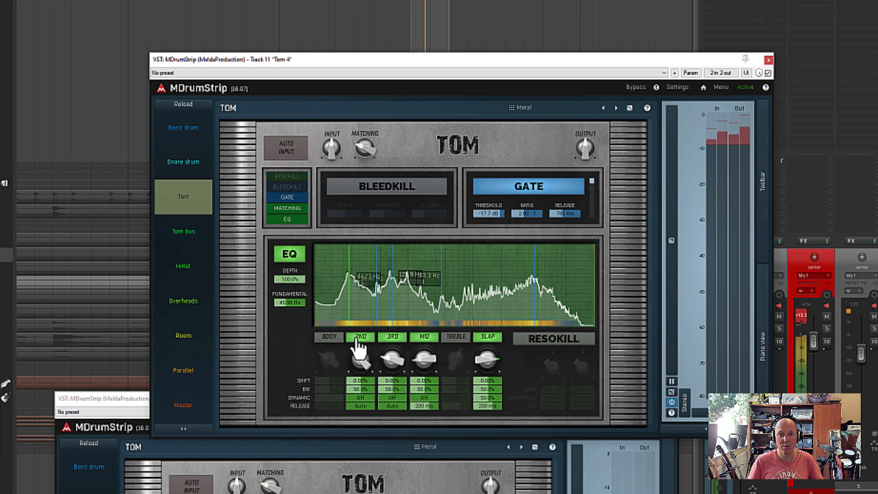
mouse_move(360, 359)
left_mouse_down()
mouse_move(361, 343)
mouse_move(360, 367)
left_mouse_up()
left_click(392, 337)
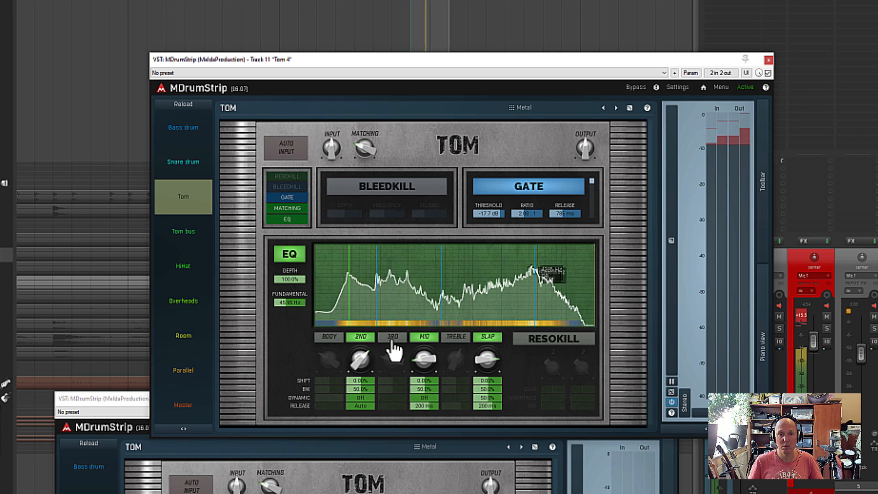
Enable Tom 4's 3rd EQ band, compare the 3rd and Mid bands on and off, and adjust both gains.
left_click(392, 337)
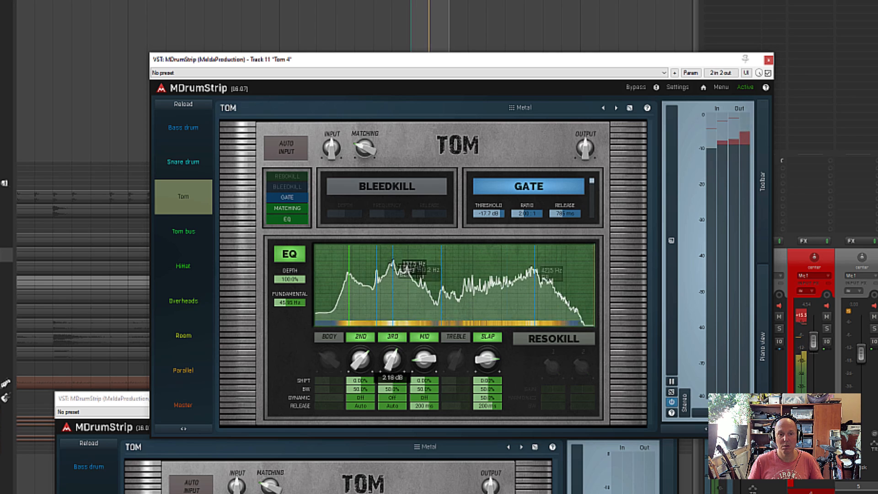
left_click_drag(393, 359, 393, 362)
left_click(396, 338)
left_click(397, 338)
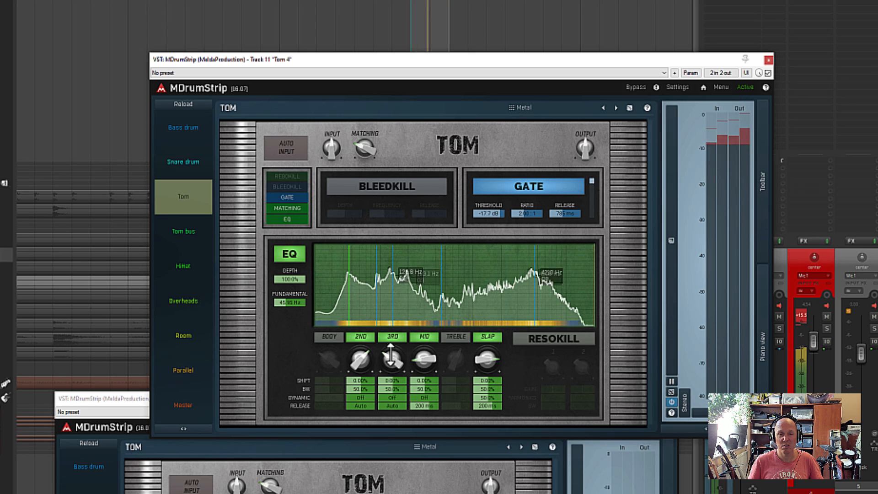
left_click(423, 338)
left_click(424, 338)
left_click_drag(424, 359, 425, 360)
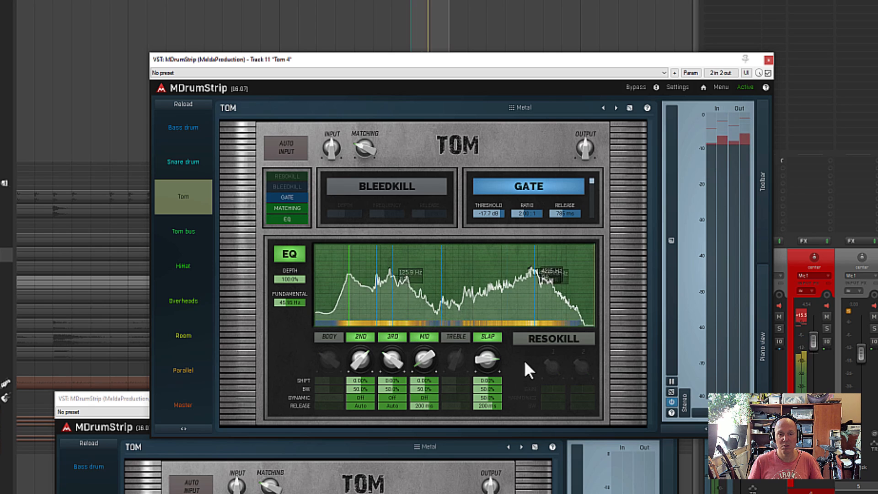
Compare Tom 4's Slap EQ band on and off, adjust its gain, enable the Treble band, and close the plugin.
left_click(491, 338)
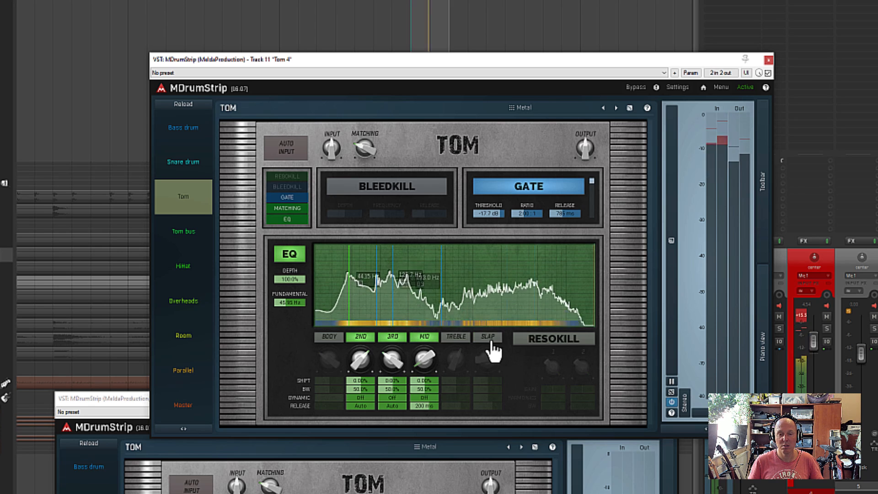
left_click(489, 339)
left_click_drag(487, 359, 487, 372)
left_click(458, 338)
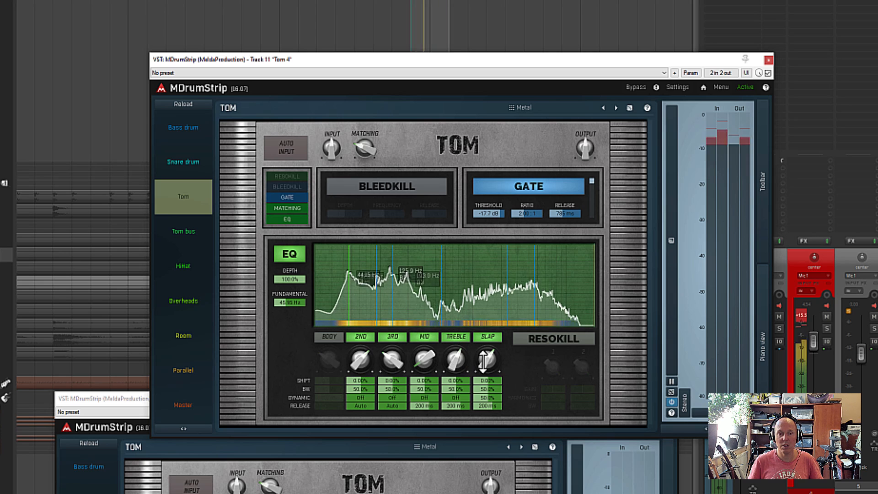
left_click(767, 59)
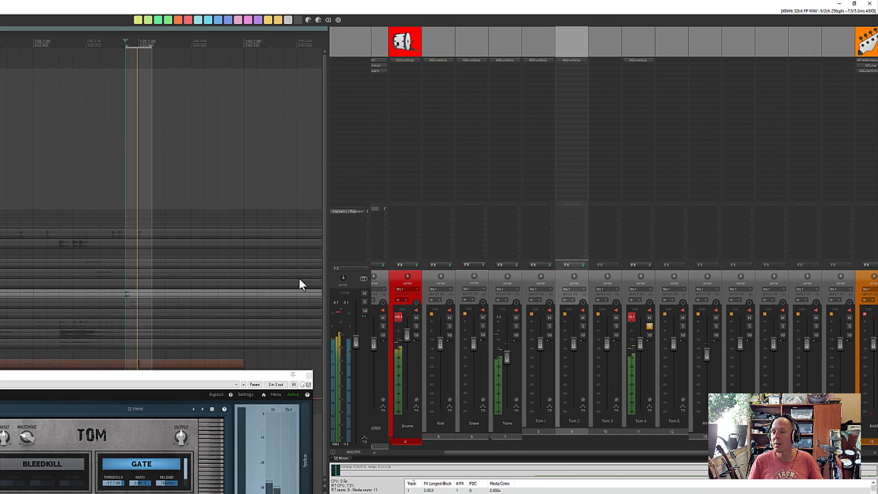
Copy Tom 4's MDrumStrip to Tom 5, solo Tom 5 instead of Tom 4, adjust the loop range, and open the copy.
left_click_drag(636, 64, 666, 61)
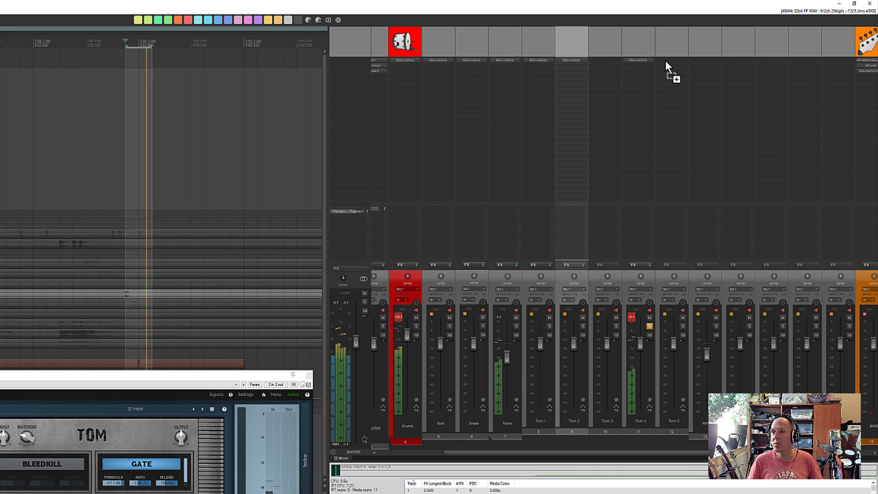
left_click(684, 326)
left_click(648, 326)
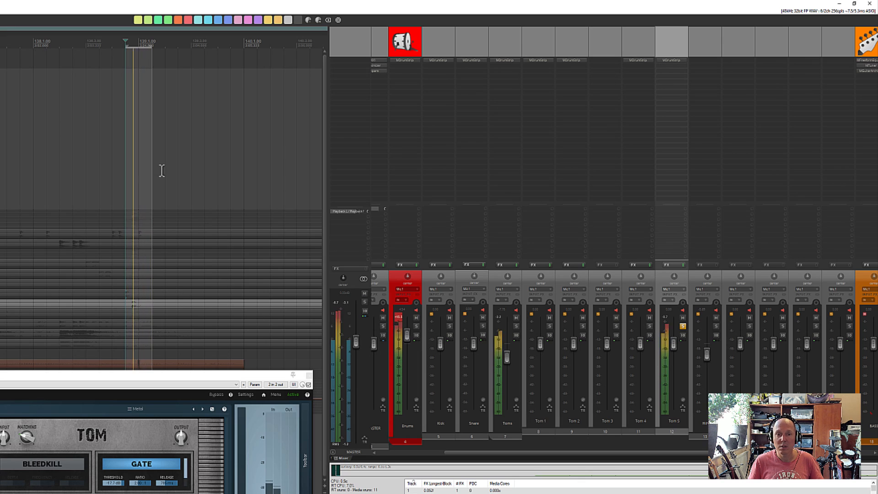
left_click_drag(132, 44, 130, 43)
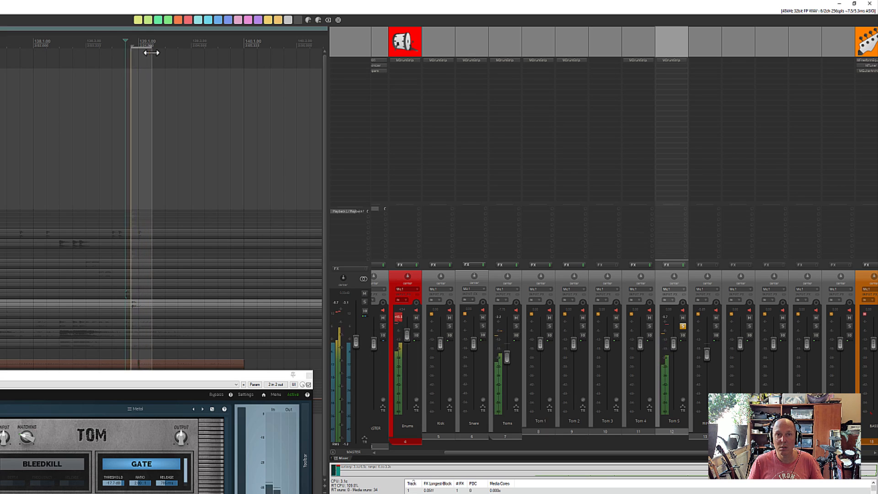
left_click_drag(151, 48, 165, 49)
left_click(669, 60)
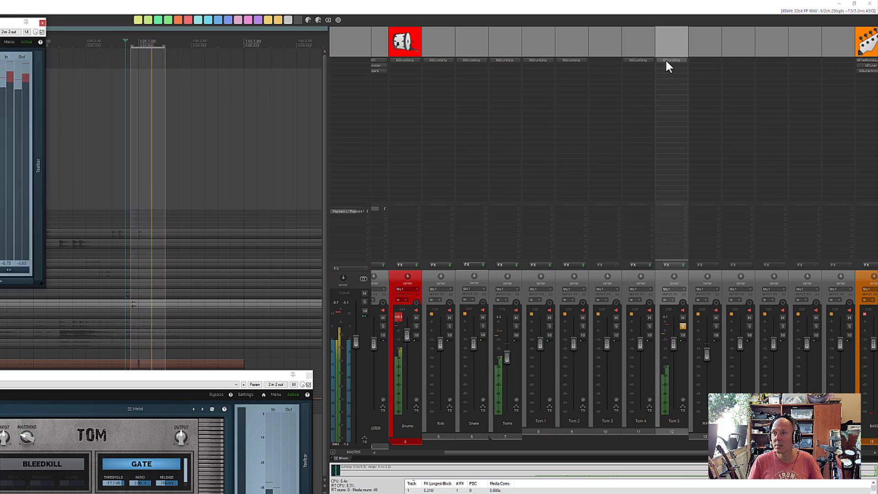
Calibrate Tom 5's level with Auto Input and set its EQ fundamental to about 38.75 Hz.
left_click_drag(4, 26, 70, 126)
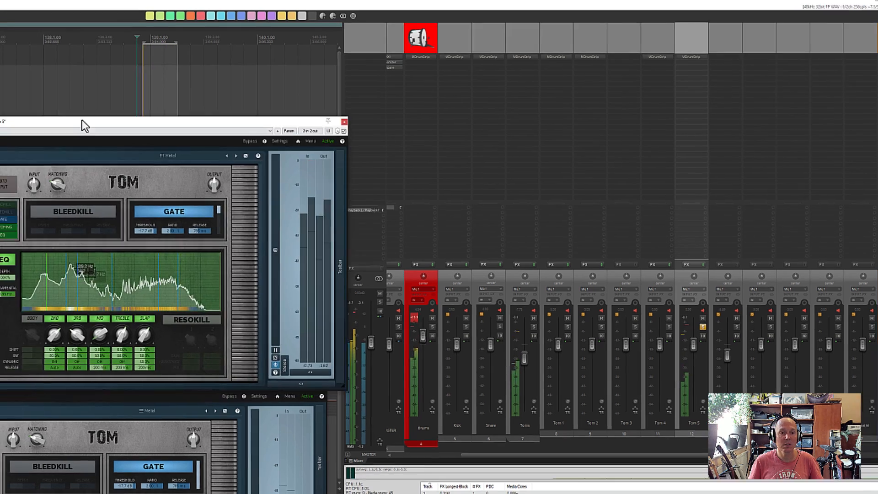
left_click(160, 148)
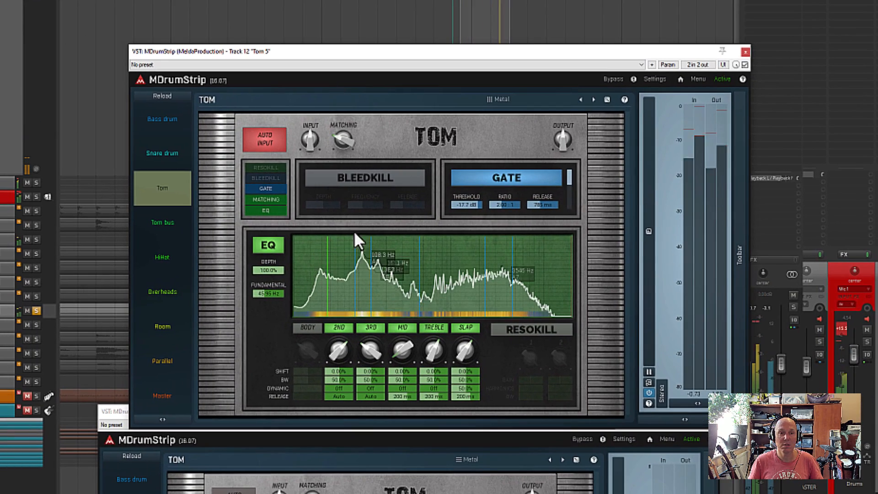
left_click_drag(327, 297, 321, 297)
left_click(264, 139)
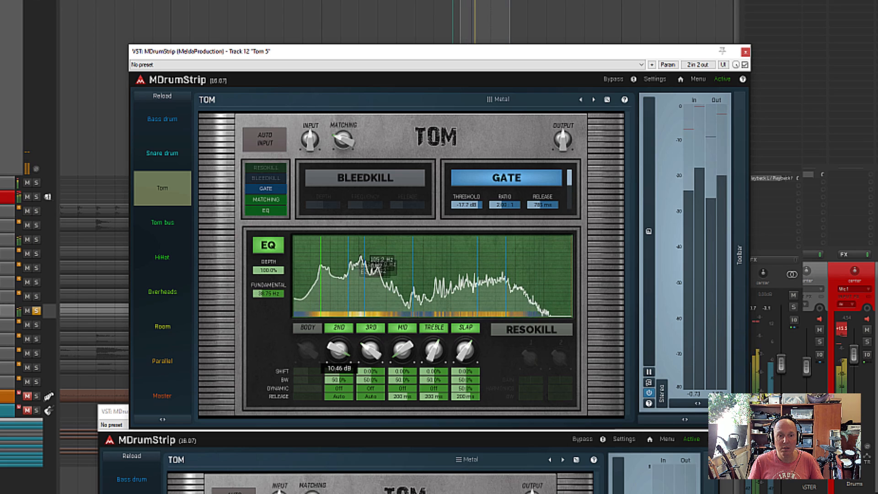
Compare Tom 5's 3rd EQ band on and off, keep it enabled, and close the open plugin windows.
left_click(371, 328)
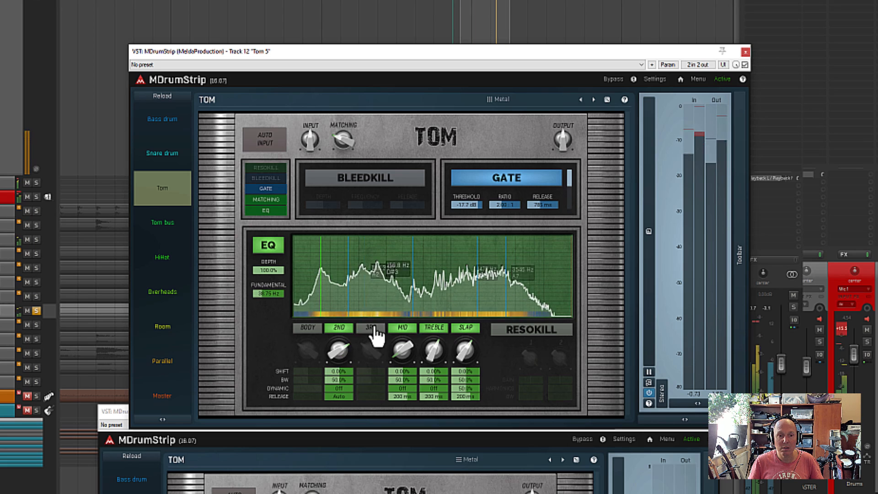
left_click(371, 328)
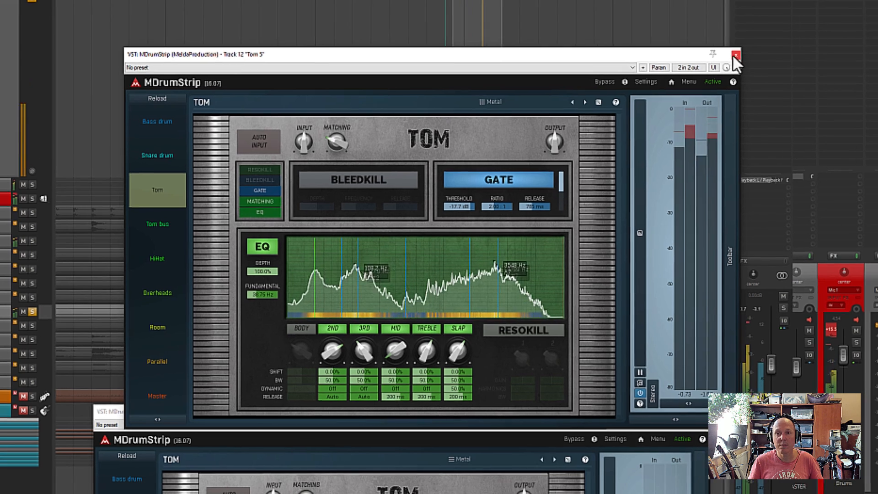
left_click(746, 52)
left_click(711, 413)
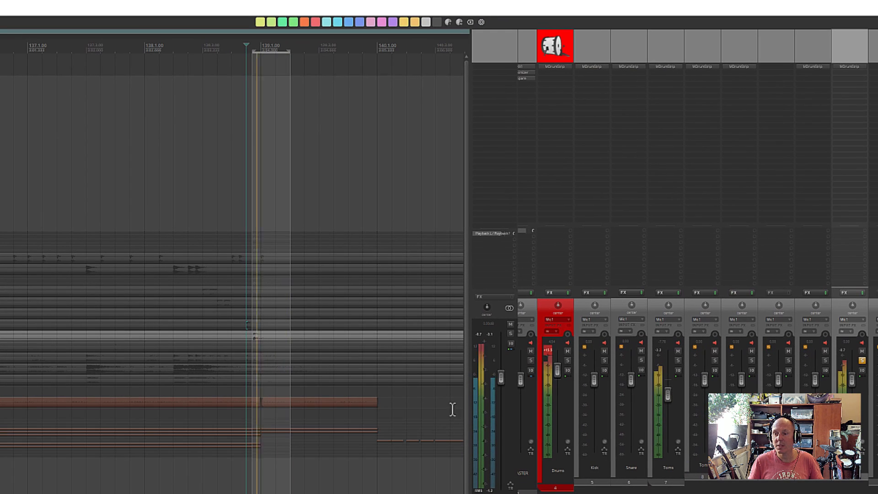
Stop playback, solo Tom 3 instead of Tom 5, and loop its hit just before bar 119.
key("space")
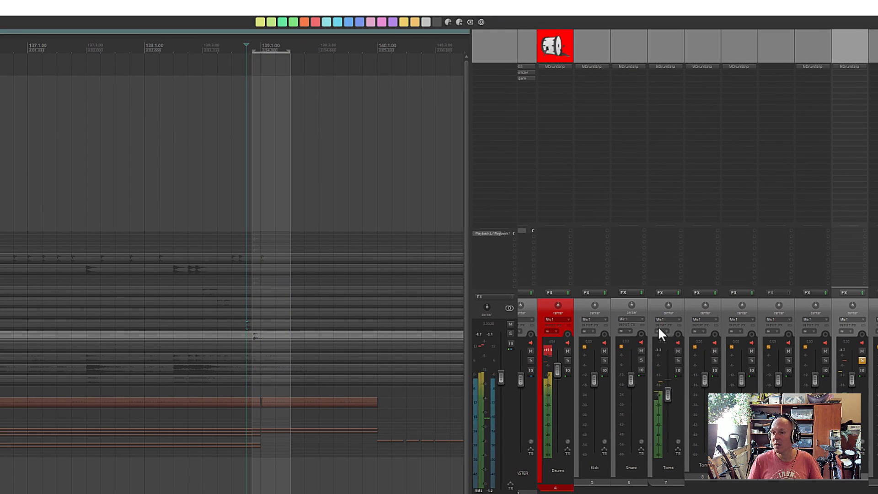
scroll(213, 245, "down", 2)
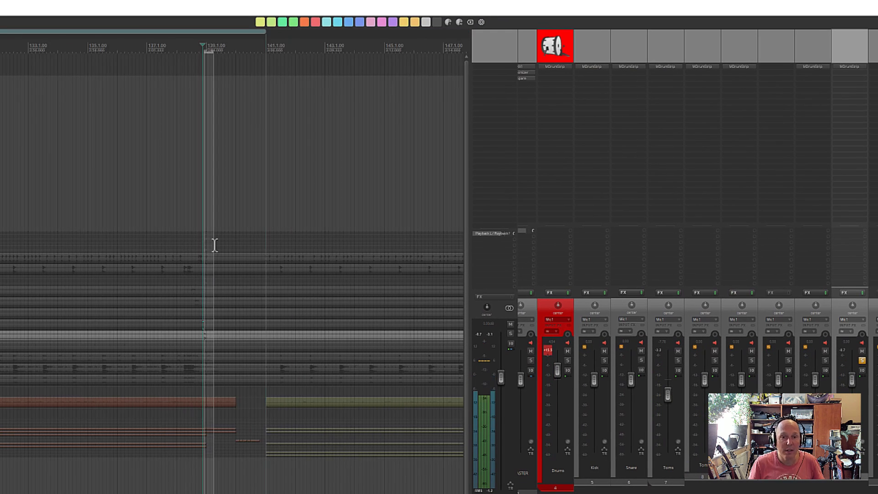
scroll(232, 270, "left", 6)
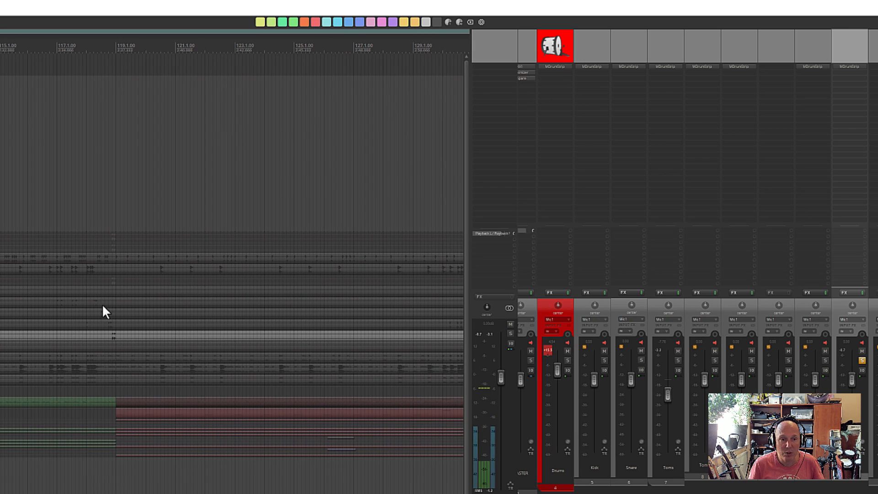
left_click(787, 361)
left_click(862, 360)
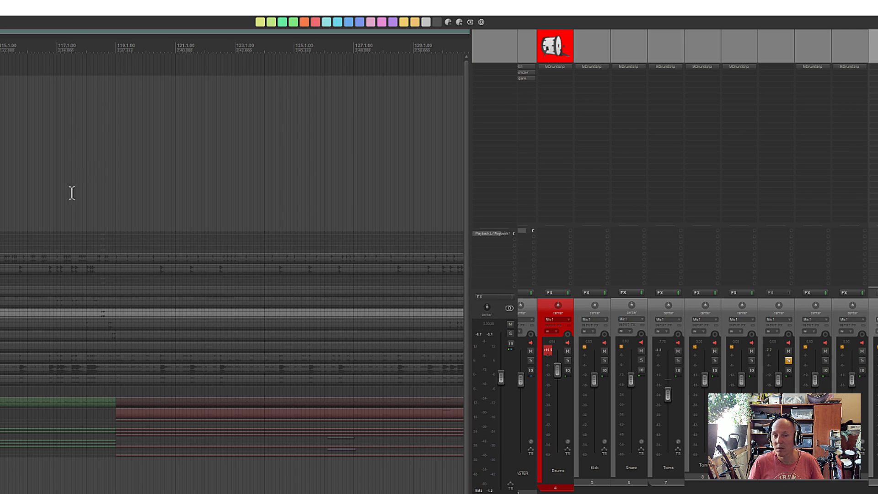
left_click_drag(79, 49, 101, 52)
key("space")
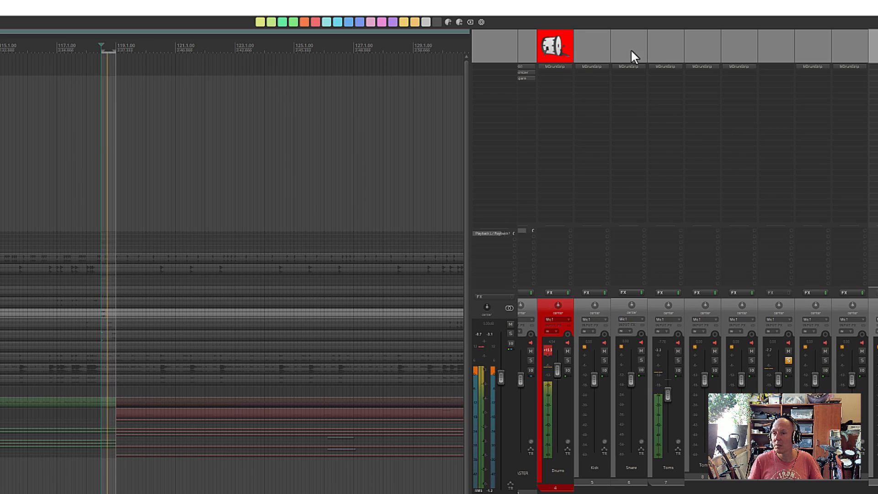
Copy MDrumStrip to Tom 3, open the copy, and calibrate its level with Auto Input.
left_click_drag(771, 69, 777, 67)
left_click_drag(18, 25, 431, 199)
left_click(203, 272)
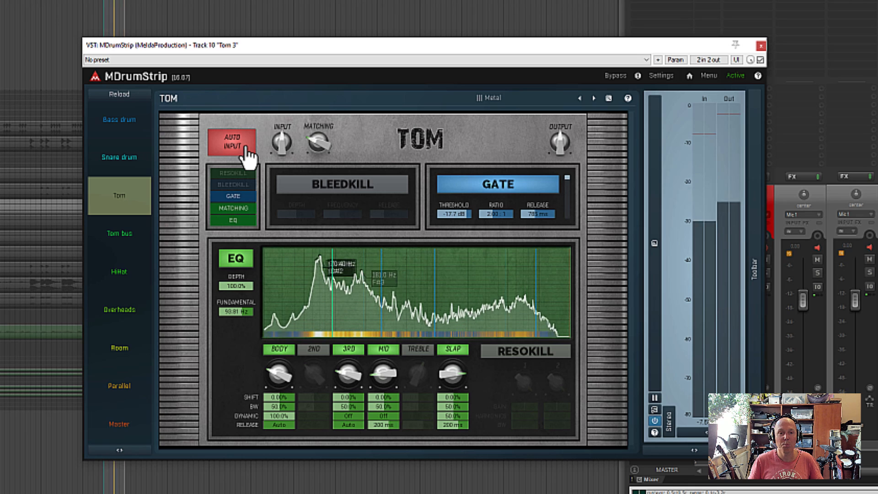
Set Tom 3's EQ fundamental to about 71.49 Hz and its Slap gain to about 11.76 dB, and close the plugin.
left_click_drag(330, 292, 324, 310)
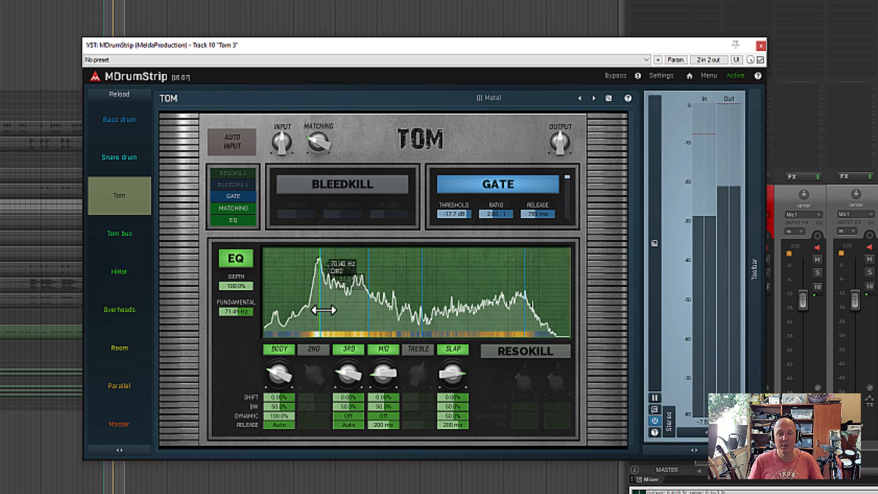
left_click_drag(447, 372, 447, 381)
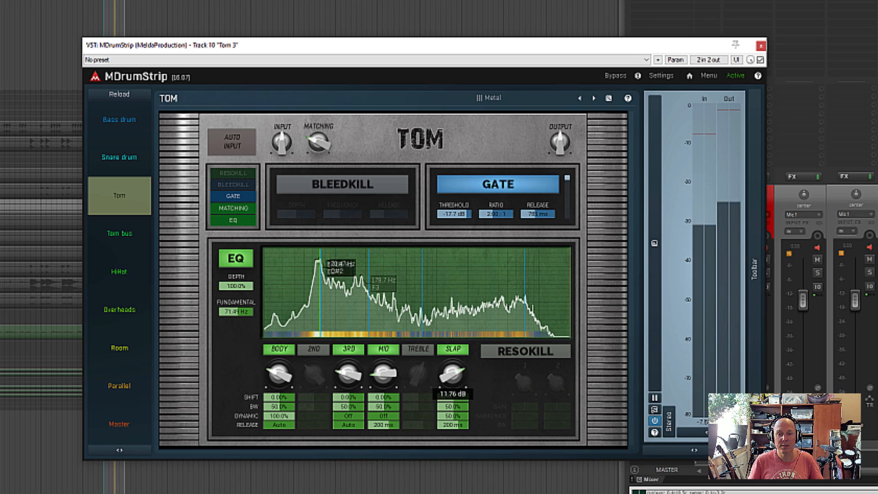
left_click(760, 45)
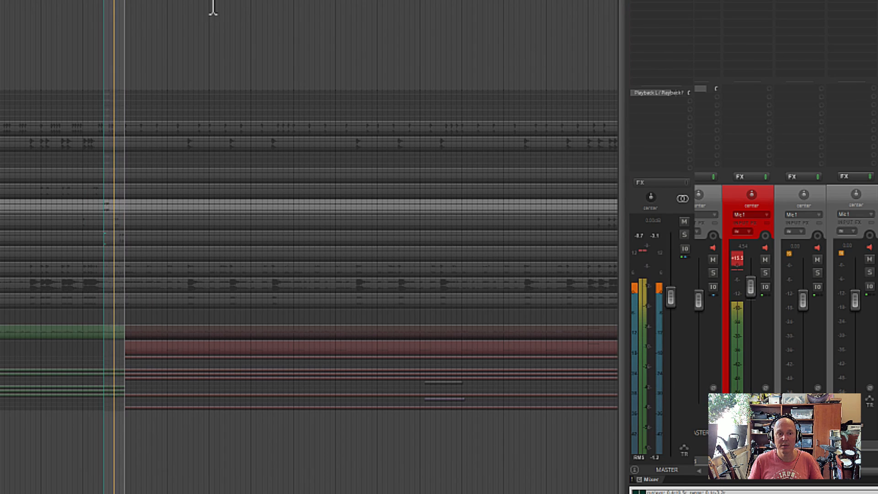
Extend the loop around bar 119, solo the Toms folder instead of Tom 3, and open the folder's MDrumStrip.
left_click_drag(82, 2, 141, 2)
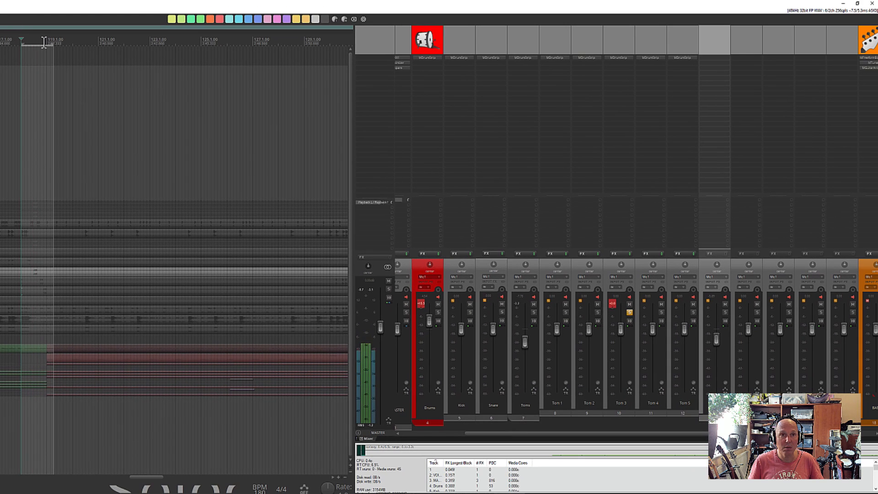
left_click(629, 313)
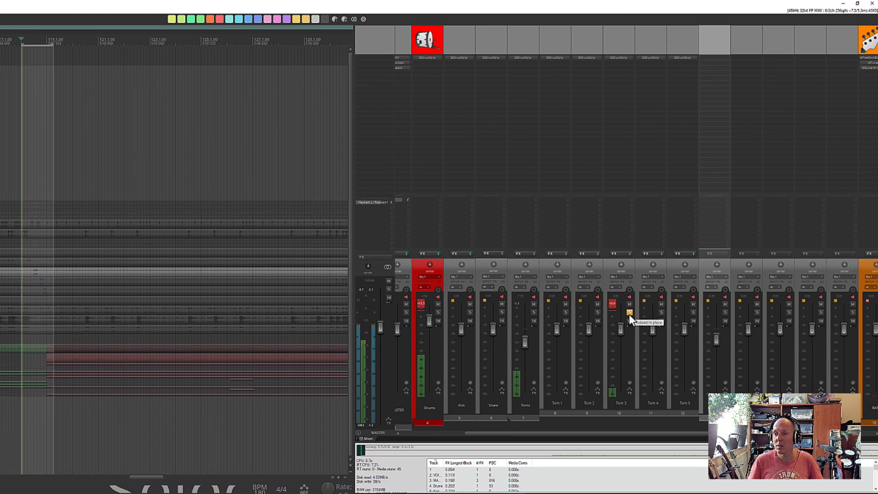
left_click(534, 313)
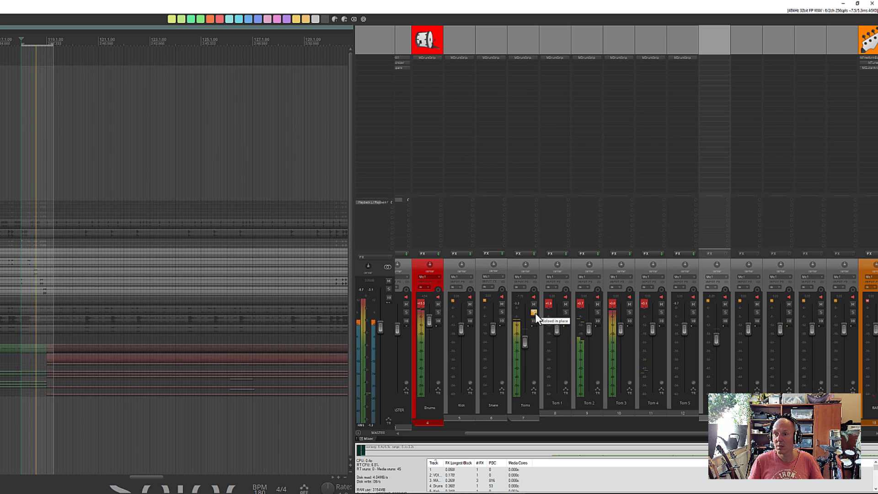
left_click(525, 55)
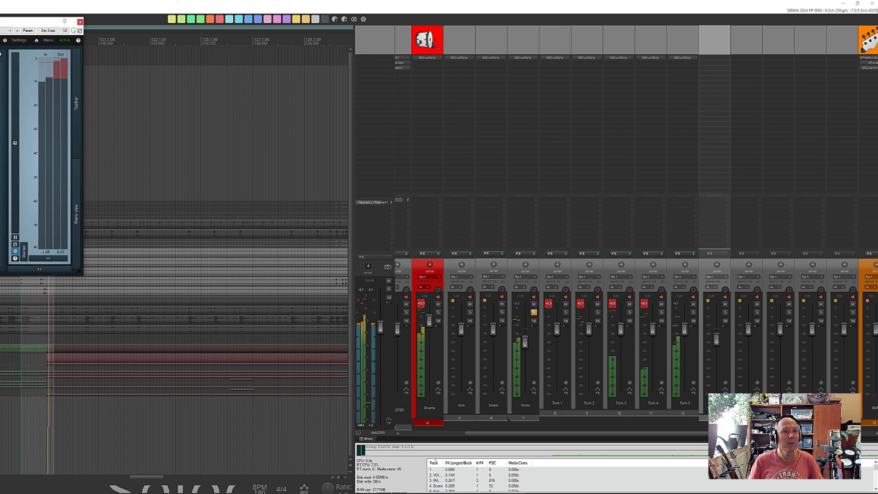
left_click_drag(0, 23, 177, 147)
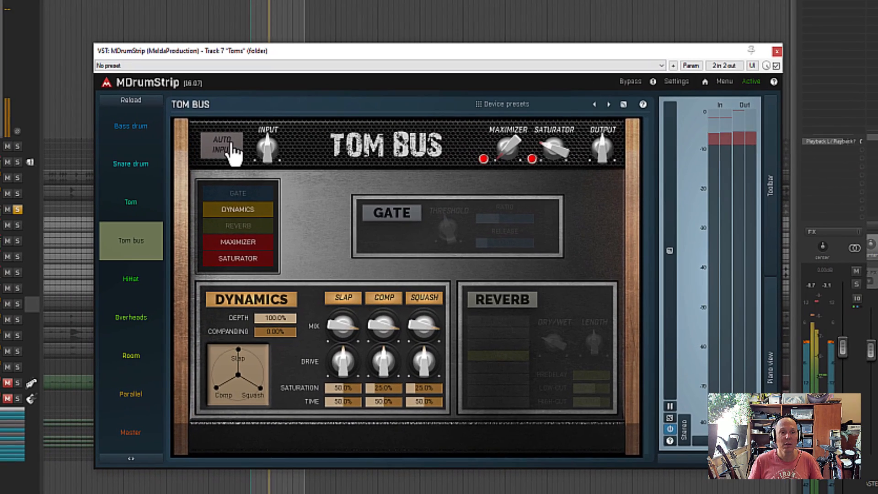
Calibrate the Tom Bus level with Auto Input, load its Metal device preset, and close the plugin.
left_click(234, 152)
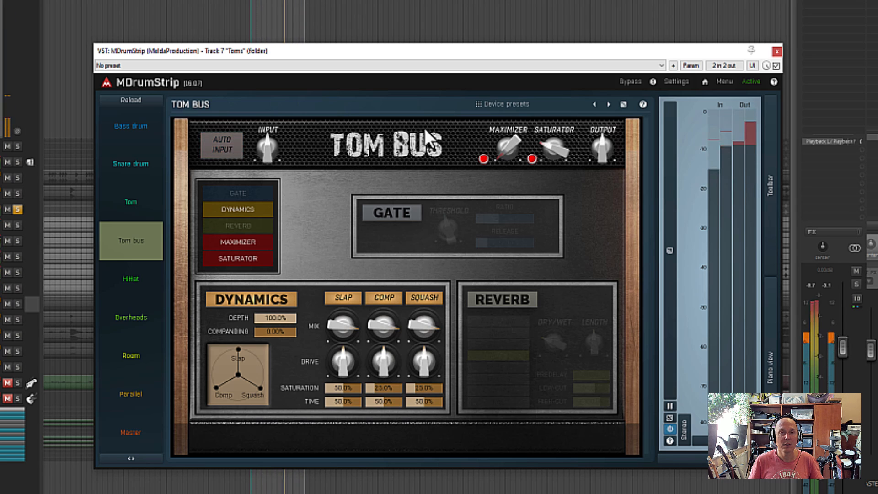
left_click(512, 105)
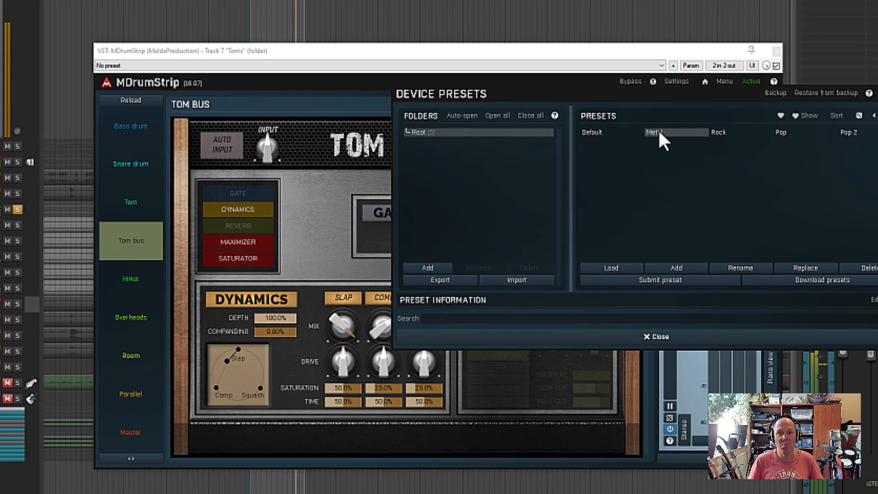
left_click(608, 341)
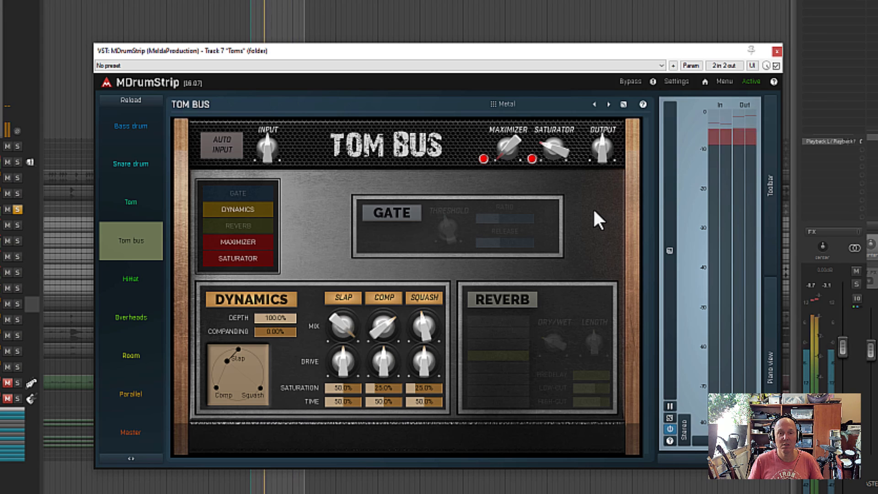
left_click(777, 50)
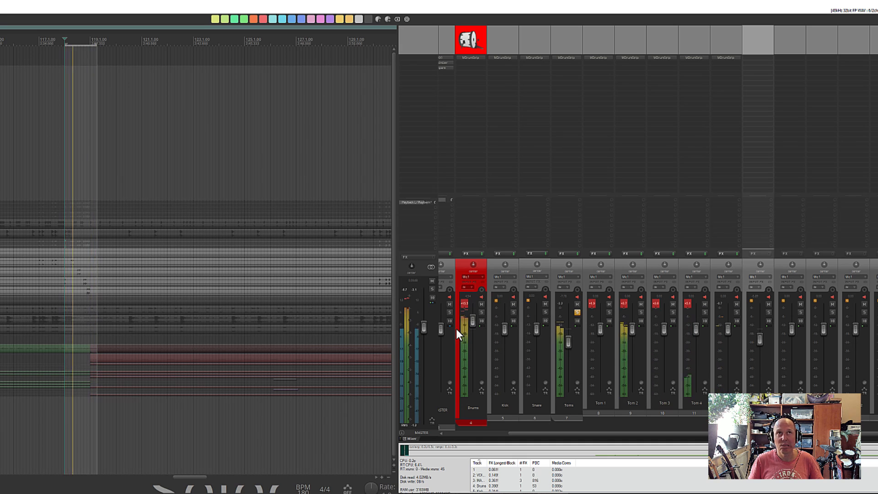
Switch off the EQ's Slap band in MDrumStrip on Tom 4 and Tom 5, and close both plugin windows.
left_click(699, 57)
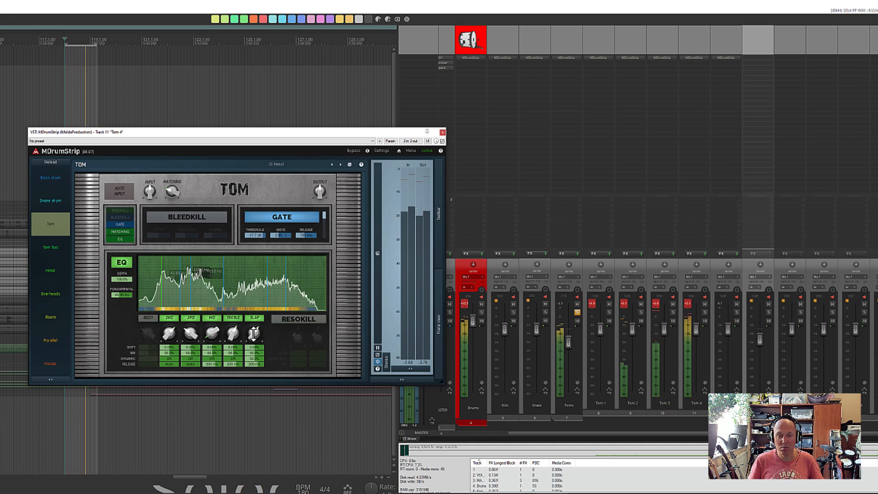
mouse_move(253, 334)
left_mouse_down()
mouse_move(254, 352)
mouse_move(254, 323)
left_mouse_up()
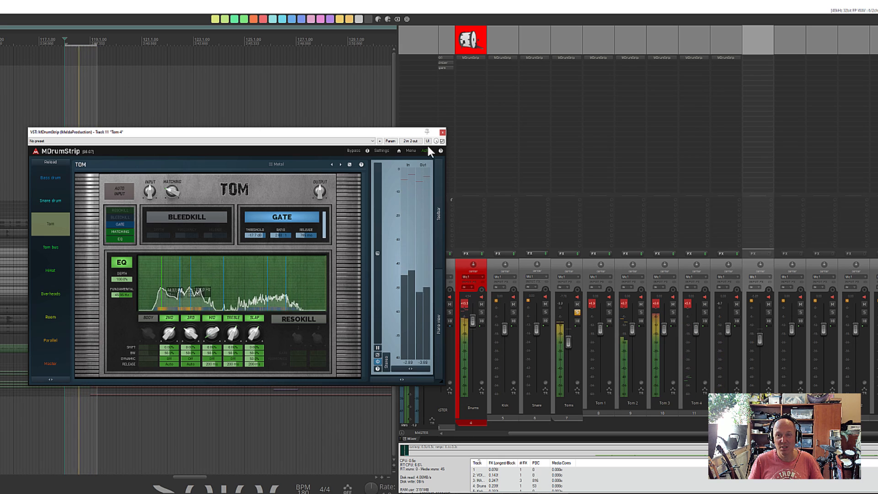
left_click(259, 320)
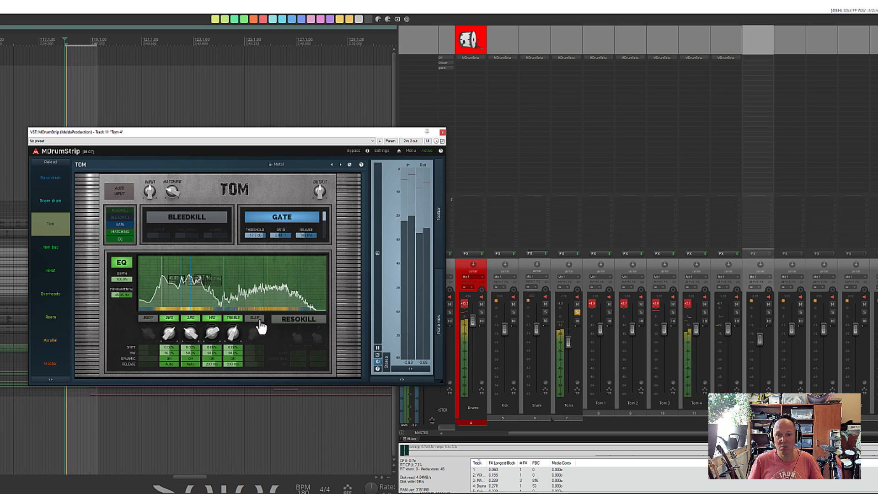
left_click(725, 57)
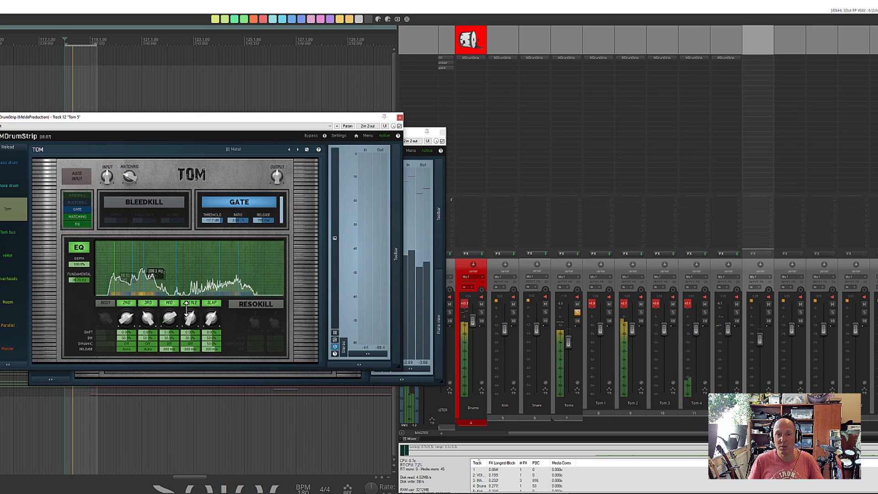
left_click(218, 306)
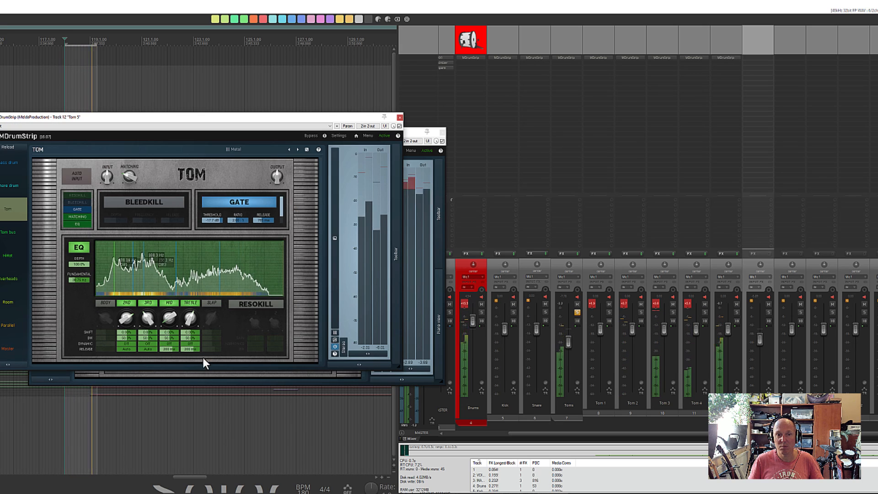
left_click(399, 117)
left_click(442, 132)
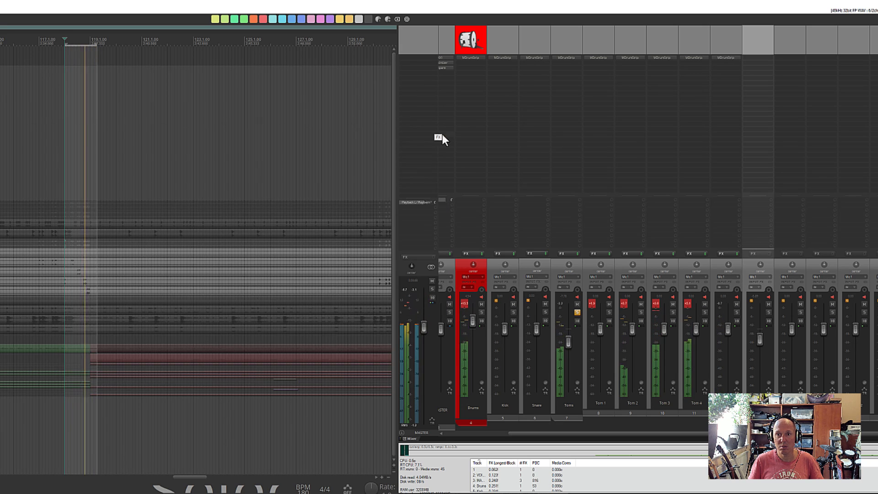
Stop the tom loop, solo HiHat instead of the Toms folder, and move playback to an earlier part of the song.
key("space")
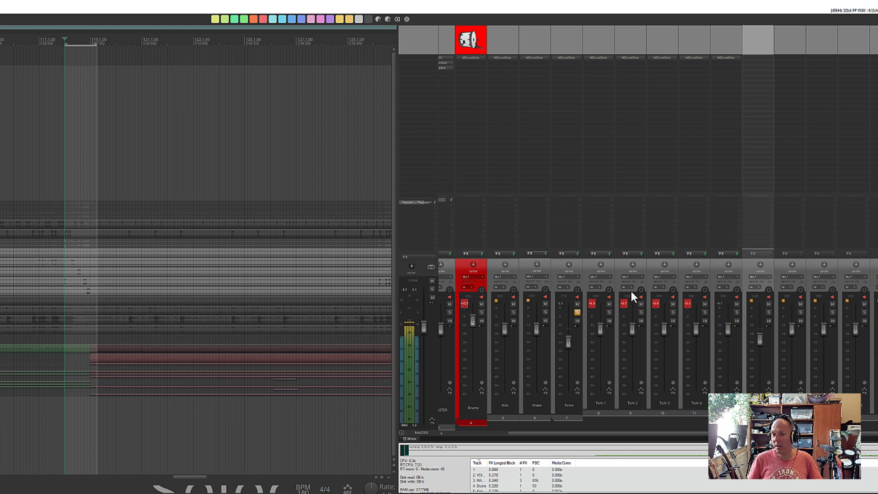
left_click(578, 312)
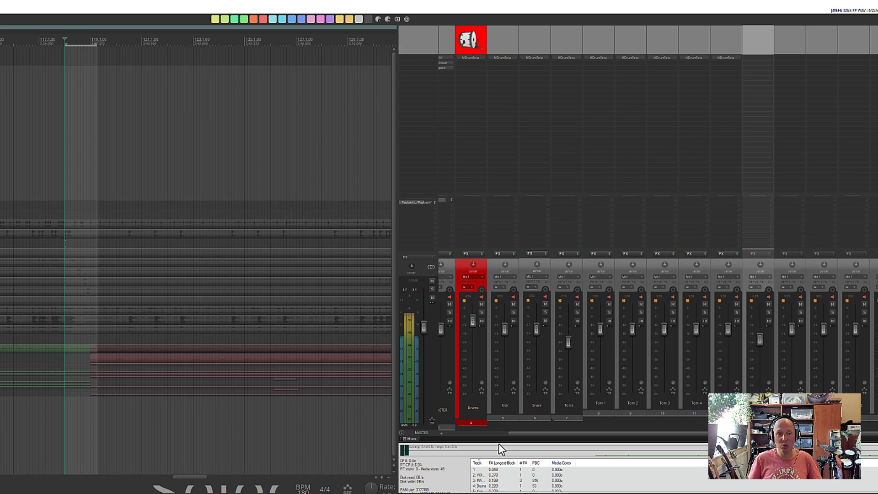
left_click_drag(525, 435, 601, 429)
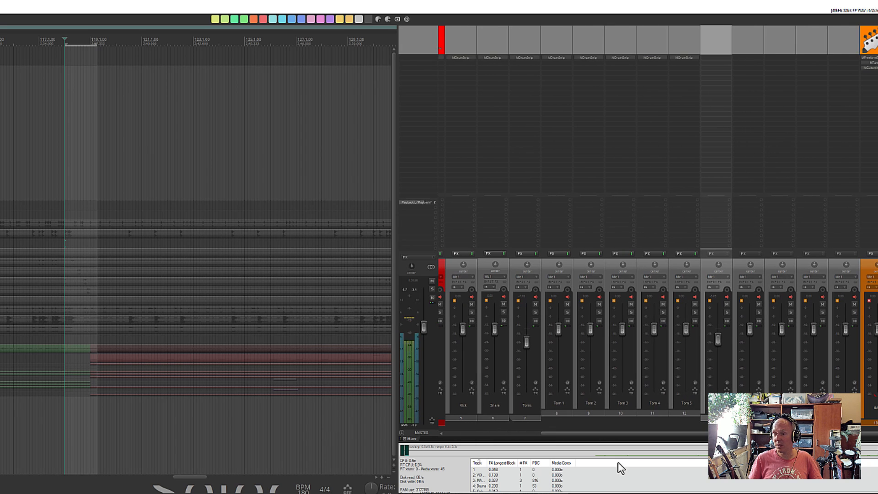
left_click(727, 313)
scroll(77, 234, "down", 5)
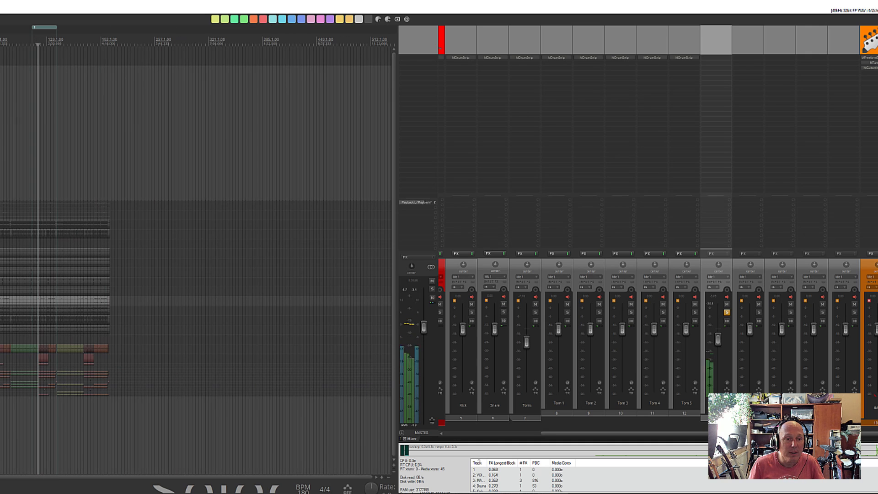
left_click(3, 40)
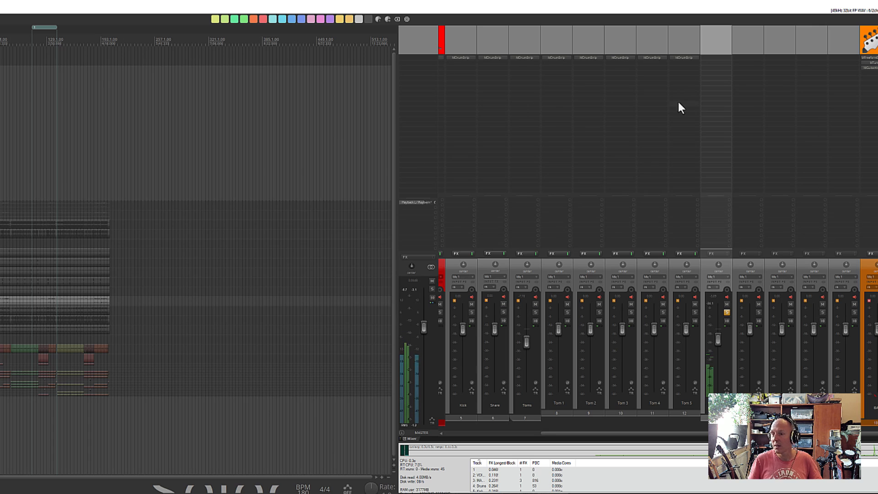
Copy MDrumStrip from Tom 5 to HiHat, switch the copy to the HiHat device, and calibrate its level with Auto Input.
left_click_drag(686, 60, 721, 58)
double_click(720, 59)
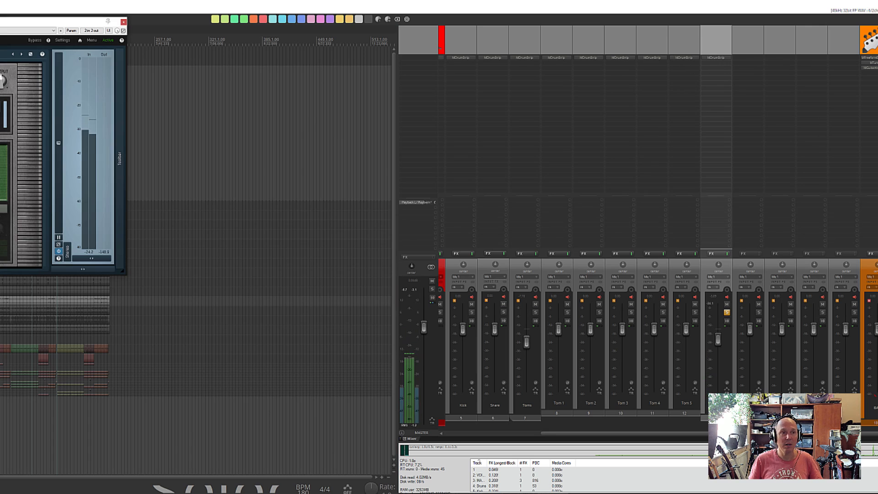
left_click_drag(1, 21, 314, 134)
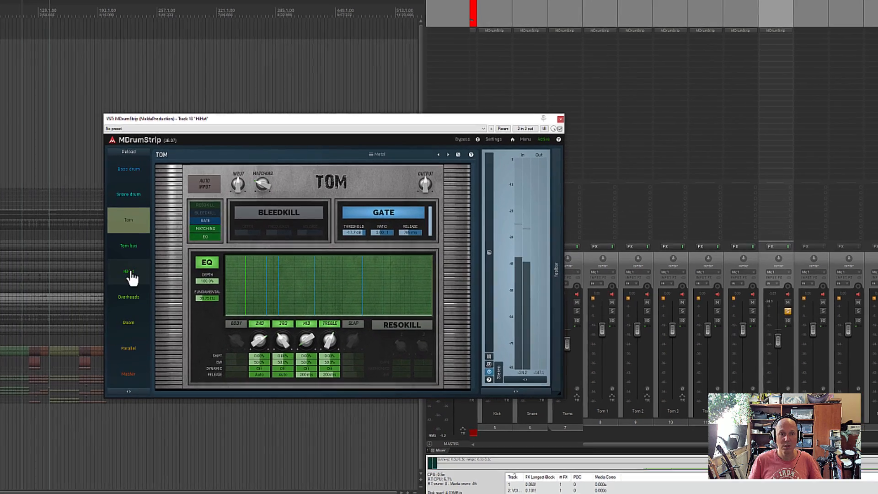
left_click(129, 275)
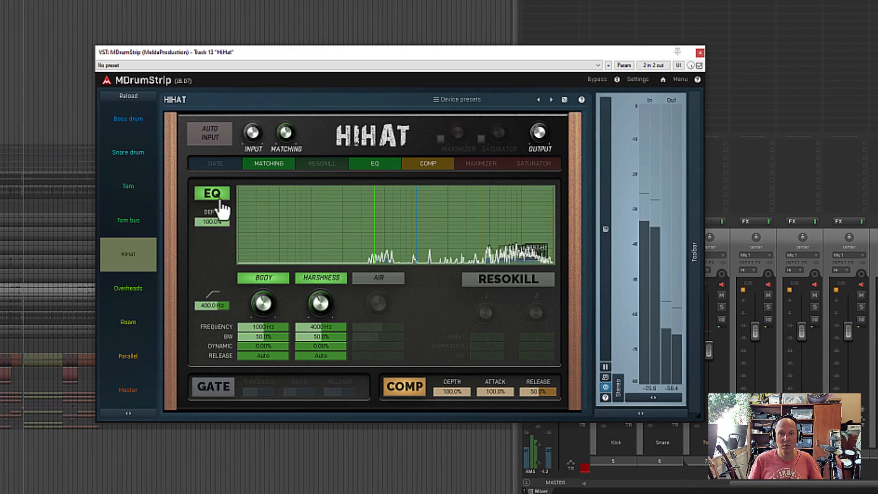
left_click(210, 137)
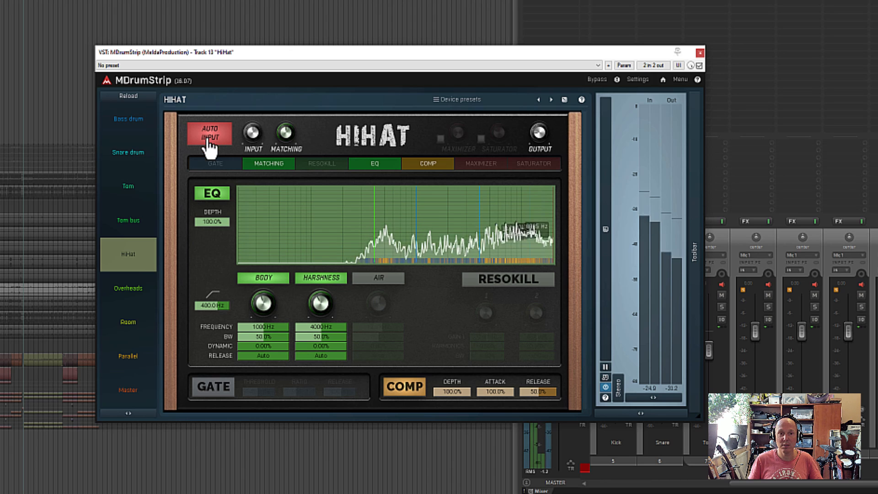
left_click(210, 137)
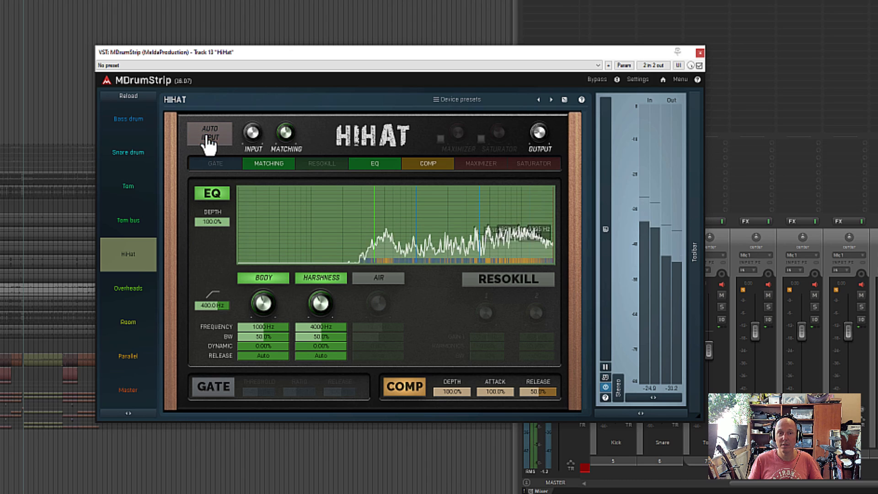
Load the Metal device preset for the HiHat and close the plugin.
left_click(466, 104)
left_click(420, 139)
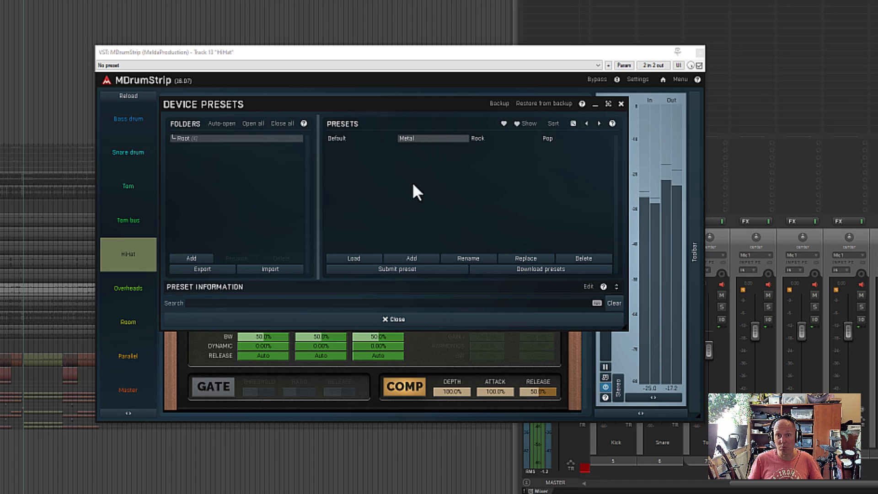
left_click(407, 322)
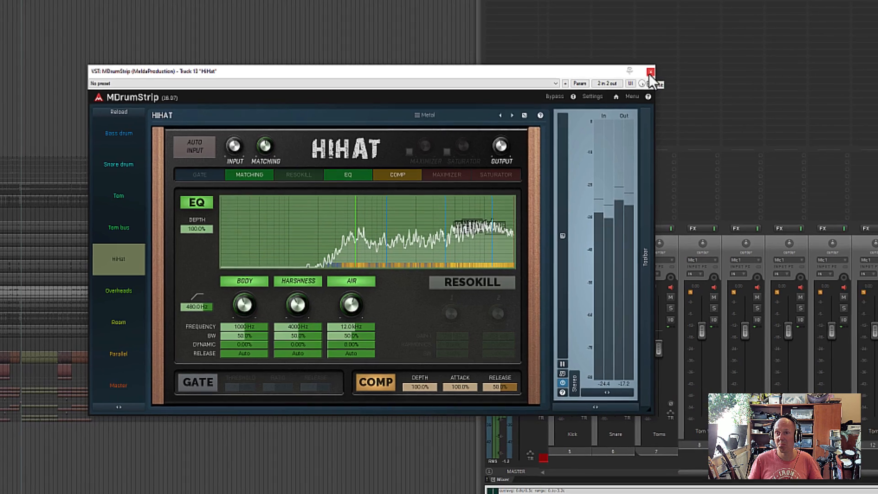
left_click(699, 53)
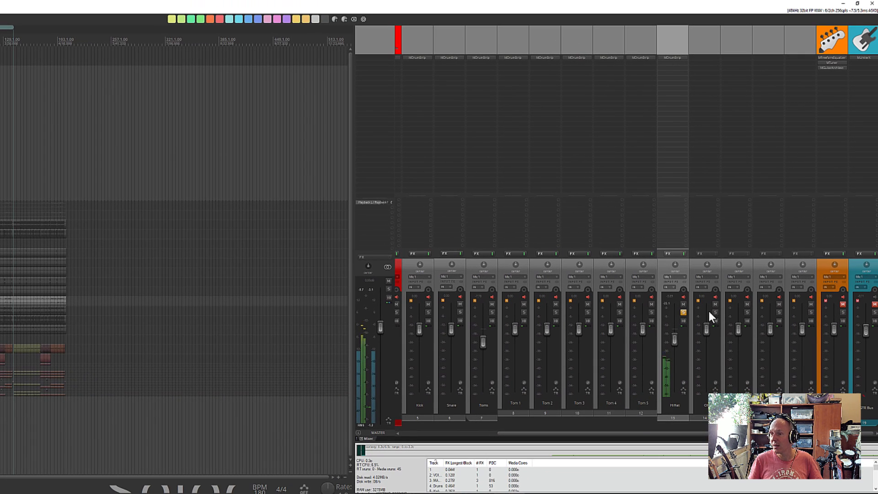
Solo the OH track instead of HiHat and loop a short section ending just before bar 81.
left_click(713, 312)
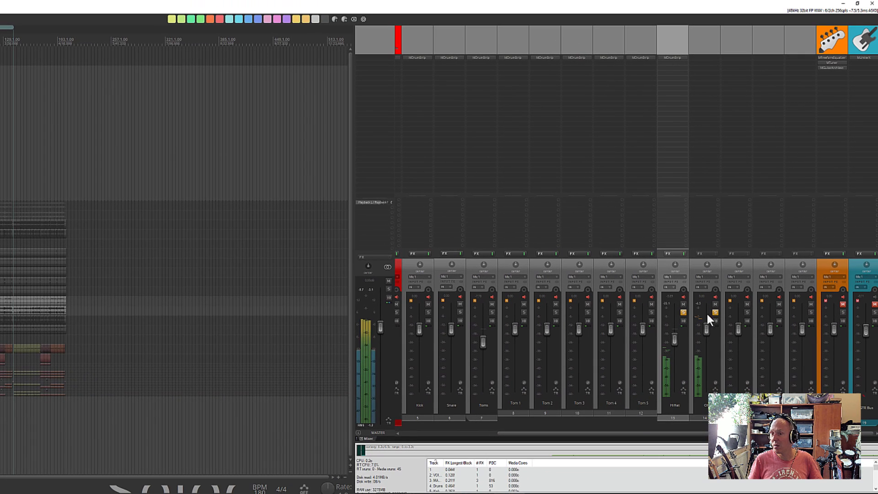
left_click(683, 312)
scroll(18, 147, "up", 5)
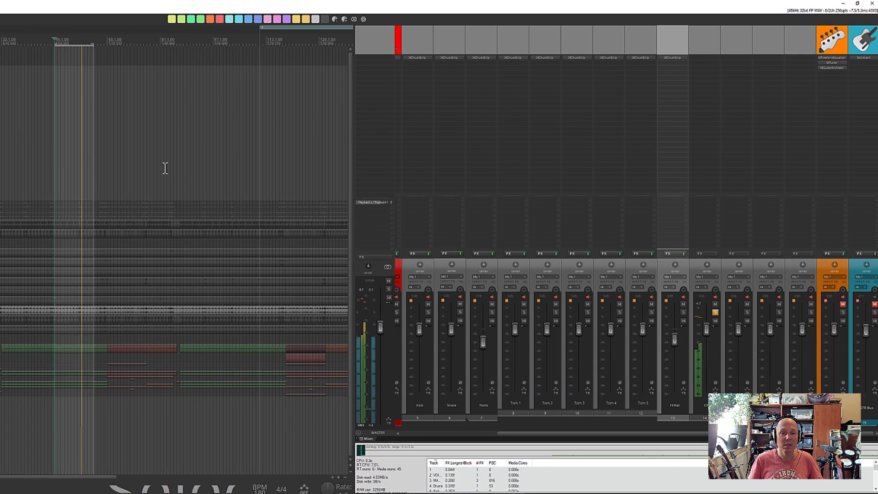
left_click_drag(140, 42, 163, 43)
left_click(141, 51)
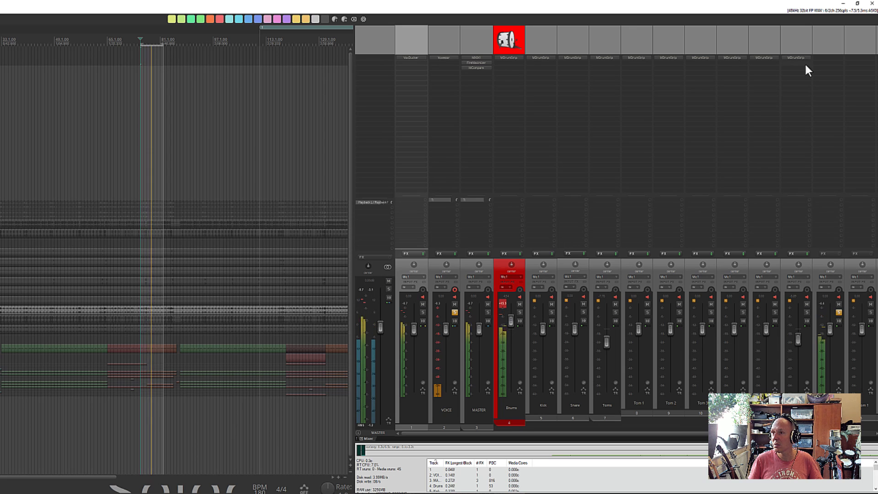
Copy MDrumStrip from HiHat to OH, switch the copy to the Overheads device, and load its Metal preset.
left_click_drag(791, 59, 826, 58)
left_click_drag(0, 23, 230, 143)
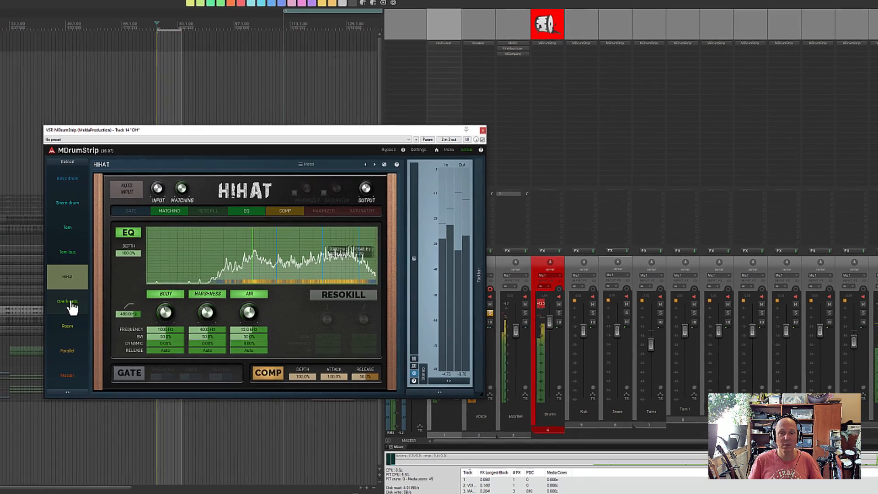
left_click(68, 303)
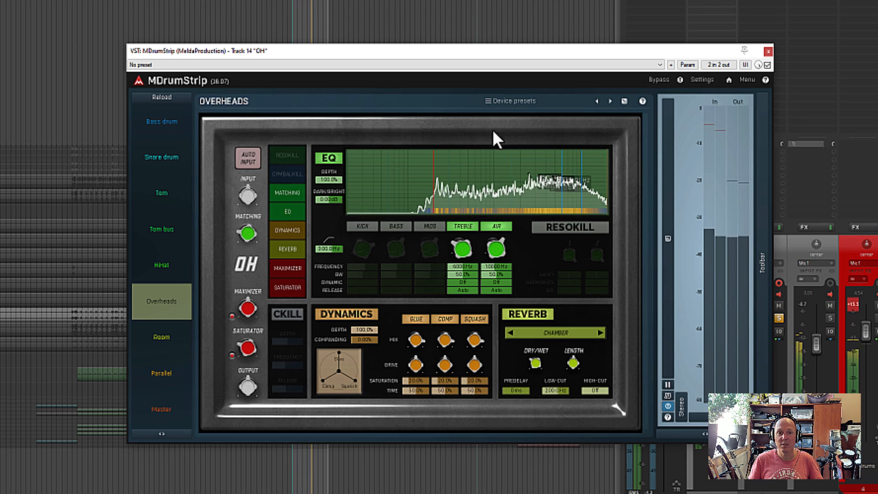
left_click(508, 101)
left_click(515, 141)
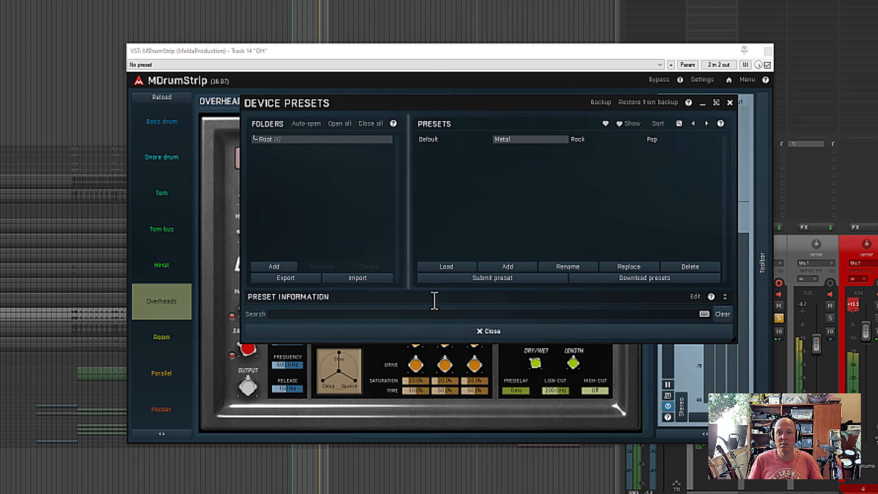
left_click(432, 333)
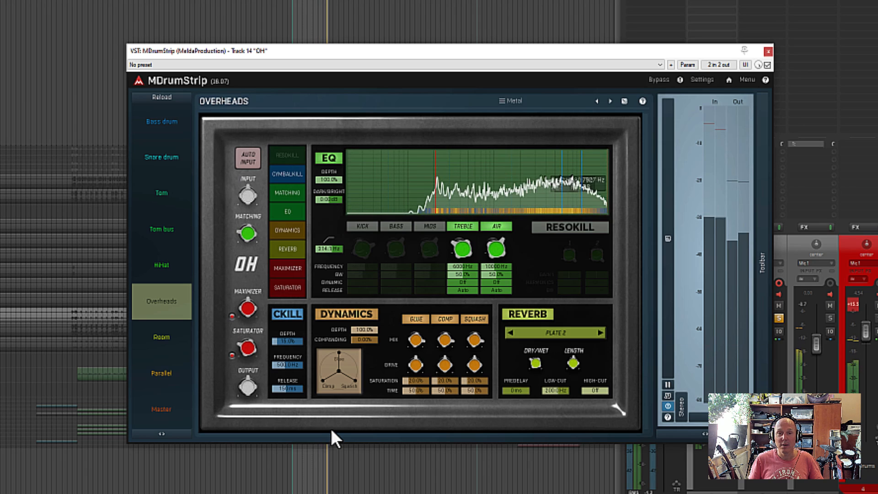
Compare the overheads with and without CymbalKill, audition it at 100% and at a reduced depth, and leave it switched off.
key("space")
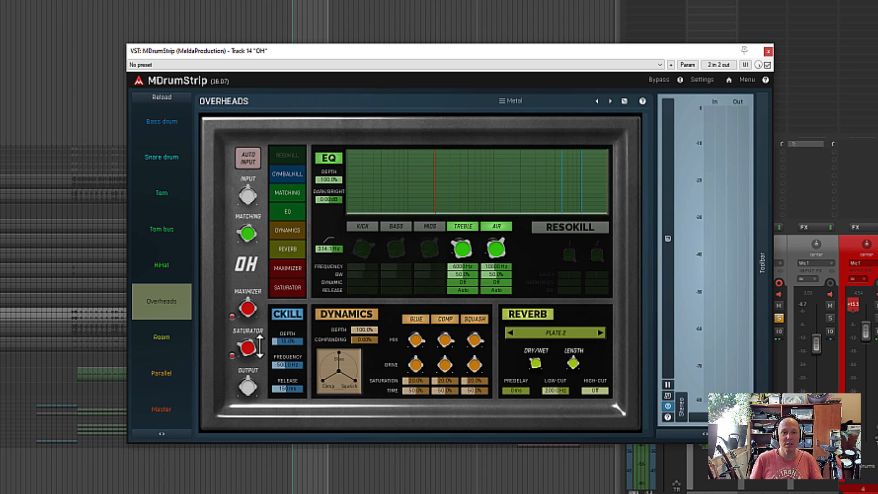
key("space")
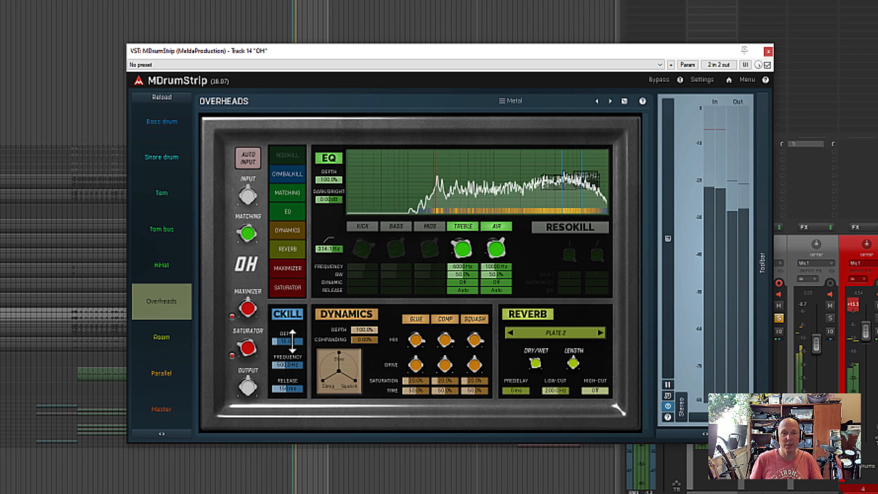
left_click(295, 315)
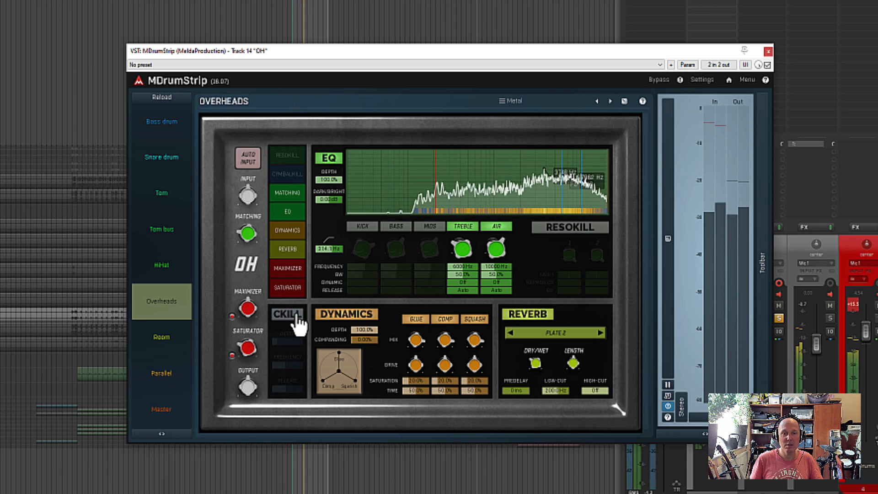
left_click(297, 316)
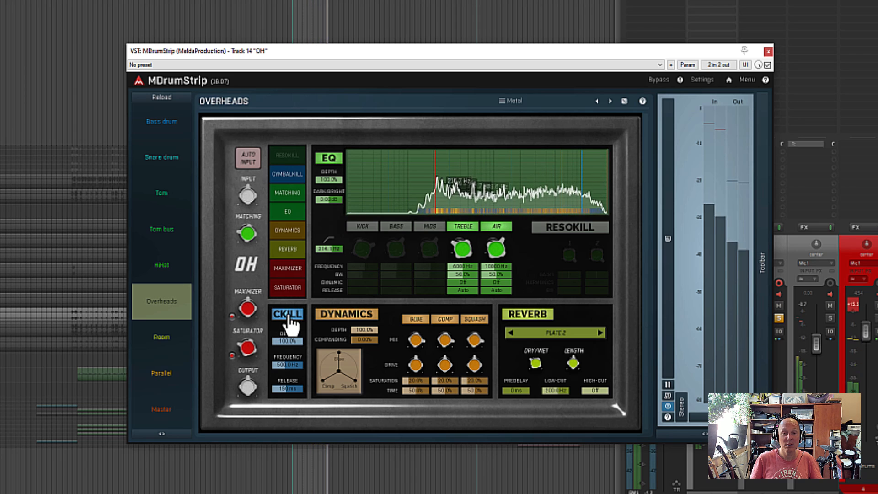
left_click_drag(285, 341, 286, 371)
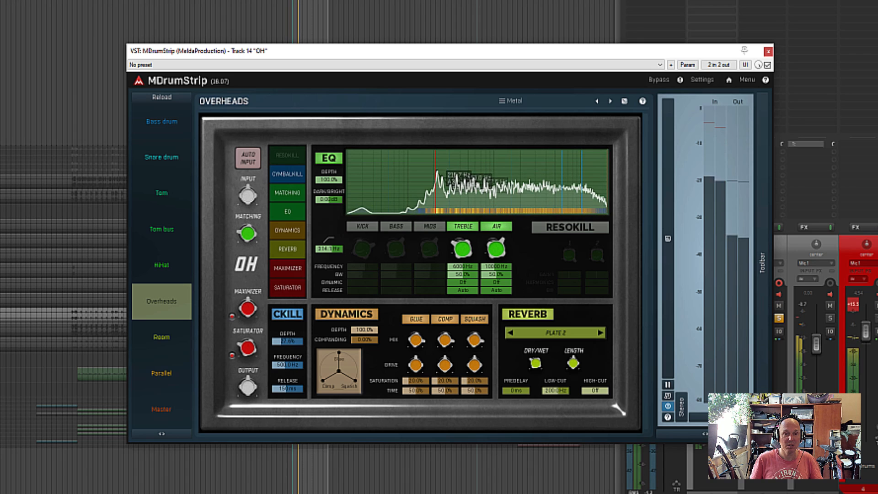
left_click(288, 318)
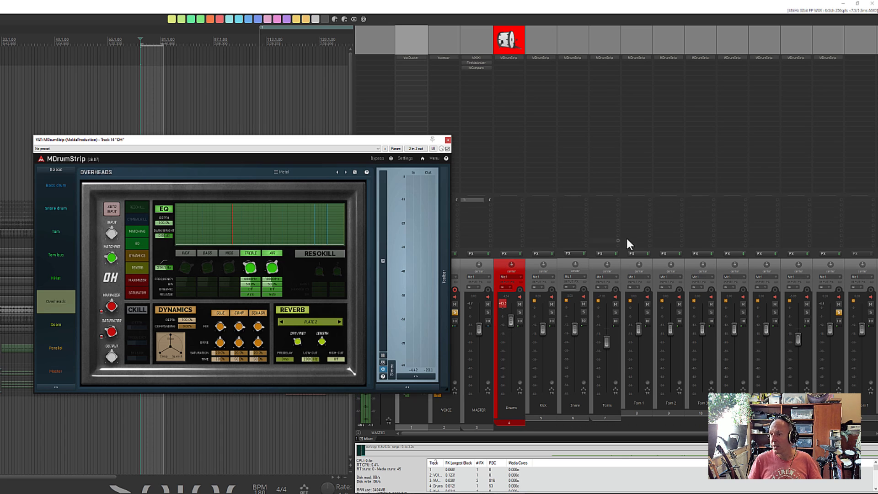
Solo the track directly after OH instead of OH, copy MDrumStrip onto it, and close the OH plugin.
left_click_drag(439, 432, 550, 435)
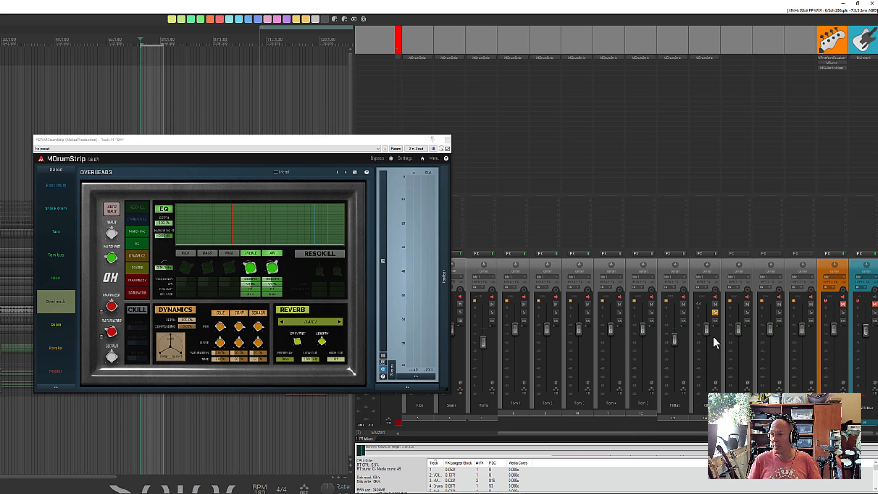
left_click(747, 312)
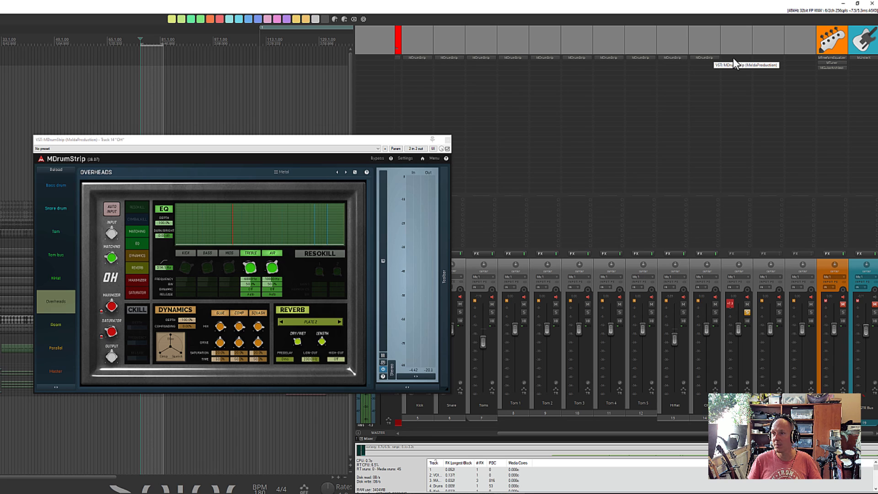
left_click(447, 139)
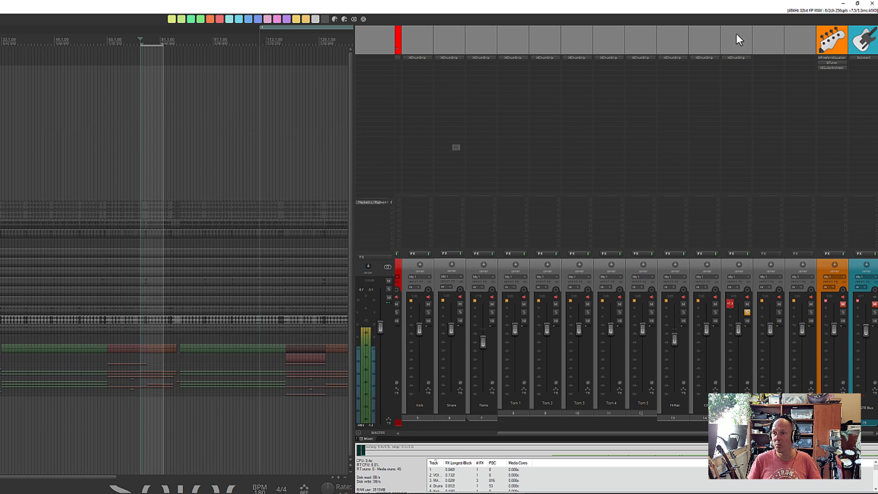
Switch MDrumStrip on Room 1 to the Room device, run Auto Input, load its Metal preset, and close the plugin.
left_click(736, 57)
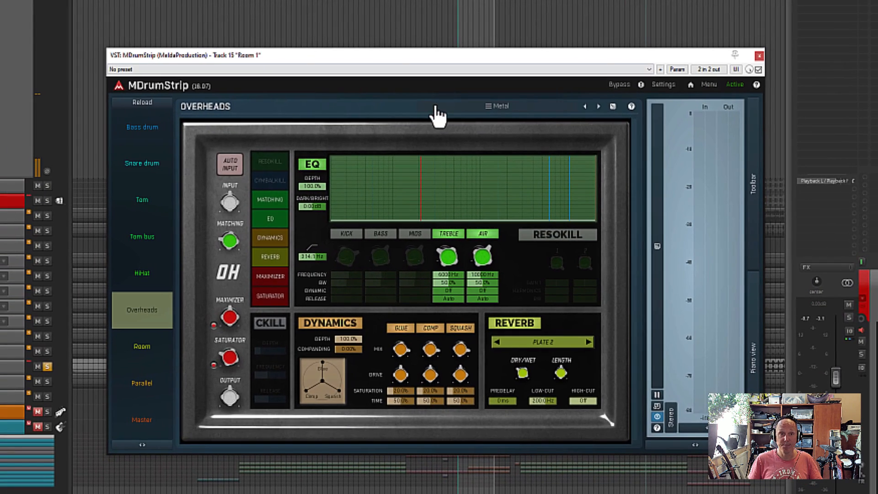
left_click(148, 361)
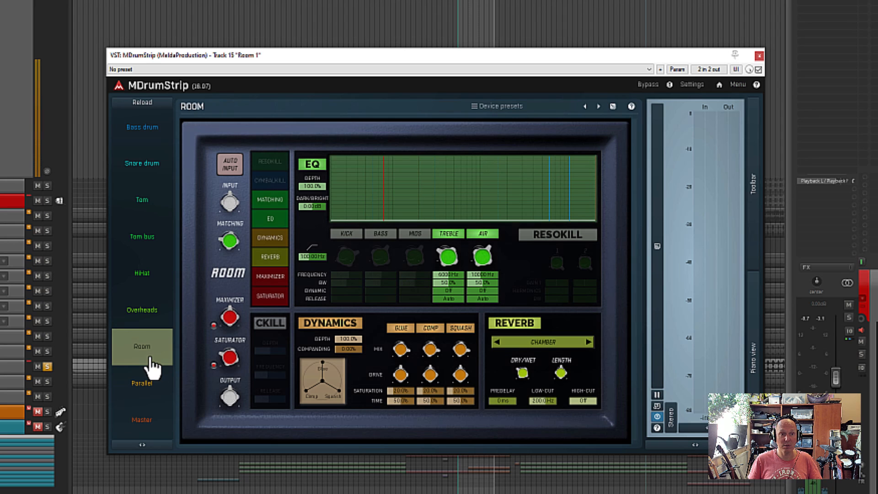
left_click(231, 165)
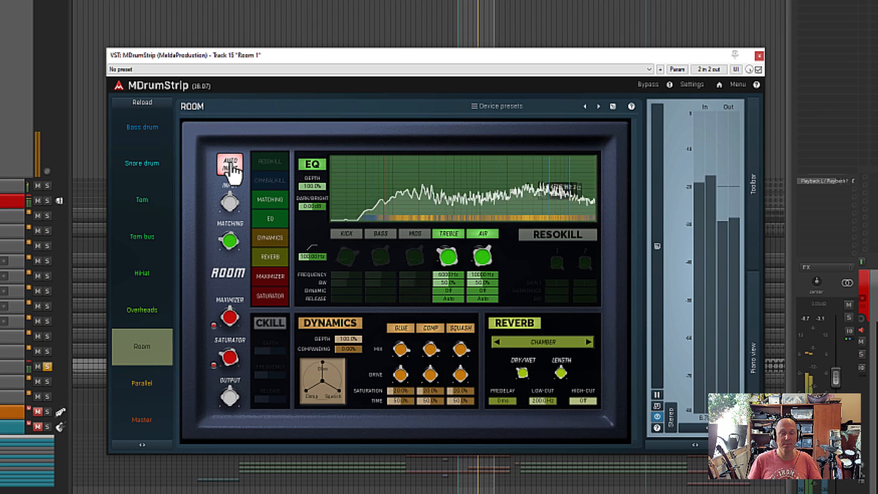
left_click(497, 106)
left_click(701, 172)
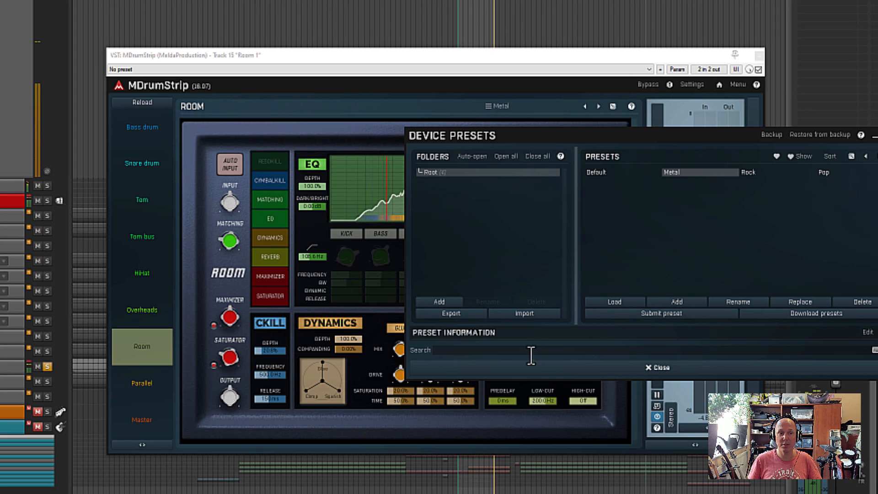
left_click(533, 369)
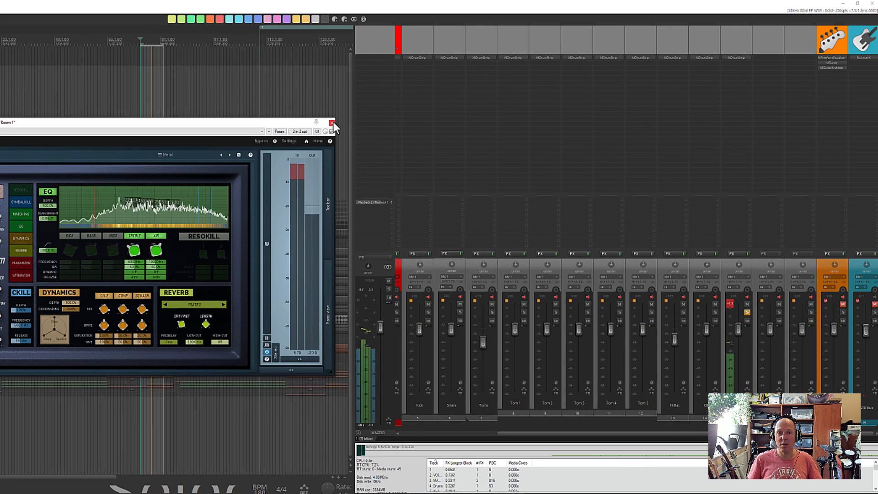
left_click(332, 123)
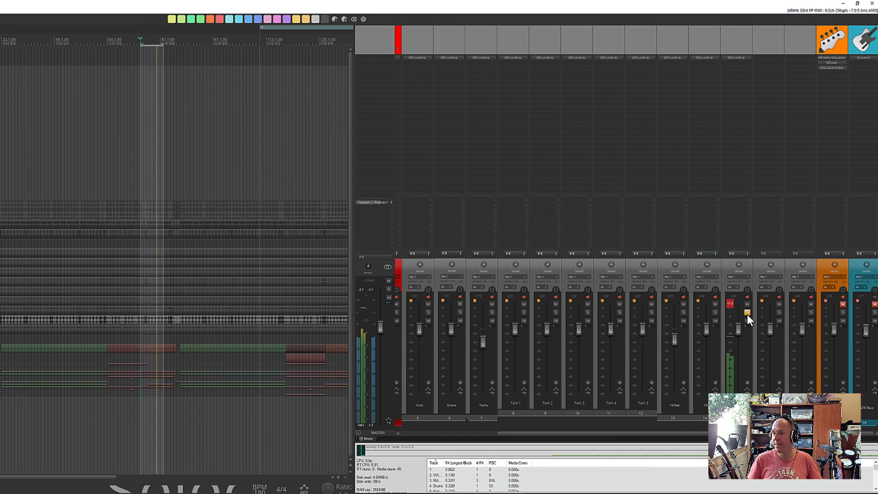
Solo Room 2 instead of Room 1, copy MDrumStrip from Room 1 onto it, and run Auto Input on the copy.
left_click(779, 312)
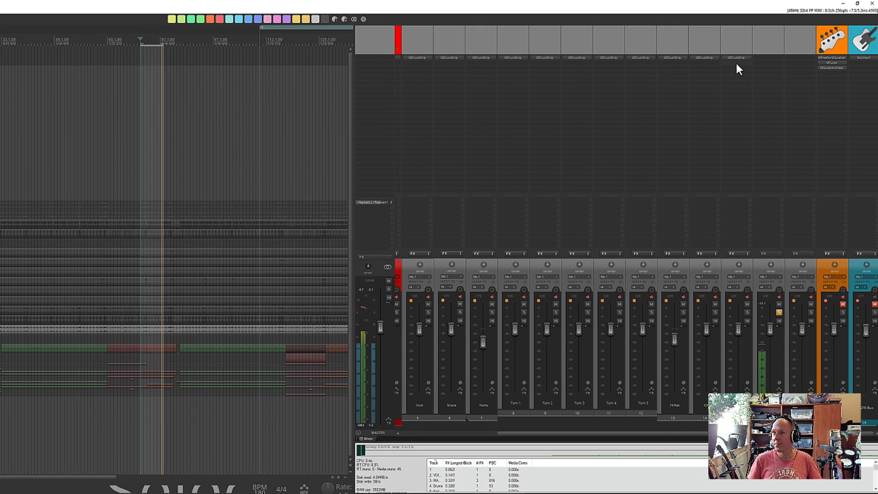
left_click_drag(766, 59, 768, 58)
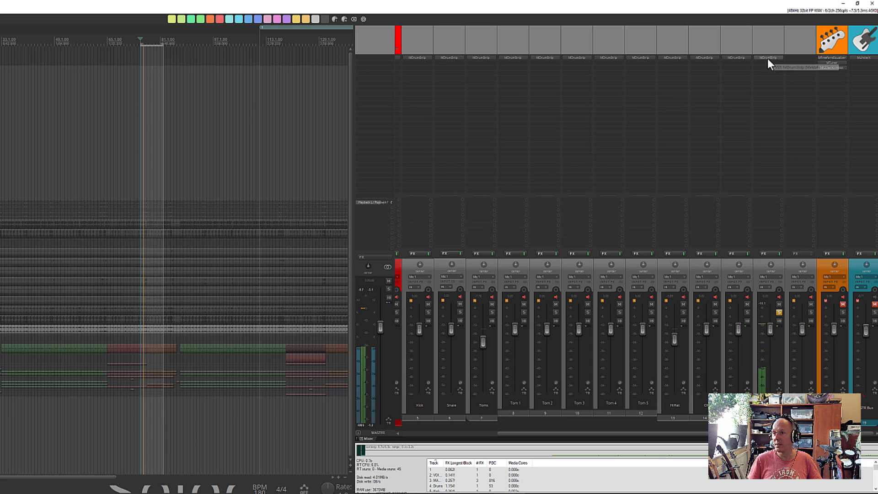
left_click_drag(1, 22, 234, 174)
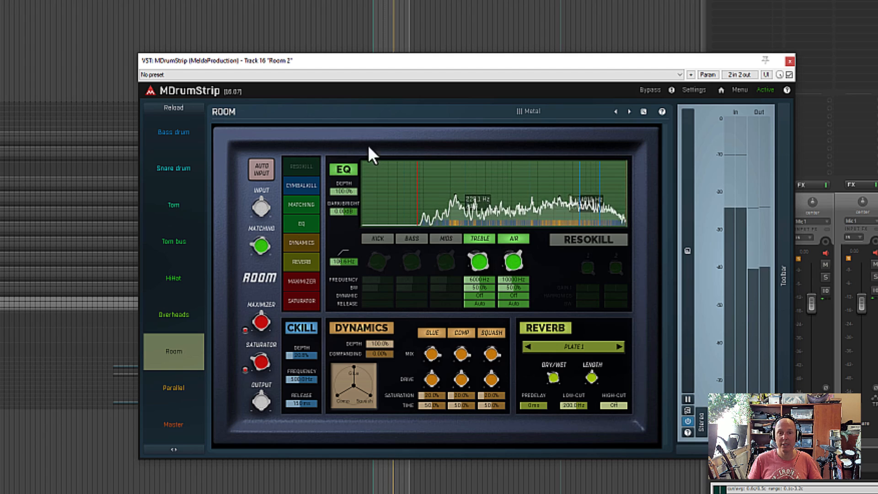
left_click(261, 170)
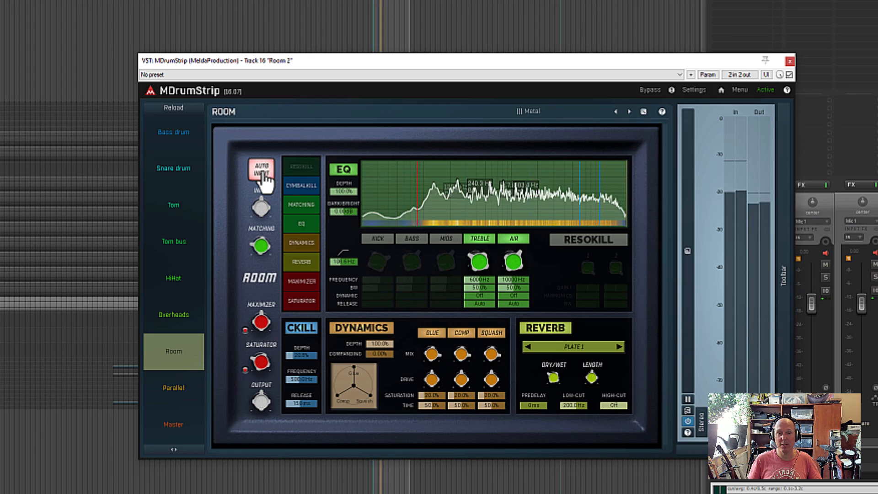
left_click(265, 176)
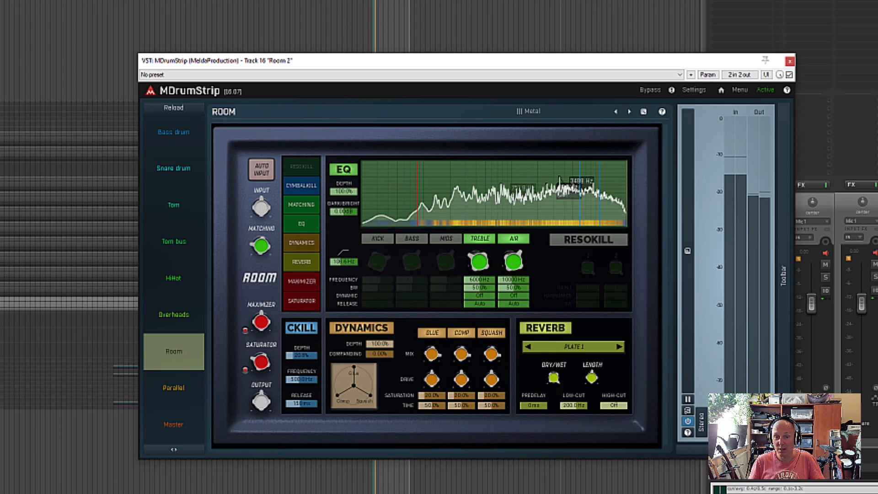
Change the Room 2 reverb type to Hall 2 and close the plugin.
left_click(579, 344)
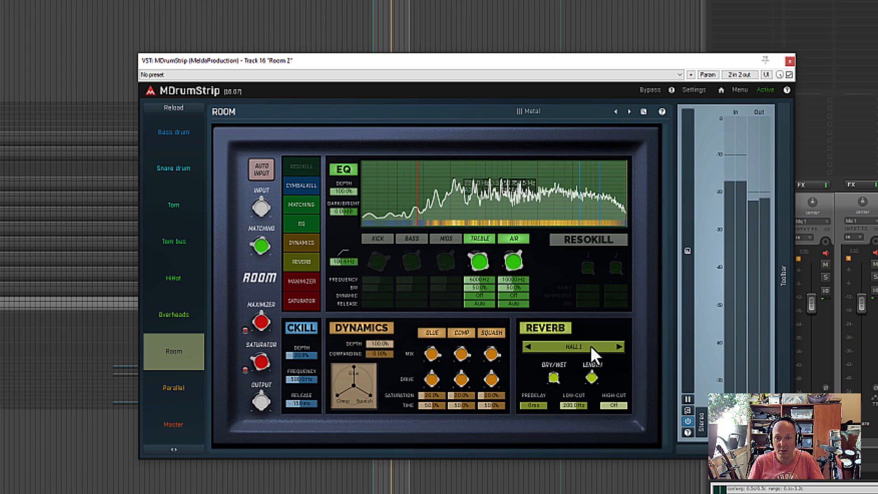
left_click(591, 345)
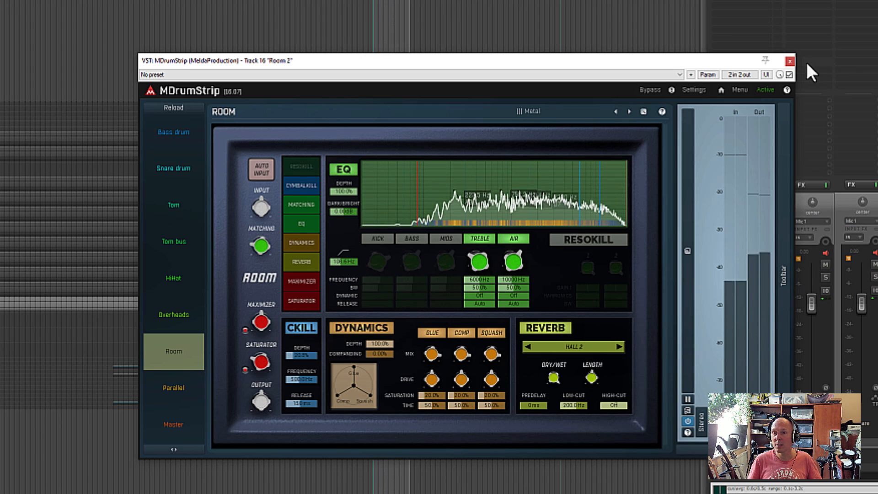
left_click(790, 61)
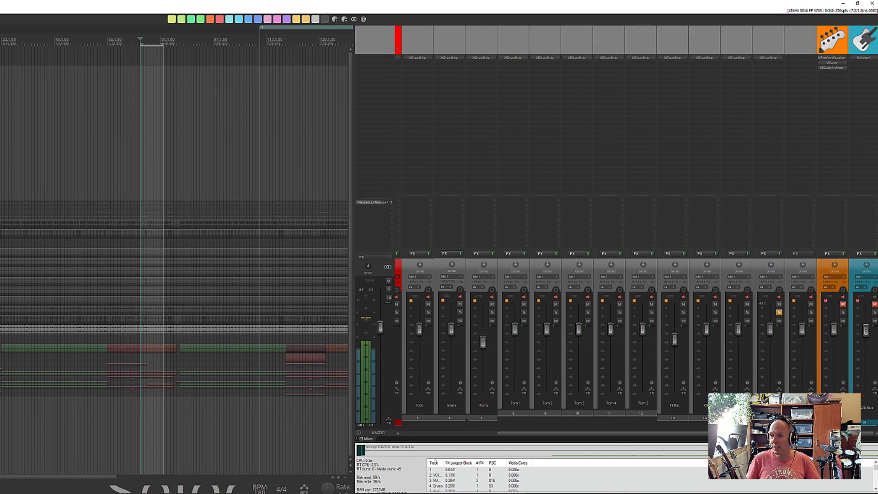
Solo the Drums bus instead of Room 2, play the loop, and pull the Room 2 fader all the way down.
left_click_drag(626, 437, 583, 447)
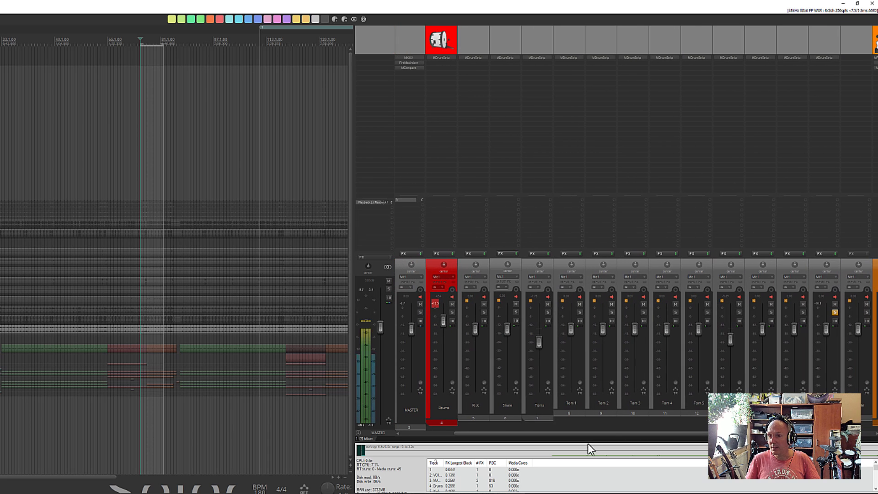
left_click(450, 313)
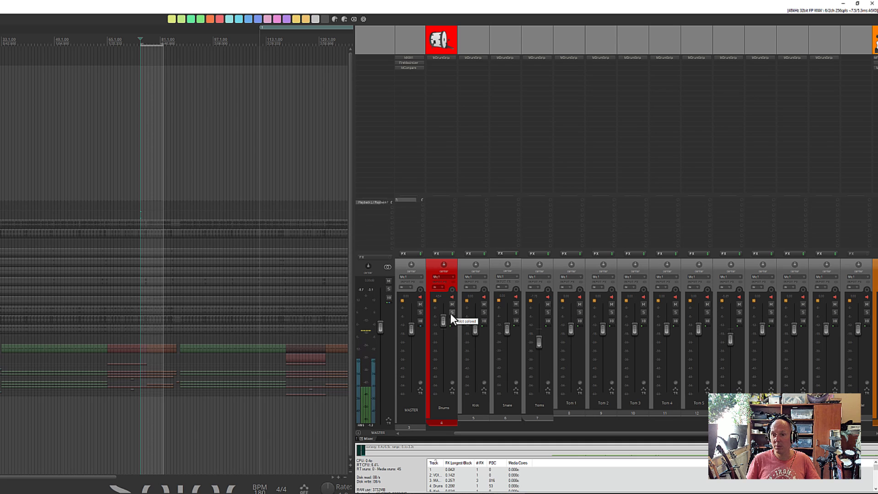
key("space")
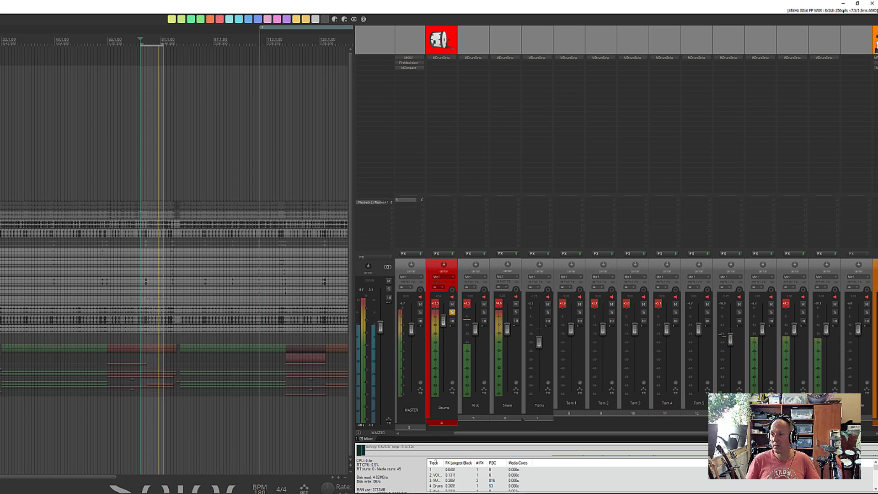
left_click_drag(827, 326, 826, 385)
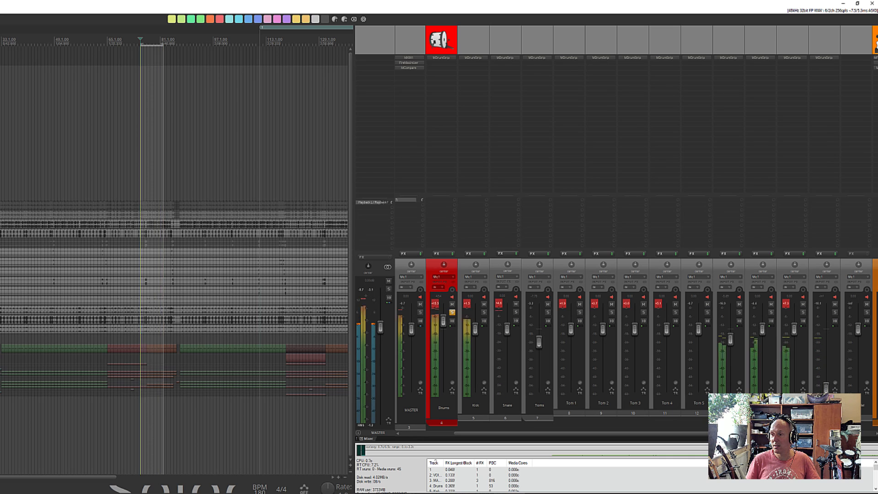
key("space")
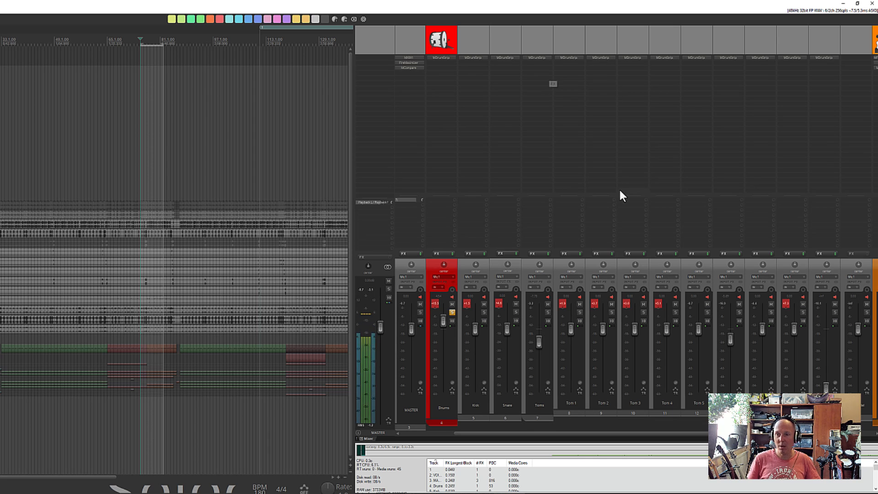
Return the Toms fader to 0 dB and loop the tom fill from 84.3 to 85.3 with playback running.
left_click_drag(538, 344, 541, 328)
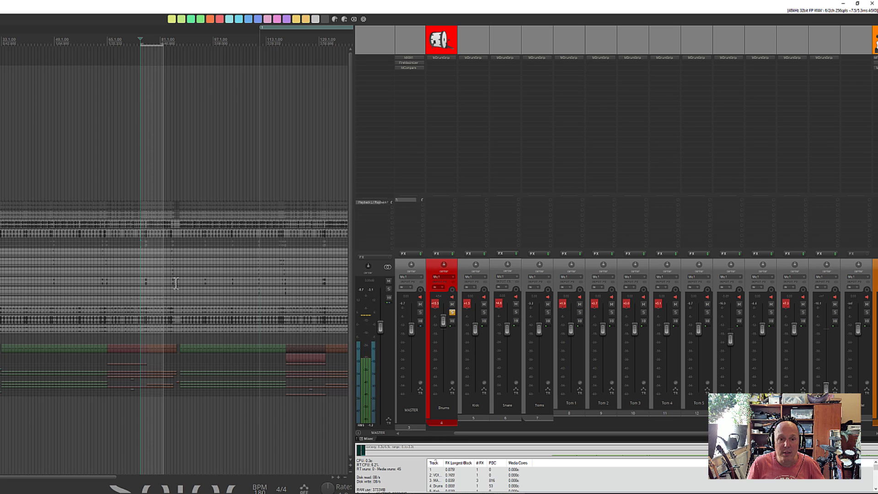
scroll(160, 282, "up", 5)
scroll(177, 290, "down", 3)
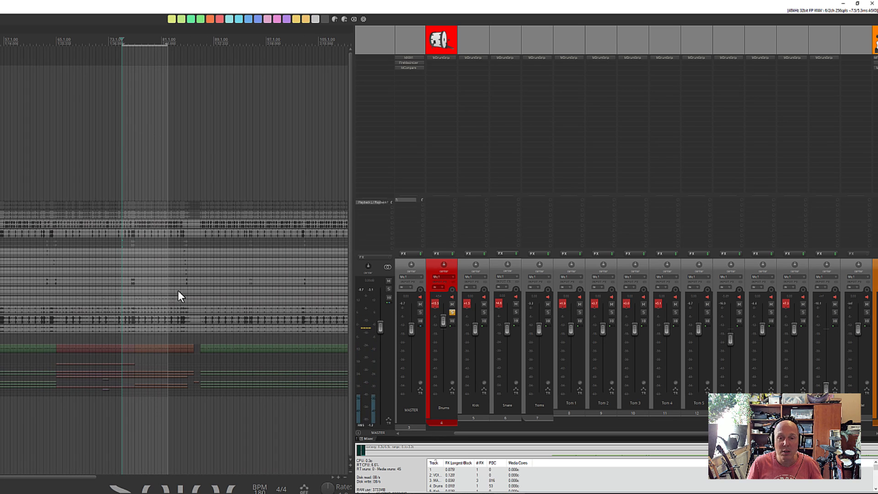
left_click_drag(185, 43, 190, 42)
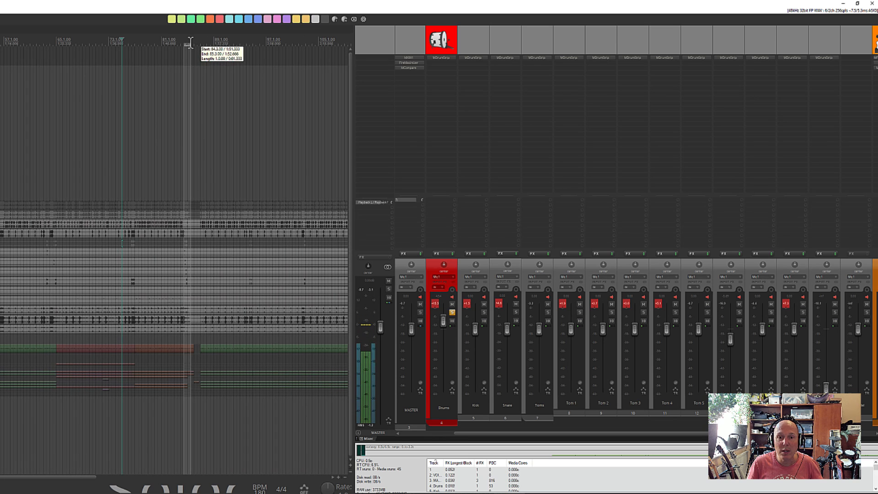
key("space")
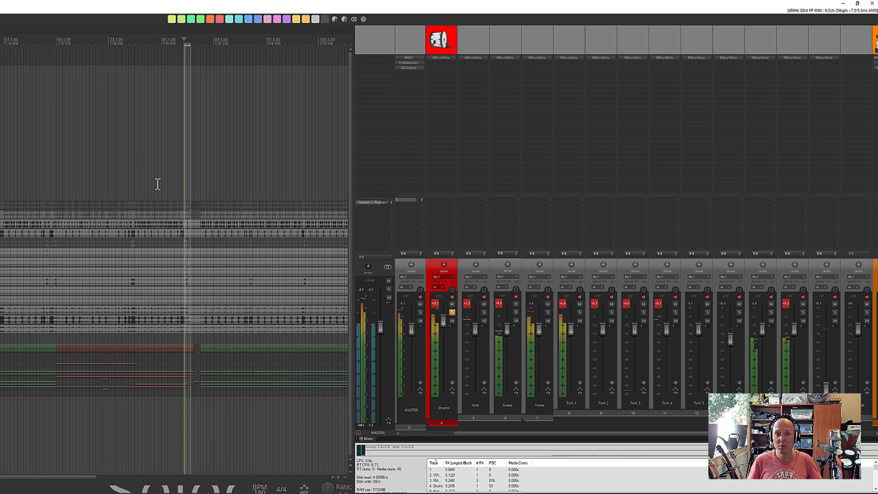
Widen the loop around the tom fill by starting it earlier, and lower the Toms fader to about -1.7 dB.
left_click_drag(174, 40, 191, 40)
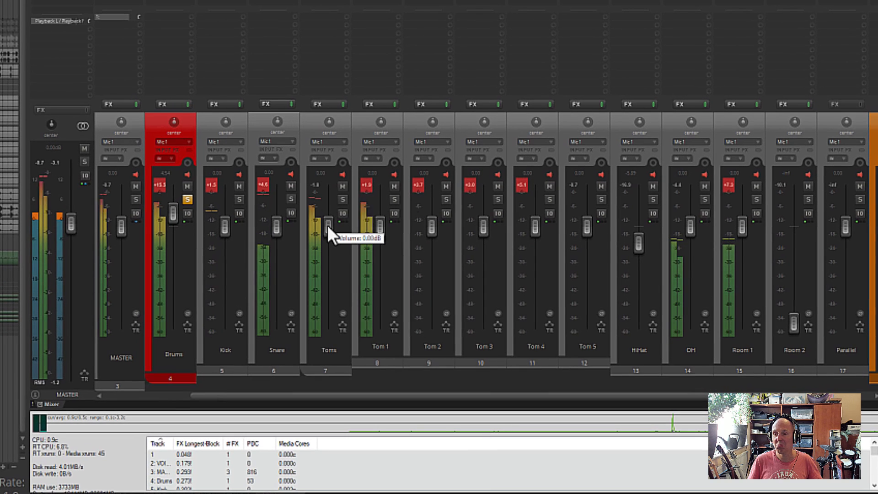
left_click_drag(328, 225, 330, 234)
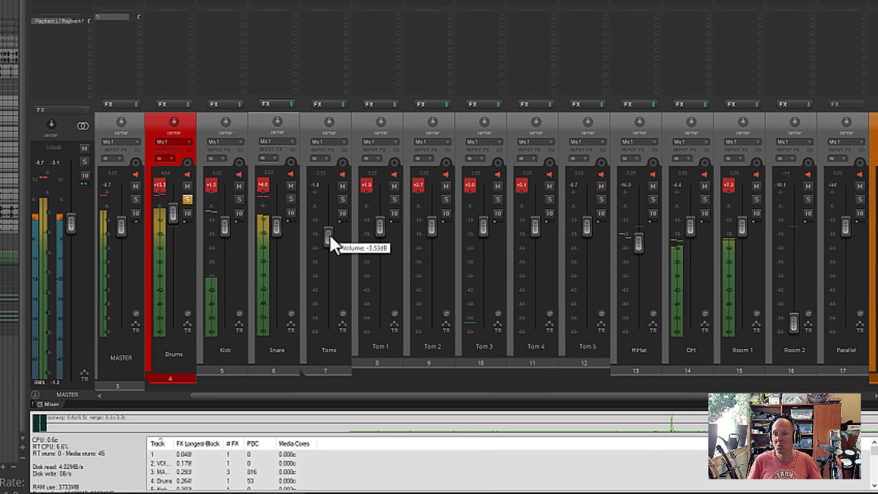
left_click_drag(330, 237, 328, 232)
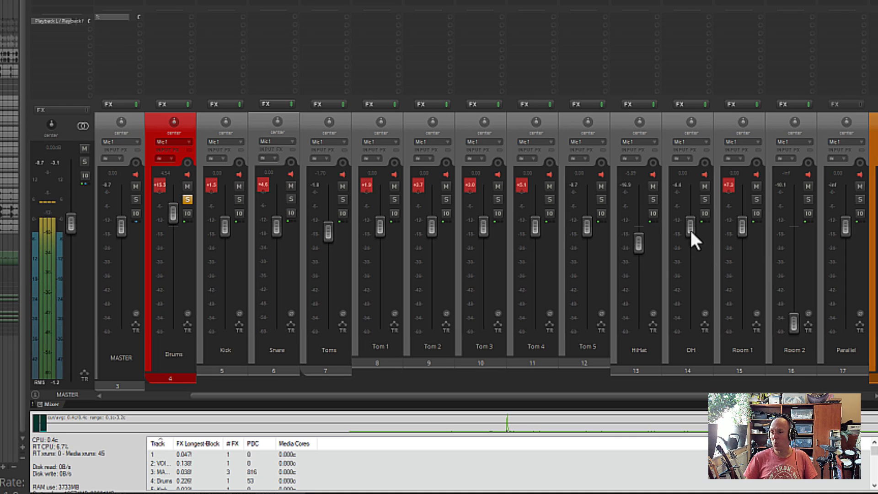
Pull the OH and Room 1 faders fully down, audition OH up to about +8 dB, and reset OH to 0 dB.
left_click_drag(691, 221, 747, 352)
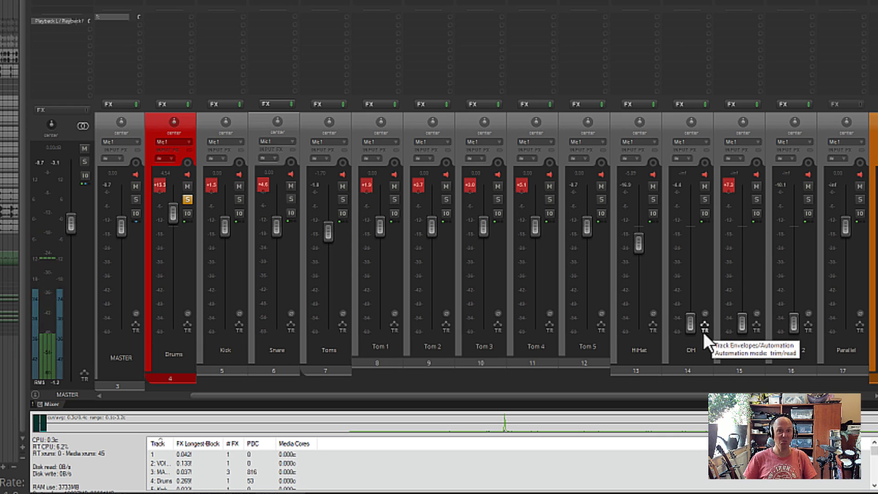
left_click_drag(689, 328, 689, 206)
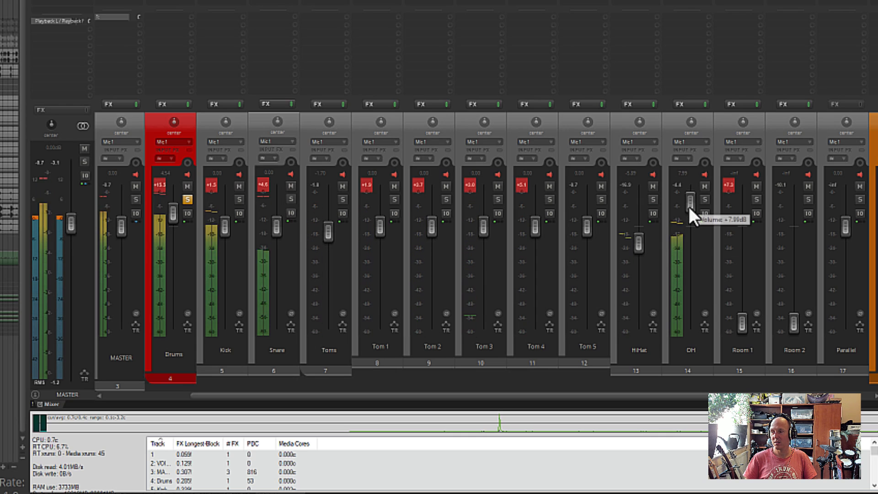
double_click(688, 206)
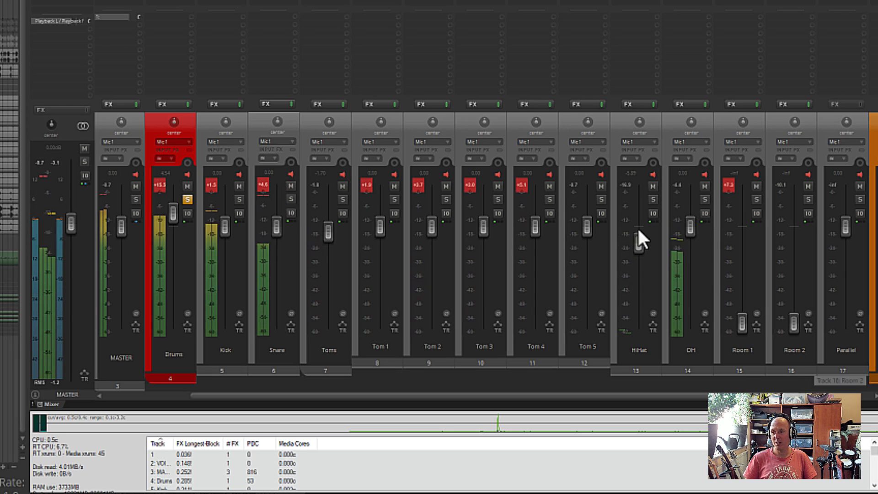
mouse_move(690, 231)
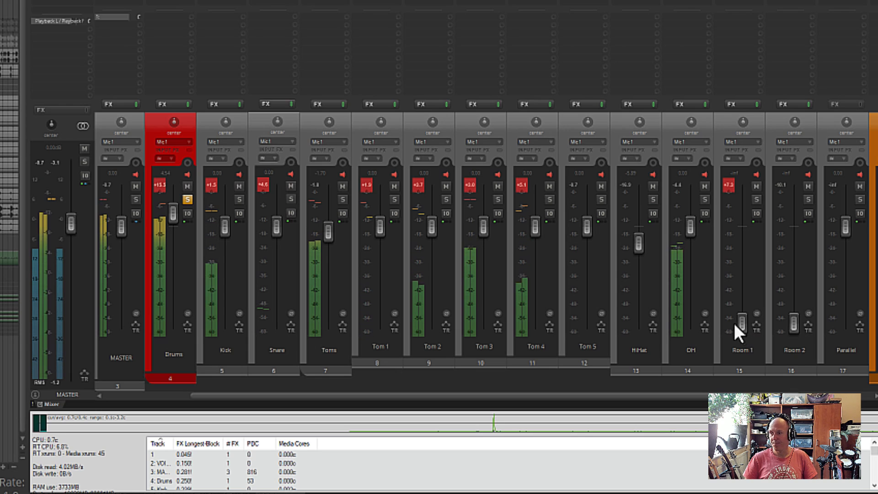
Blend Room 1 back into the drum mix with its fader at about -3.6 dB.
left_click_drag(745, 330, 742, 235)
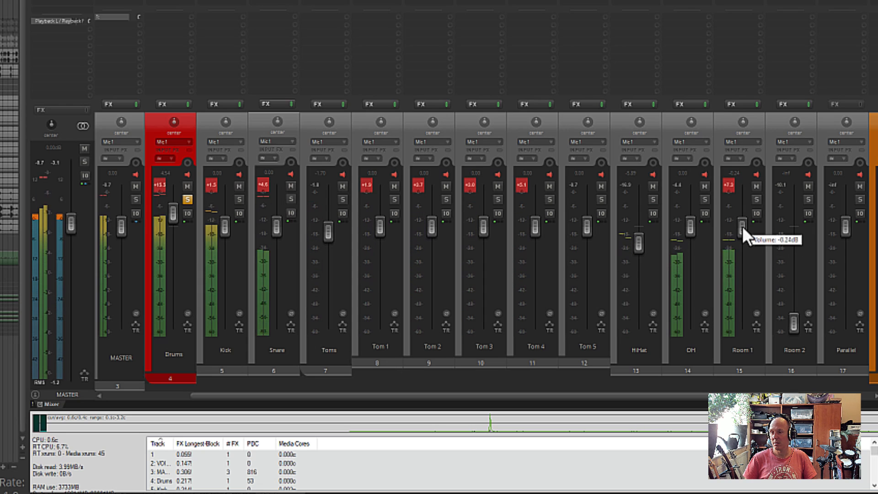
left_click_drag(742, 226, 745, 235)
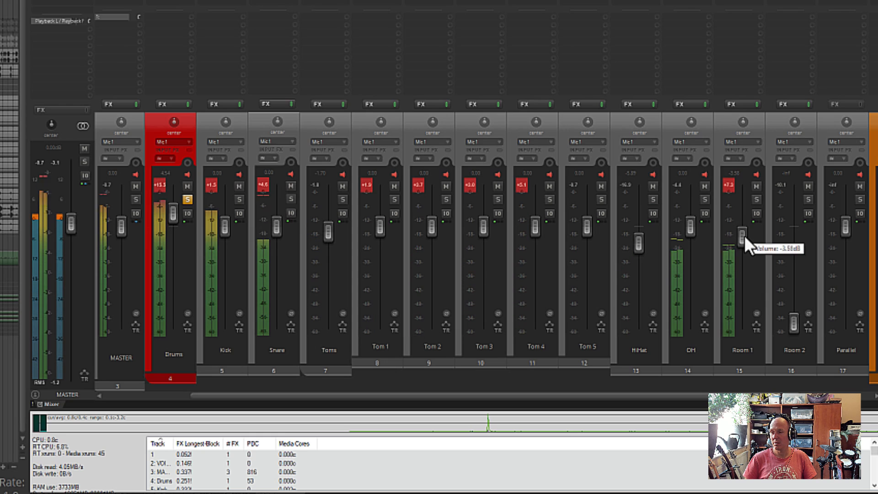
mouse_move(737, 241)
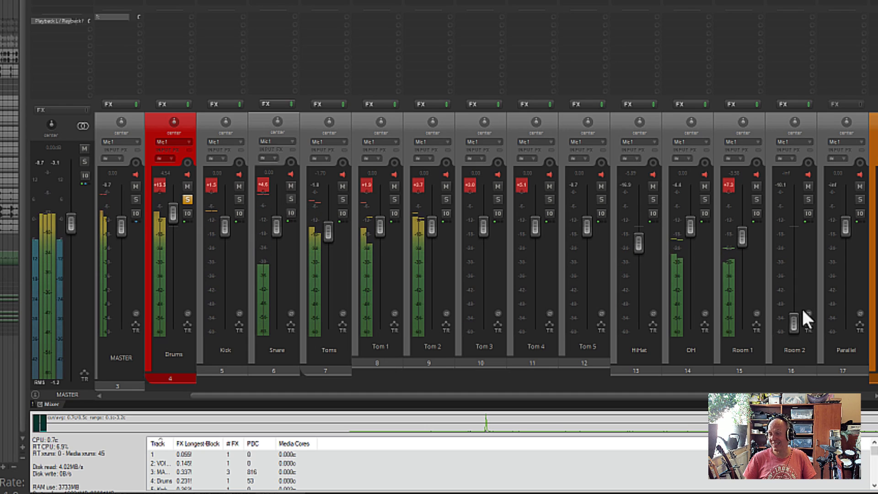
Raise the Room 2 fader to about -17.7 dB and mute the track to compare the mix without it.
mouse_move(794, 323)
left_click_drag(793, 321, 796, 267)
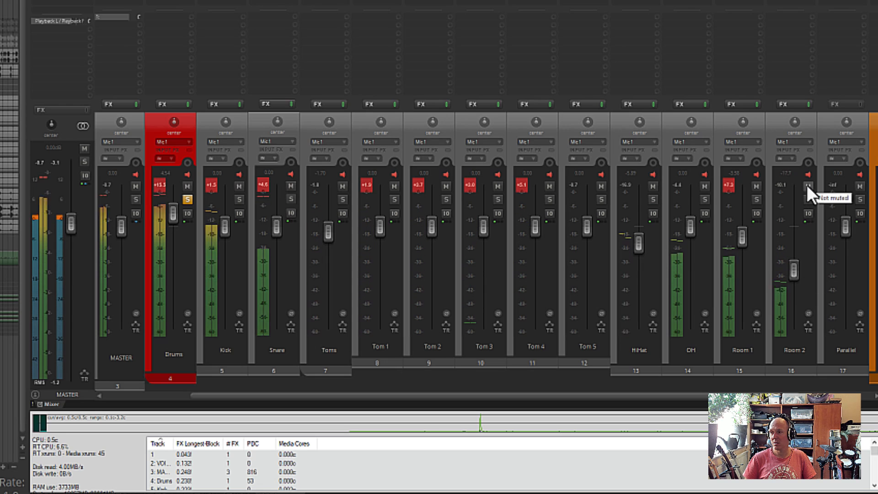
left_click(807, 185)
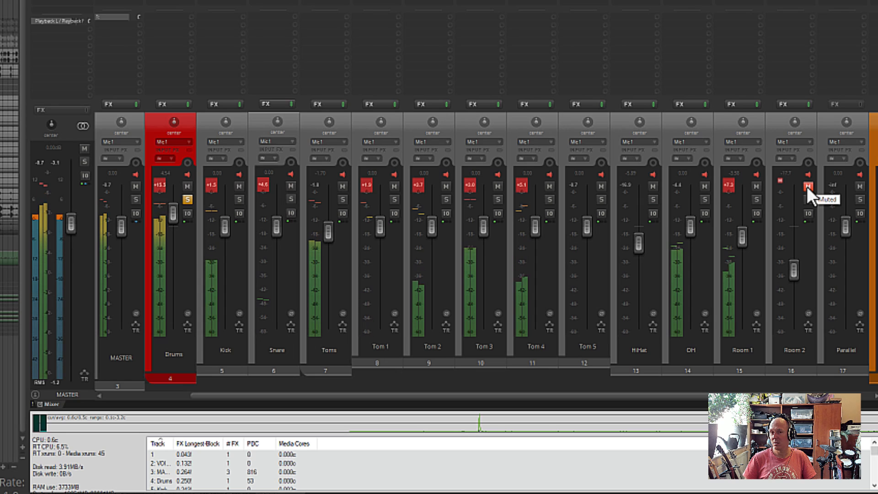
Bring Room 2 back into the mix, raise its fader to about -12.2 dB, and compare it muted and unmuted.
left_click(808, 186)
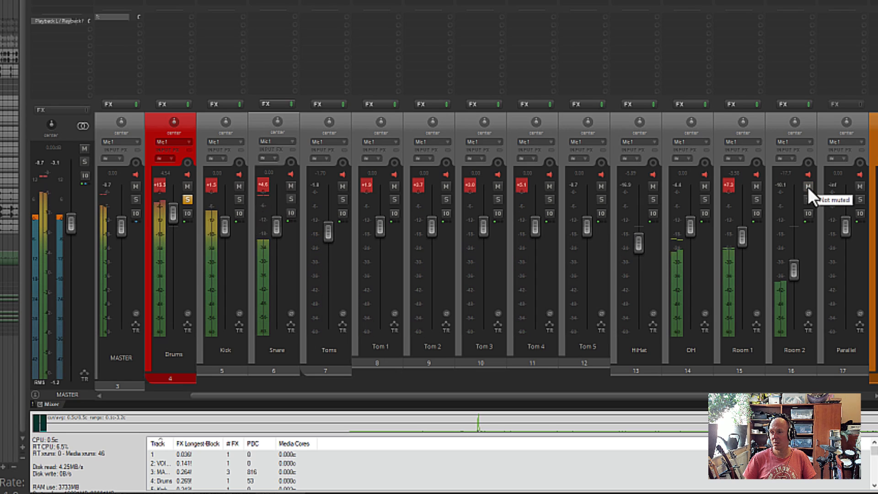
left_click_drag(792, 269, 791, 255)
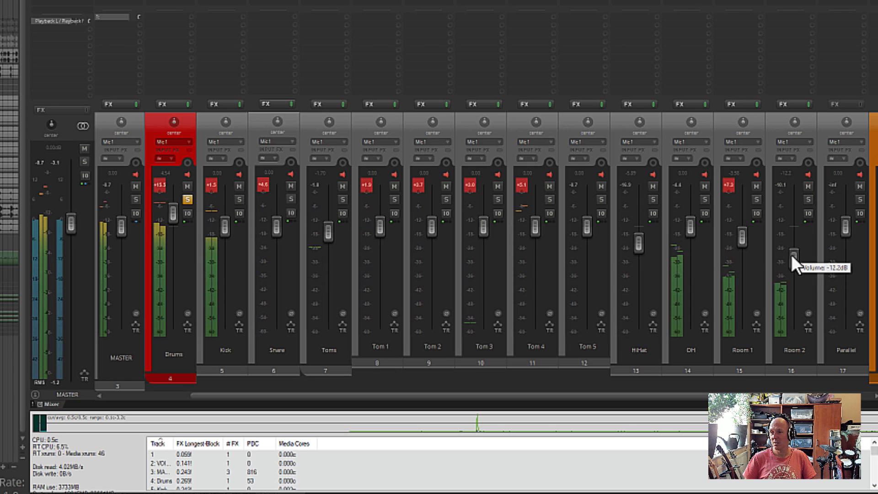
left_click(808, 186)
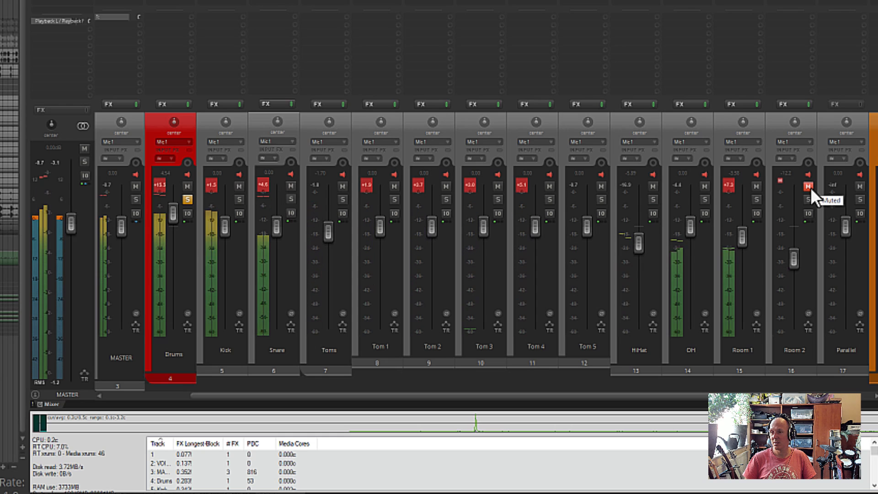
left_click(809, 187)
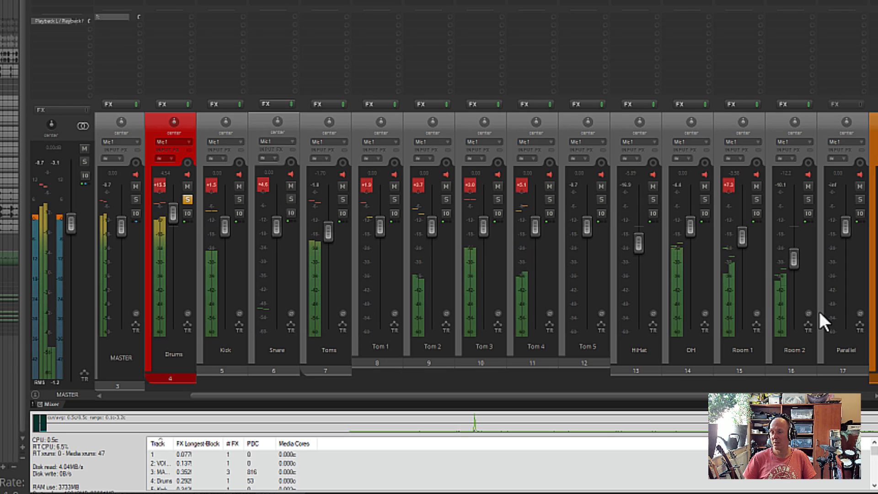
mouse_move(797, 255)
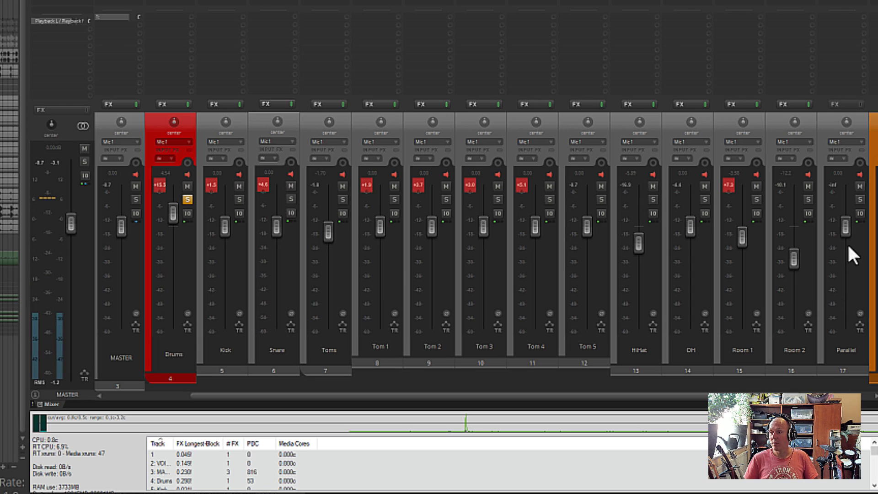
Insert MDrumStrip on the Parallel track, switch it to the Parallel device, and close the plug-in window.
mouse_move(844, 232)
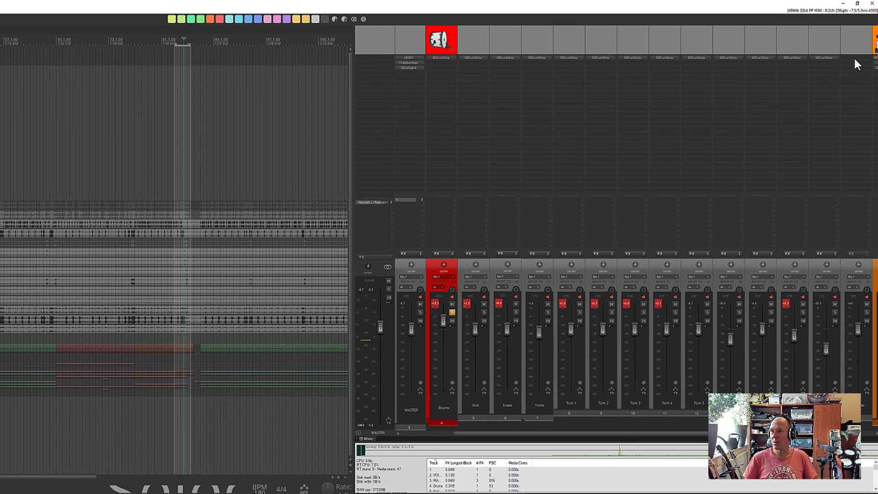
left_click(853, 58)
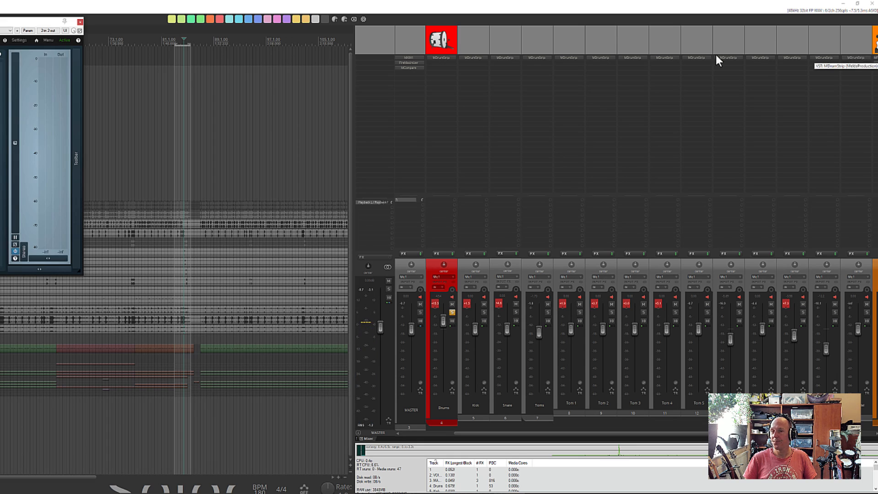
left_click_drag(1, 22, 277, 130)
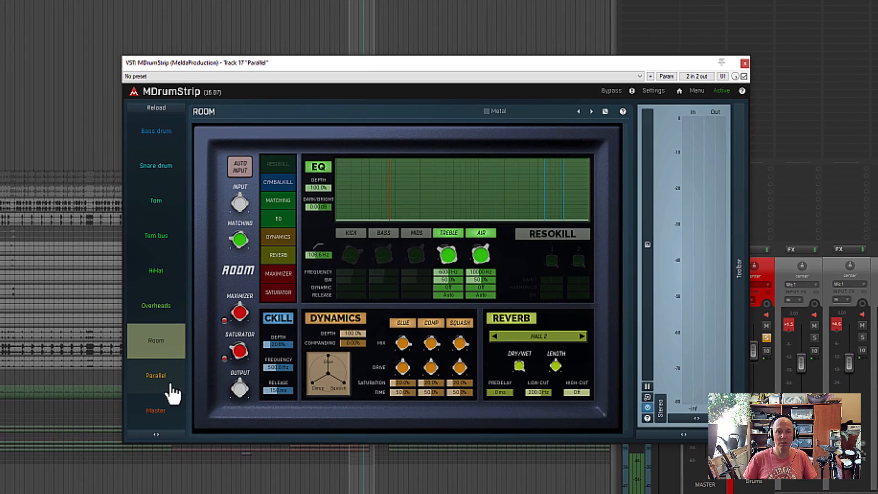
left_click(157, 376)
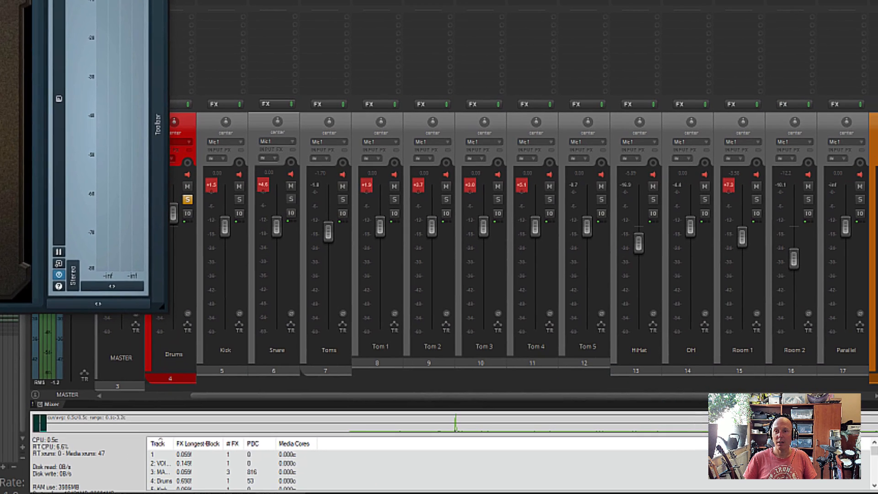
left_click(745, 64)
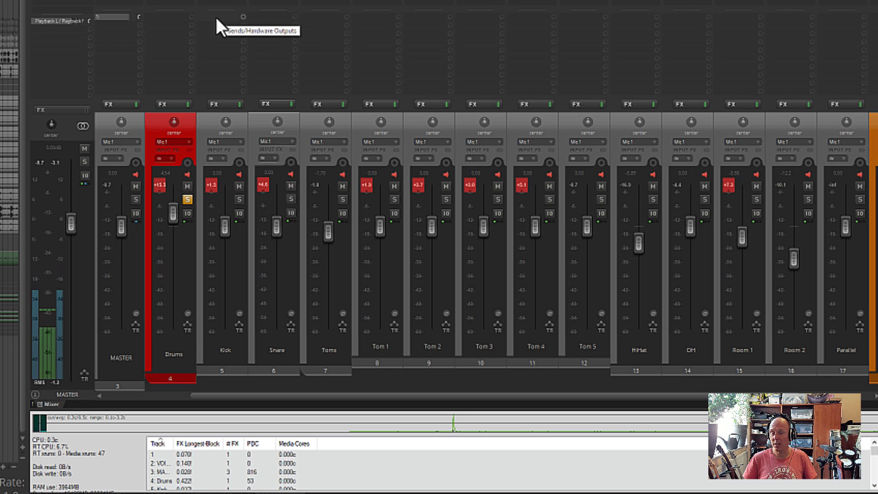
Route sends from Kick, Snare and Toms to the Parallel track, and lower the level of the Toms send.
scroll(216, 17, "right", 1)
left_click_drag(231, 18, 814, 18)
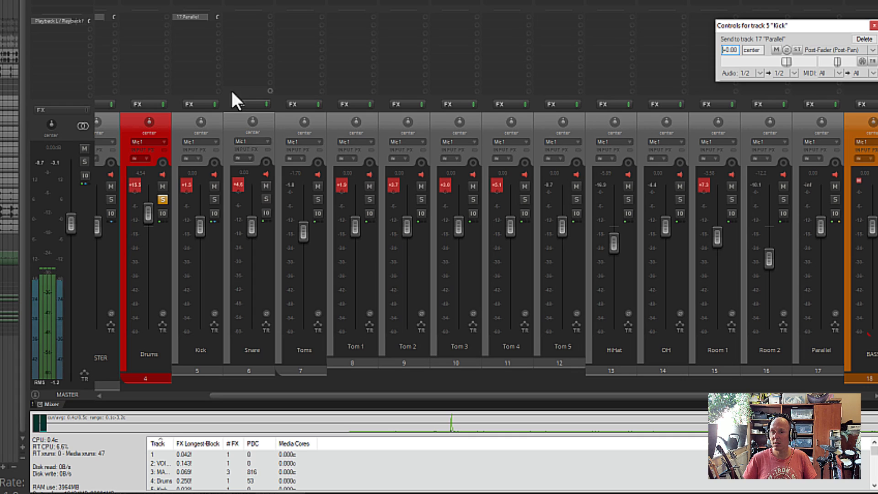
key("Escape")
left_click_drag(243, 17, 808, 20)
key("Escape")
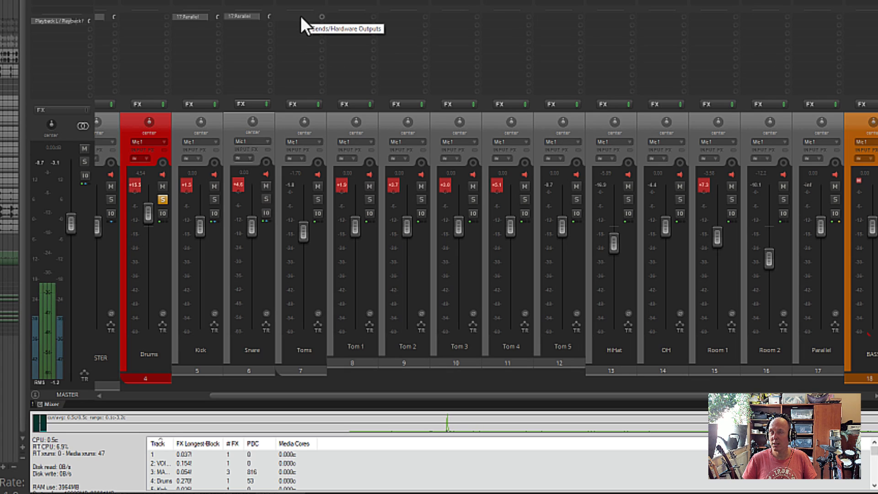
left_click_drag(301, 16, 819, 21)
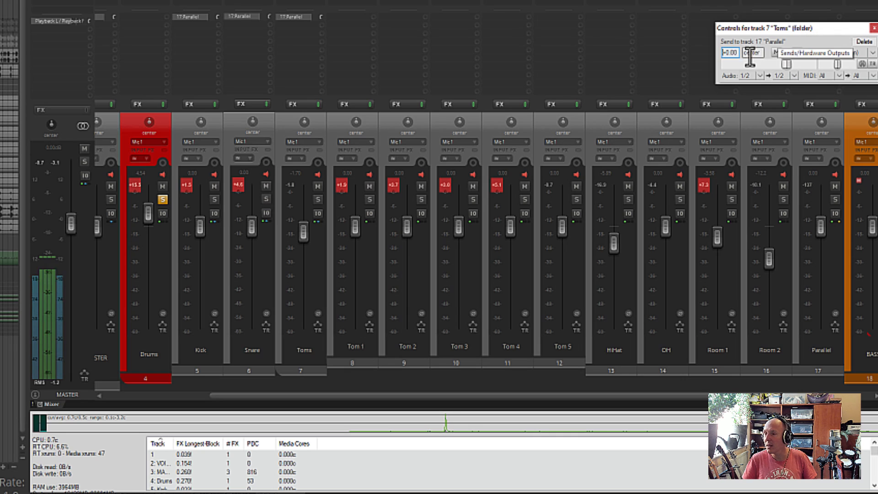
mouse_move(785, 66)
left_mouse_down()
mouse_move(768, 63)
mouse_move(777, 65)
left_mouse_up()
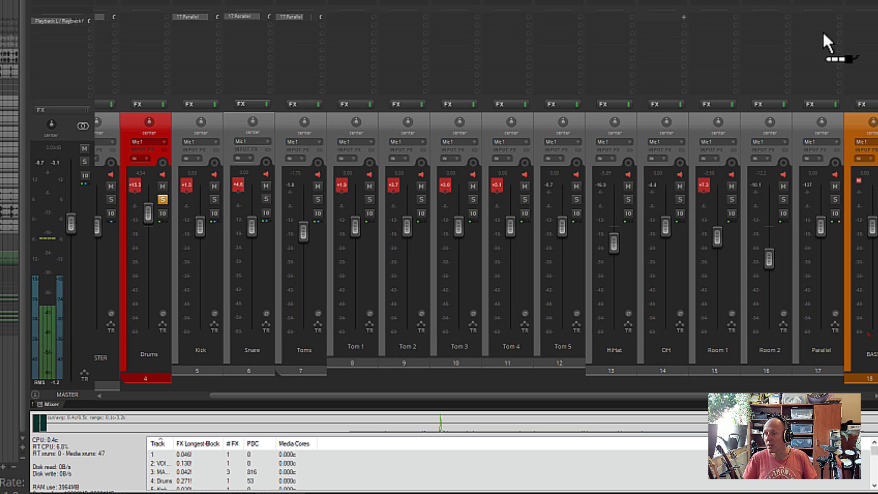
Route sends from OH, Room 1 and Room 2 to the Parallel track, with the Room 2 send at about -6 dB.
left_click_drag(822, 31, 822, 32)
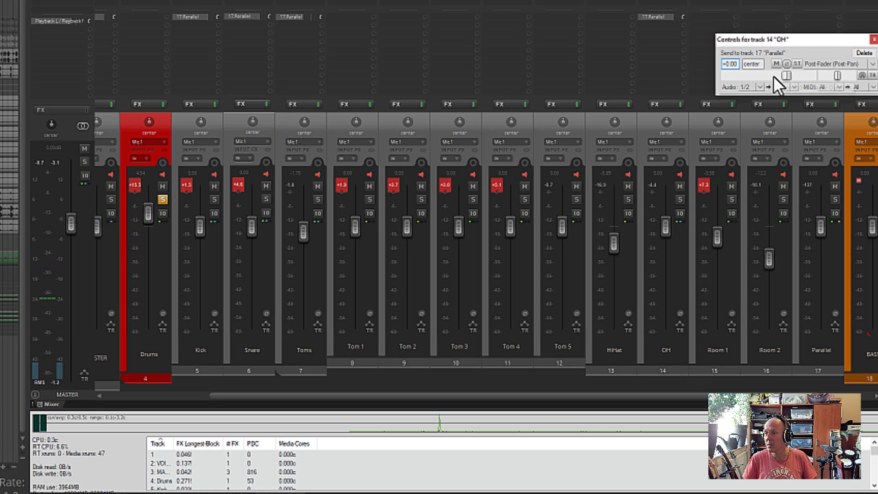
left_click_drag(713, 14, 815, 29)
left_click_drag(761, 20, 813, 30)
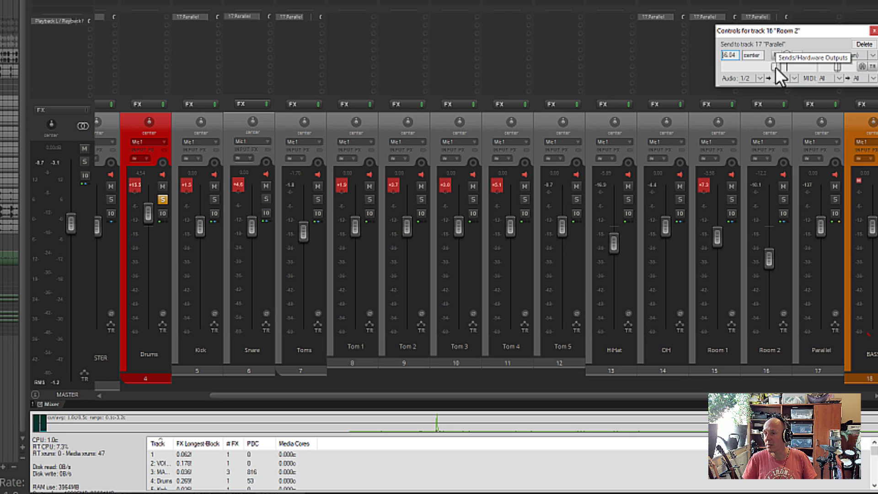
Solo the Parallel track and let Auto Input set the input level in its MDrumStrip.
left_click(835, 199)
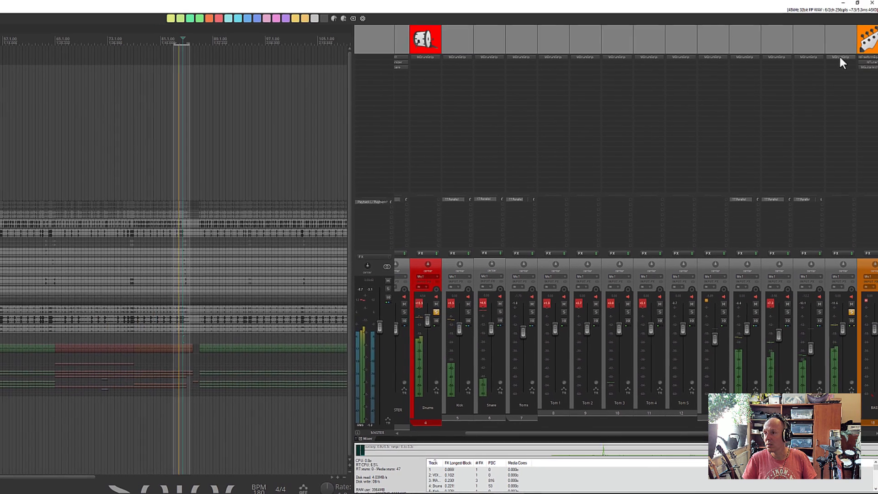
left_click(840, 58)
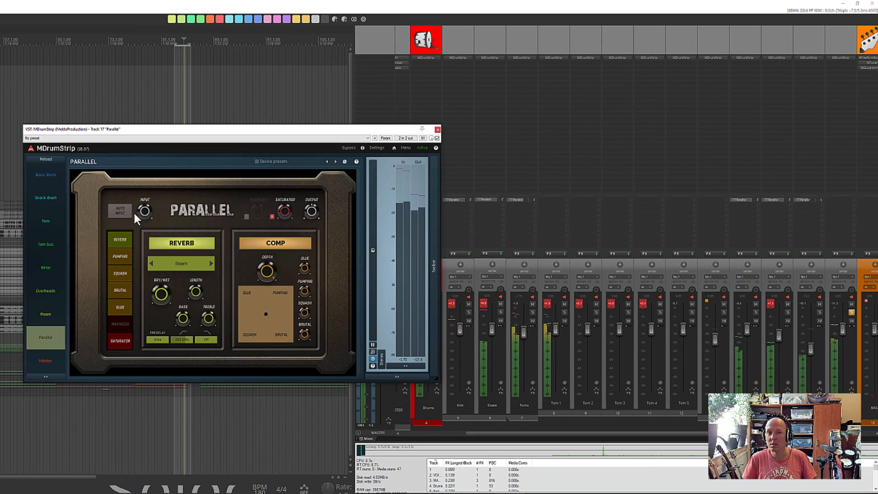
left_click(119, 213)
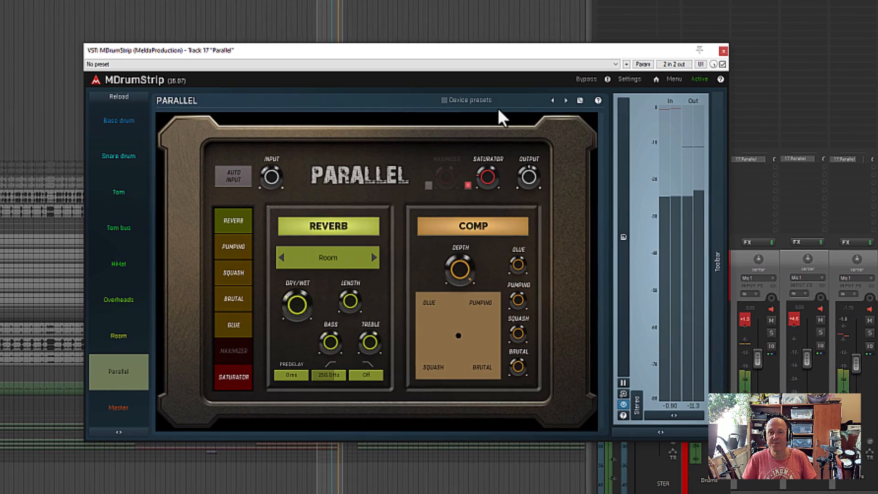
Audition the Heavy rock and Pumping presets for the Parallel device, load Big & powerful, and stop playback.
left_click(483, 100)
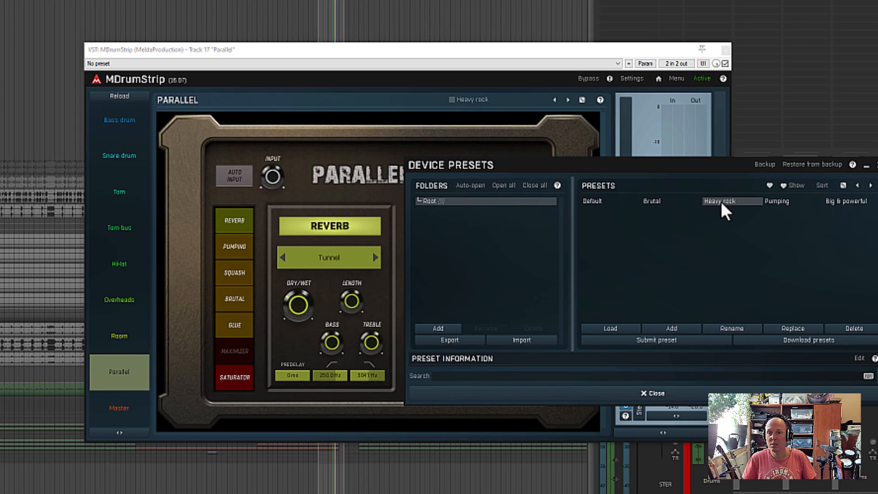
left_click(787, 204)
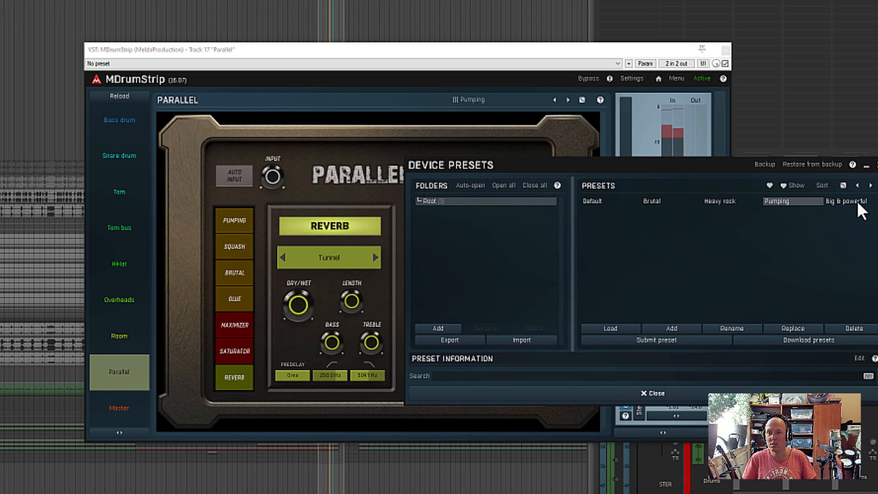
left_click(858, 203)
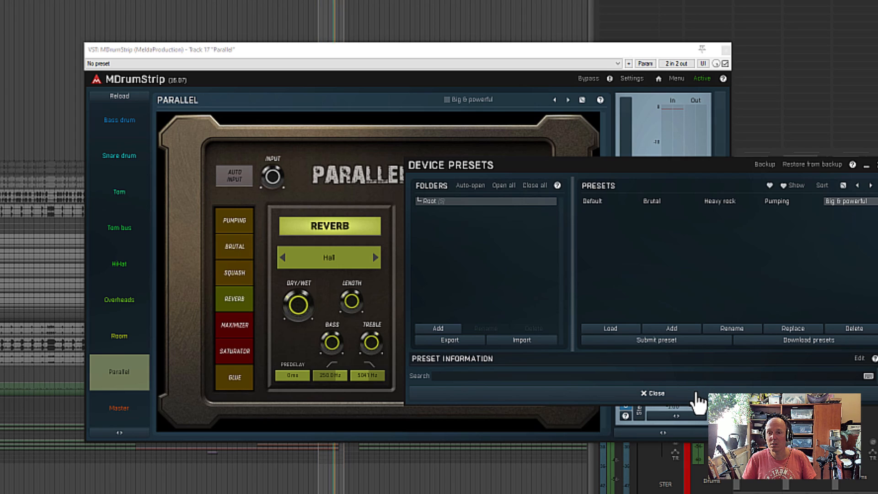
left_click(696, 394)
key("space")
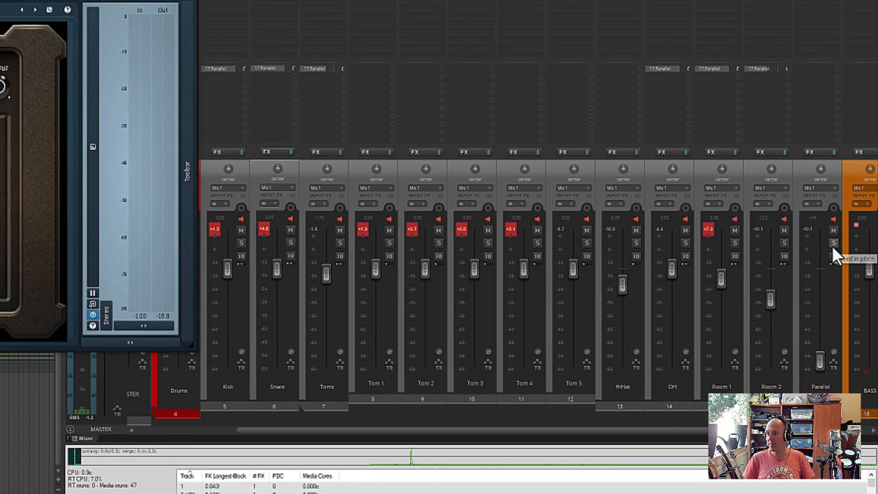
Blend the Parallel track into the playing drum mix at about -15.1 dB, comparing it muted and unmuted.
key("space")
left_click_drag(820, 361, 824, 270)
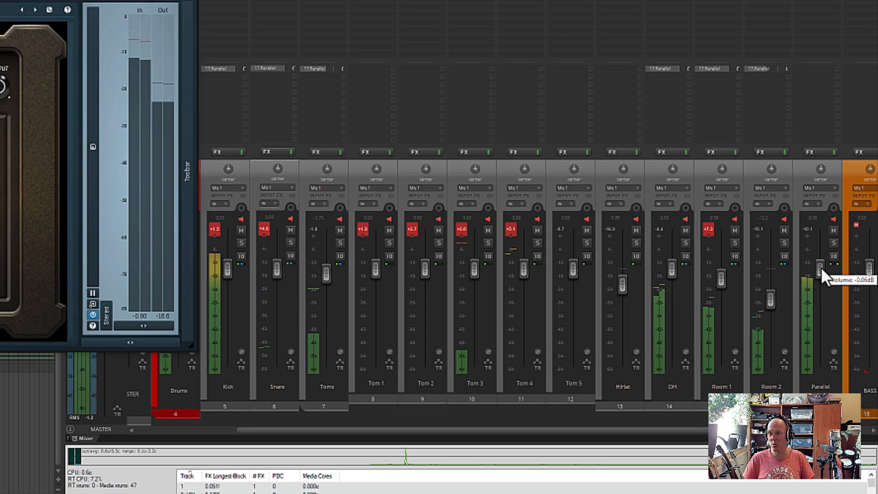
left_click(833, 230)
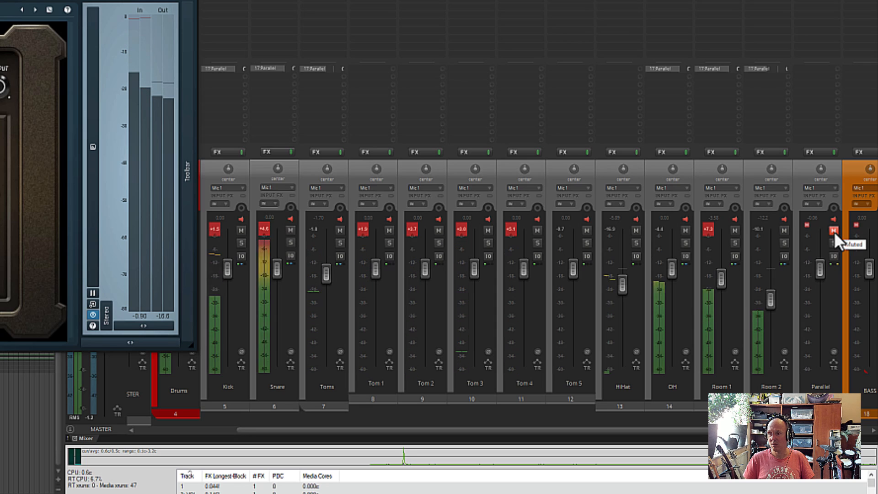
left_click(833, 230)
left_click_drag(819, 274, 821, 315)
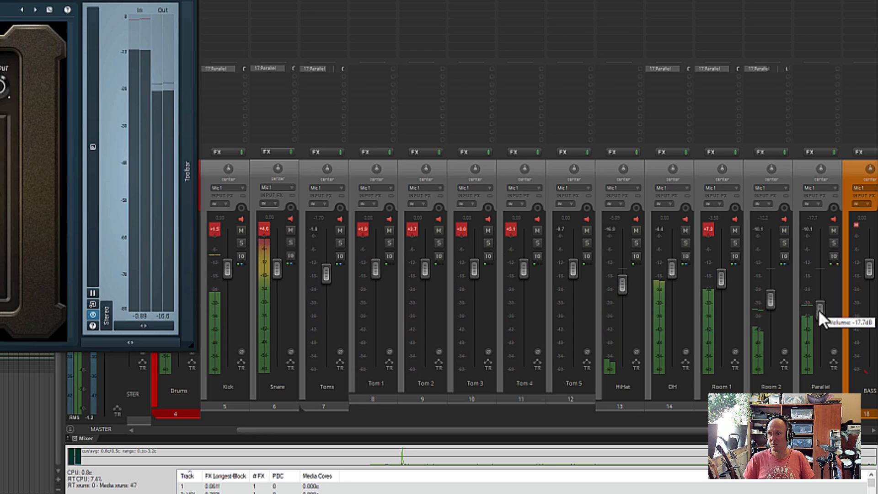
left_click(834, 230)
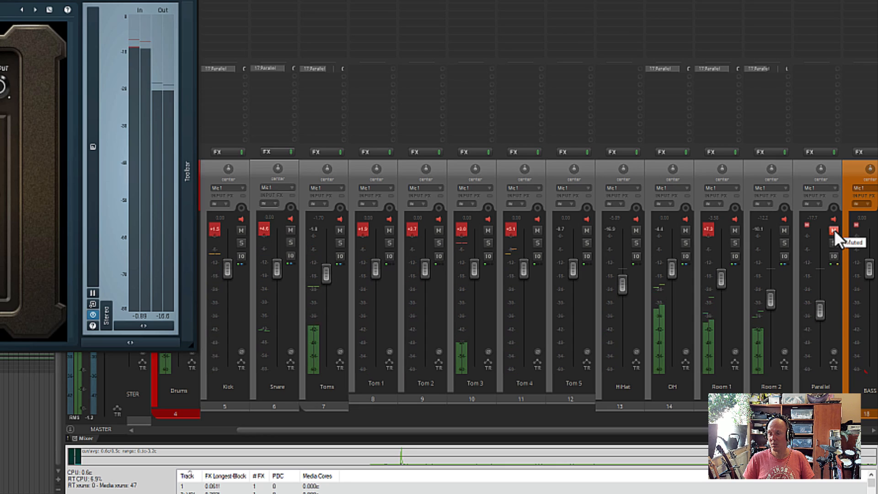
left_click(833, 230)
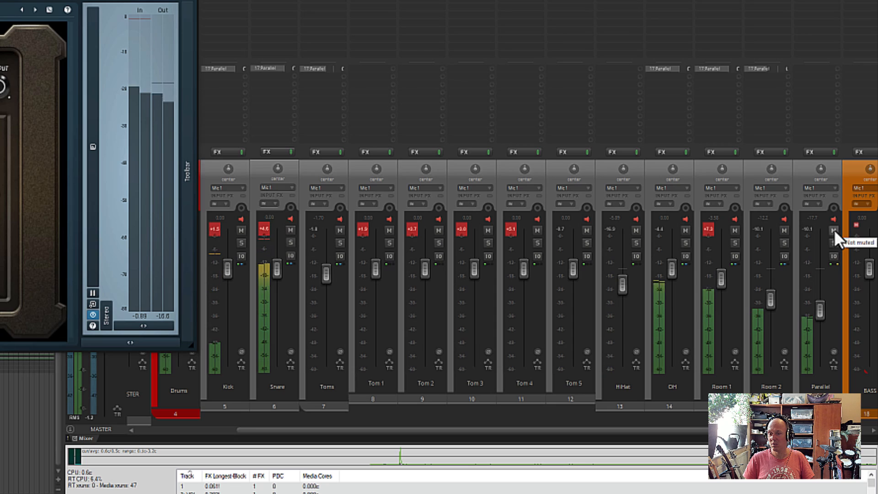
left_click(834, 230)
left_click_drag(825, 310, 823, 308)
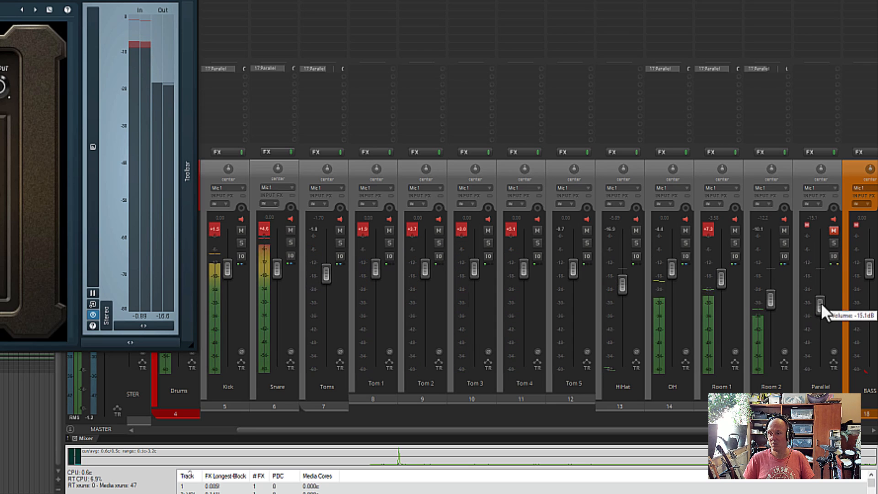
left_click(835, 231)
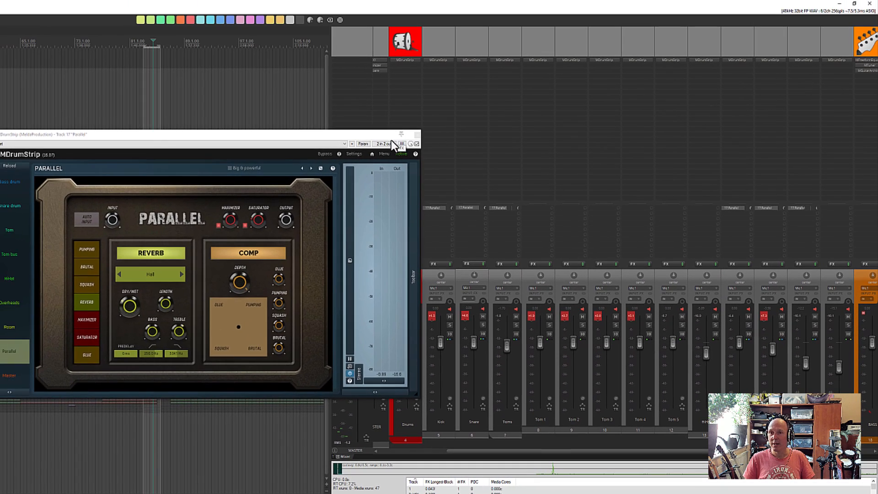
Open the MDrumStrip Master device on the Drums folder, turn on Auto Input, and close the Parallel plug-in window.
left_click_drag(390, 138, 300, 168)
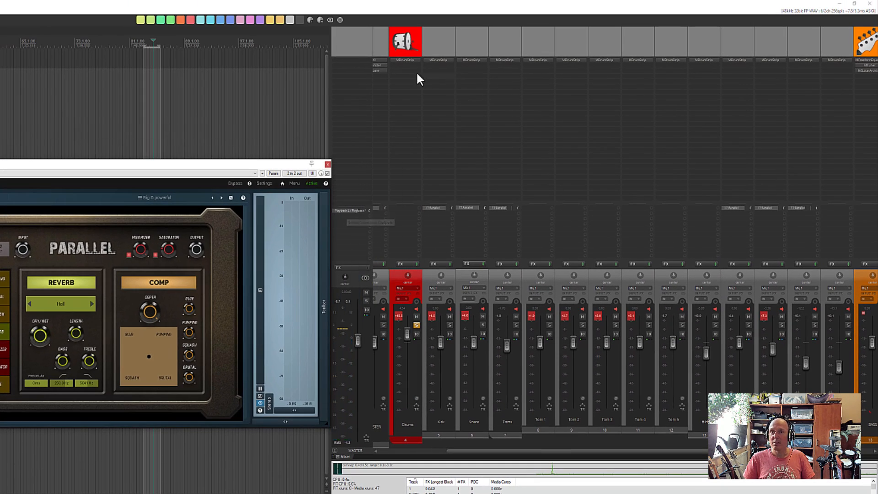
left_click(405, 60)
left_click_drag(4, 145, 428, 180)
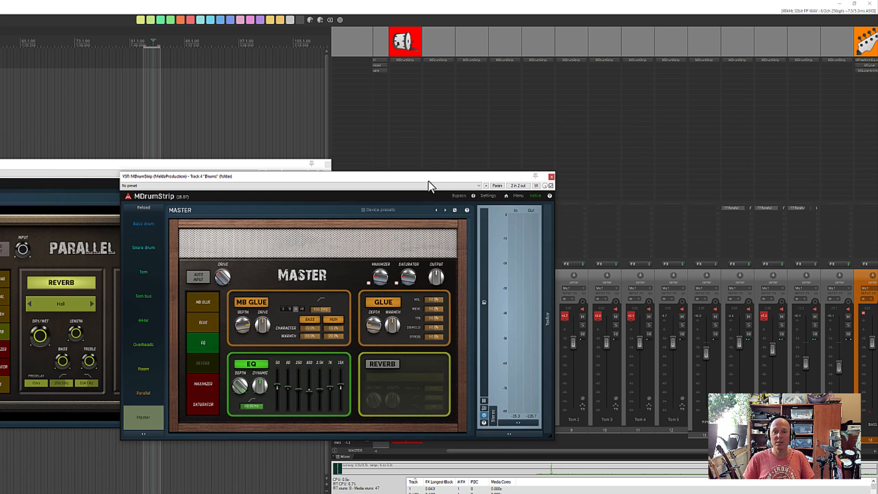
left_click(199, 279)
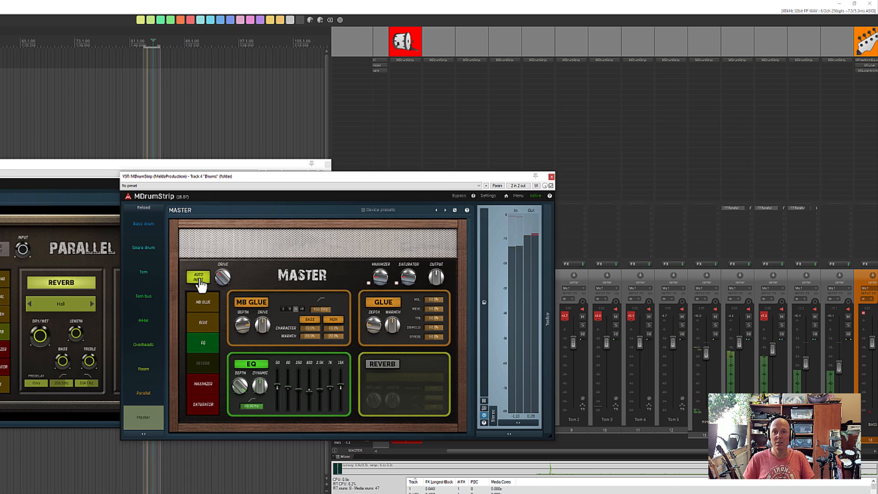
left_click(326, 164)
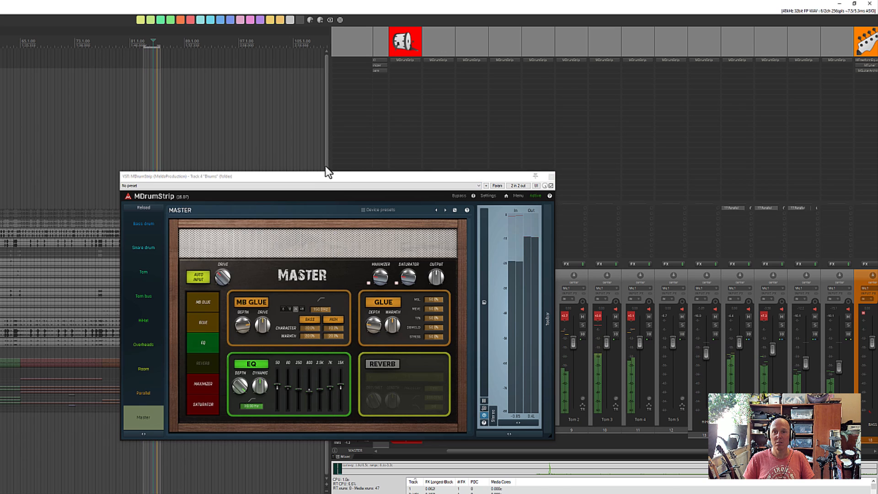
left_click_drag(314, 176, 408, 186)
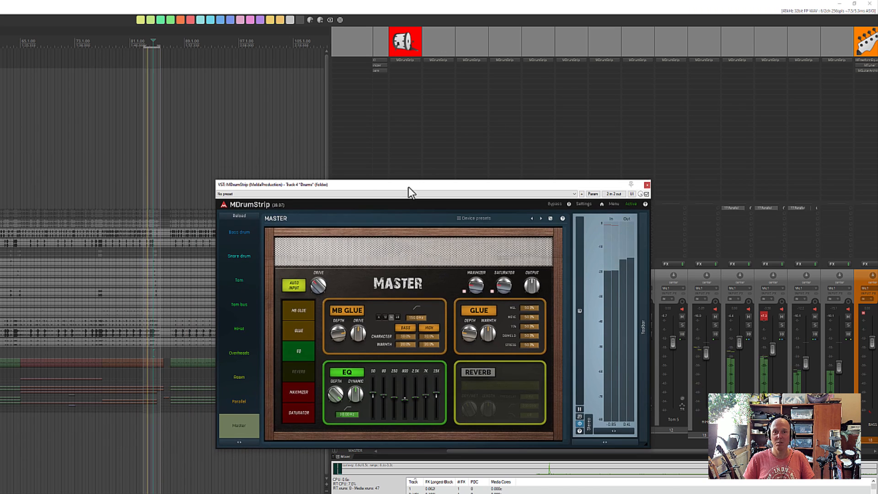
Turn off Auto Input on the Drums folder's Master device and replay the drums from about bar 73.
left_click(293, 287)
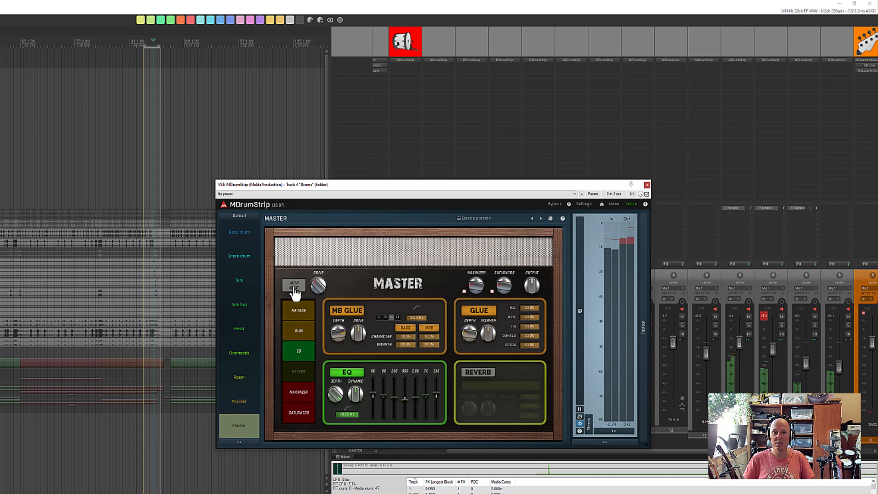
left_click(74, 40)
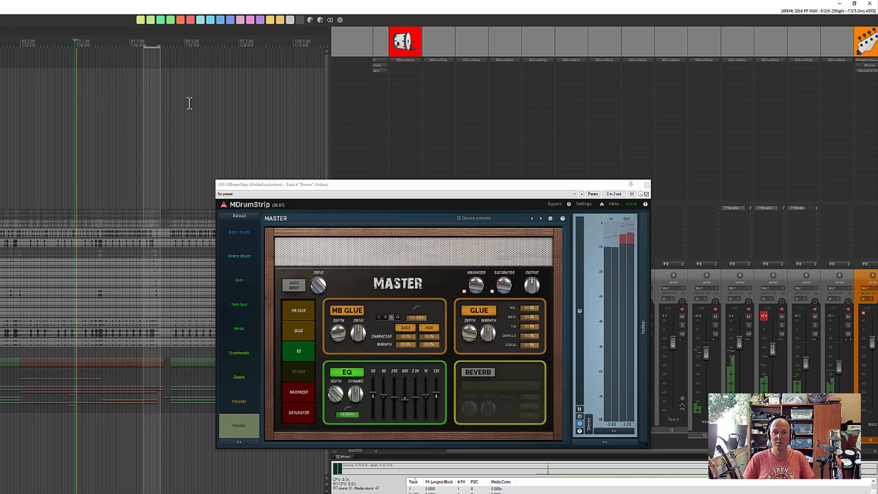
left_click(647, 185)
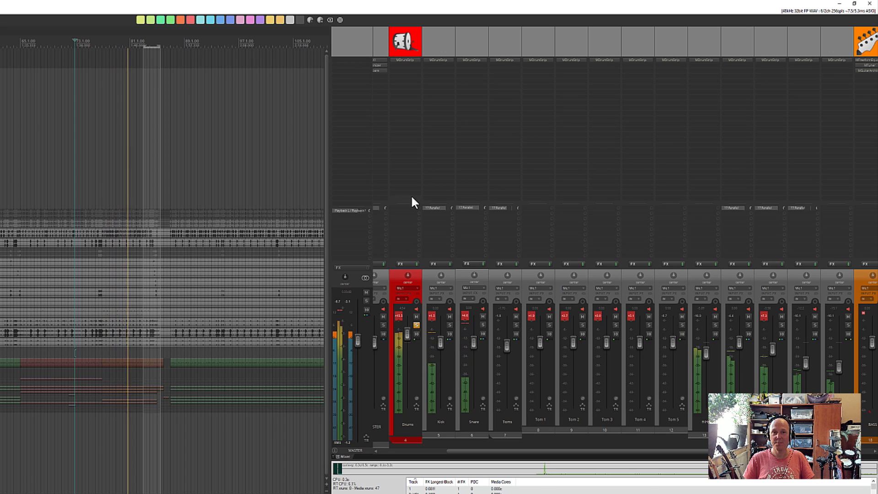
Load the Metal device preset in the Drums folder's MDrumStrip Master device and stop playback.
left_click(410, 58)
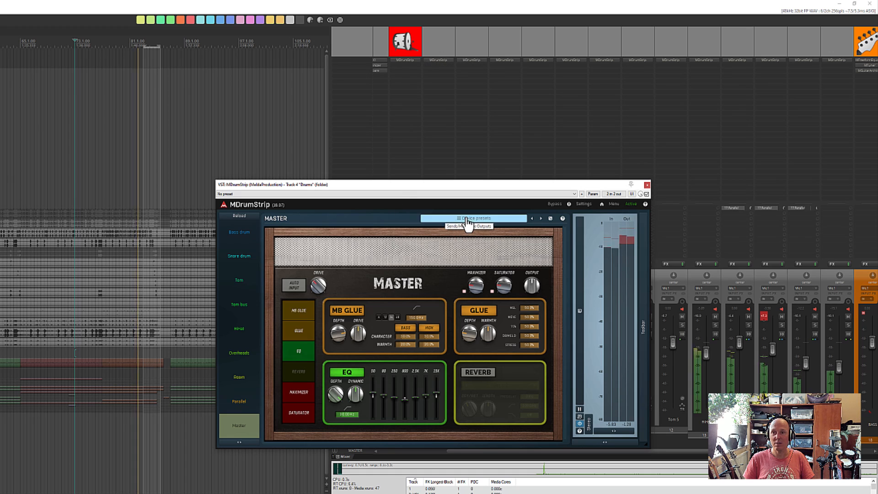
left_click(473, 218)
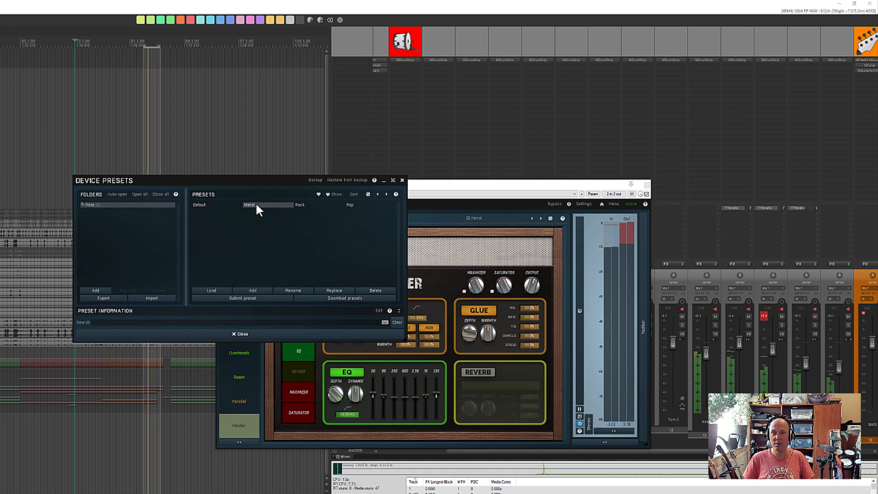
left_click(247, 334)
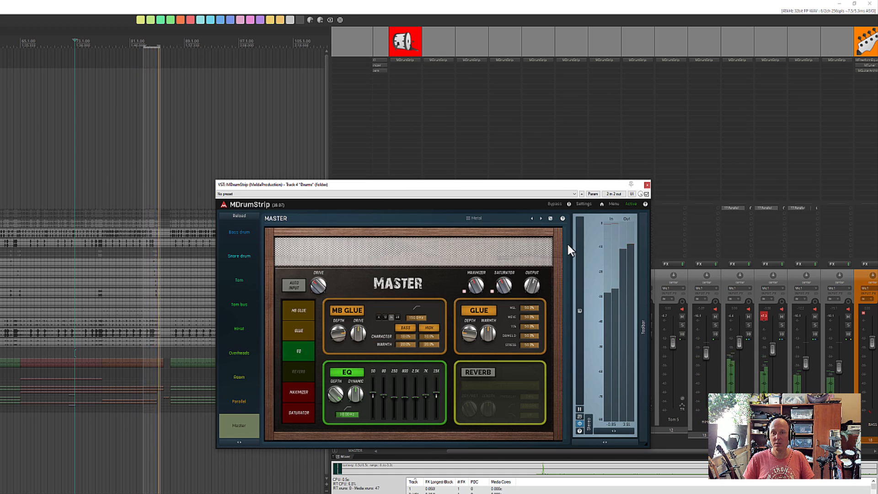
left_click(647, 185)
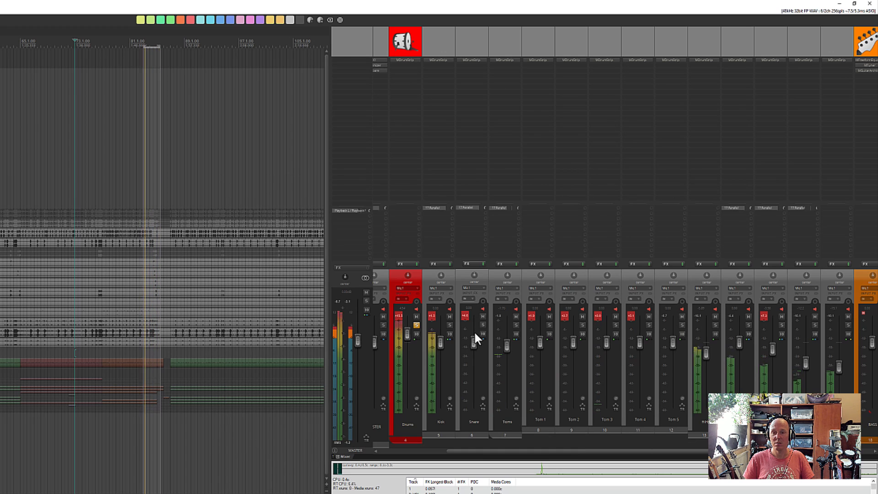
key("space")
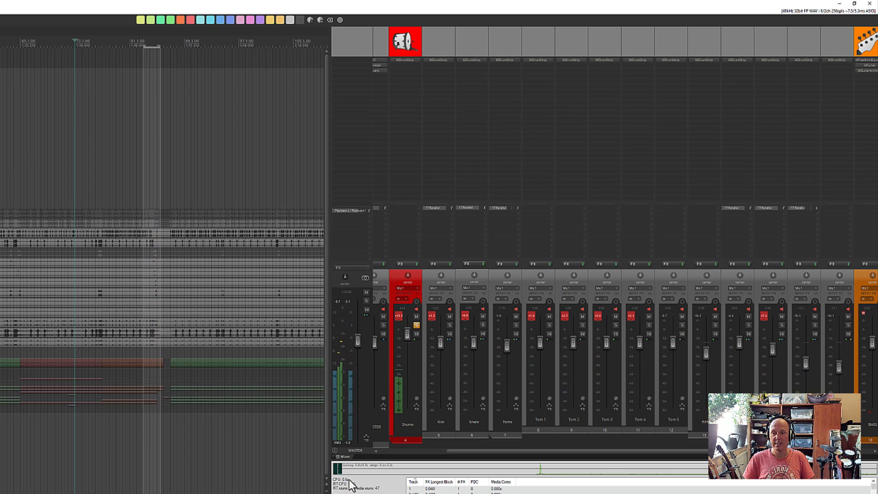
Compare the Master device's GLUE and MB GLUE modules off and on while the drums play, and fine-tune its Drive.
mouse_move(457, 450)
left_mouse_down()
mouse_move(416, 451)
mouse_move(440, 451)
left_mouse_up()
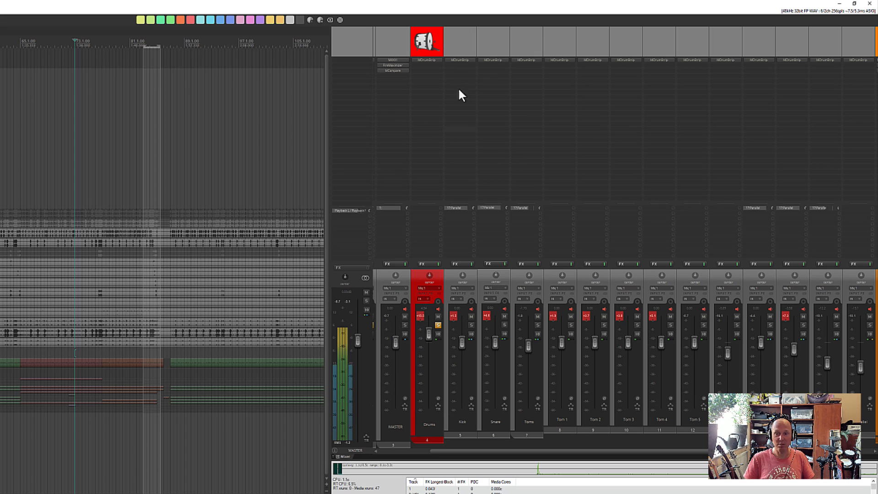
left_click(424, 59)
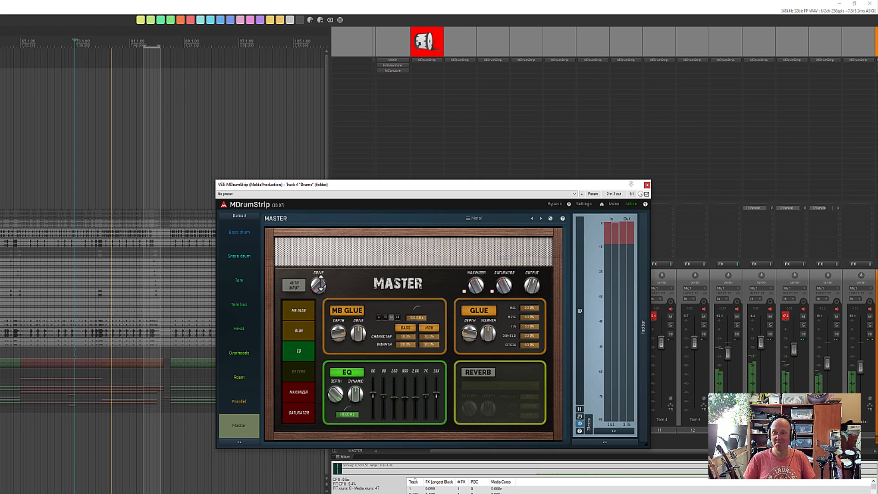
left_click(486, 311)
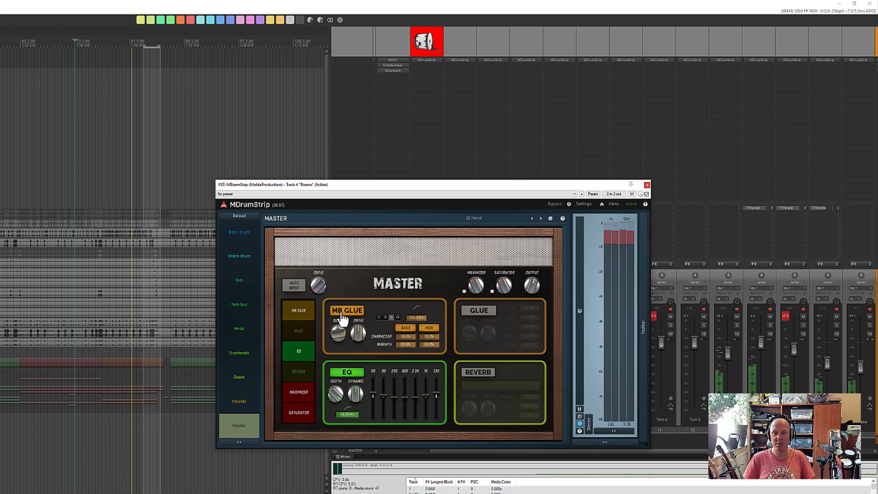
left_click(347, 313)
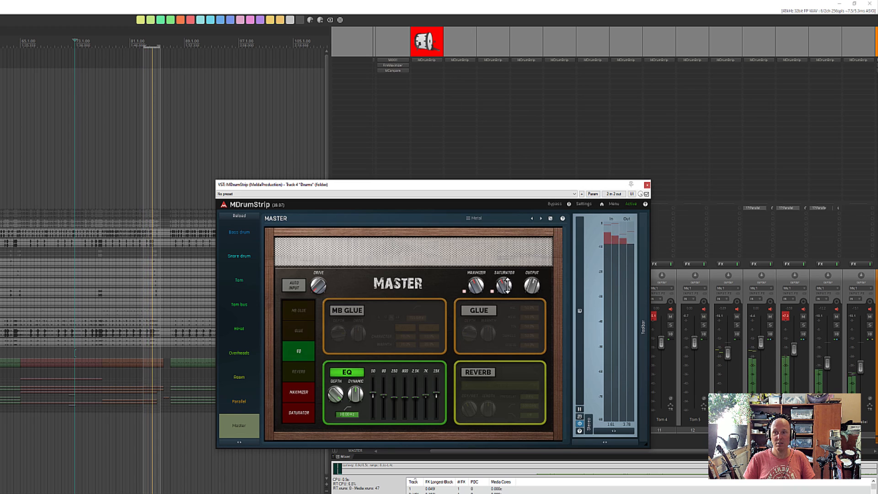
left_click(479, 310)
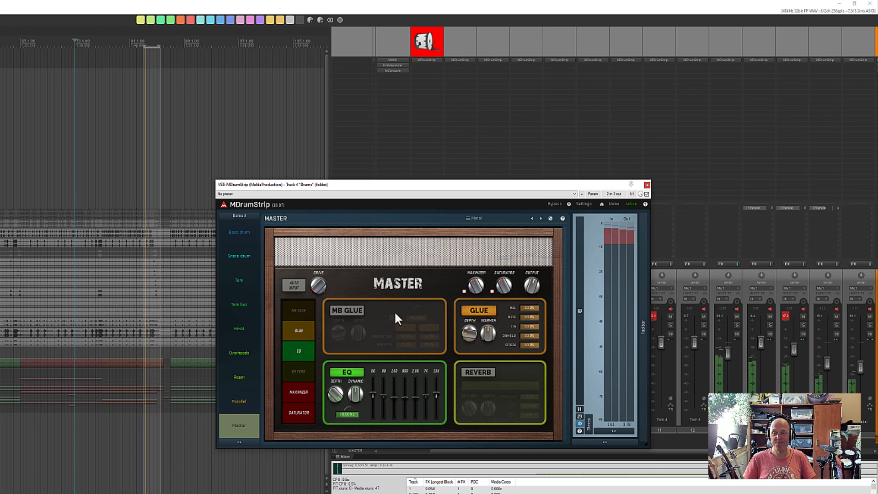
left_click(347, 311)
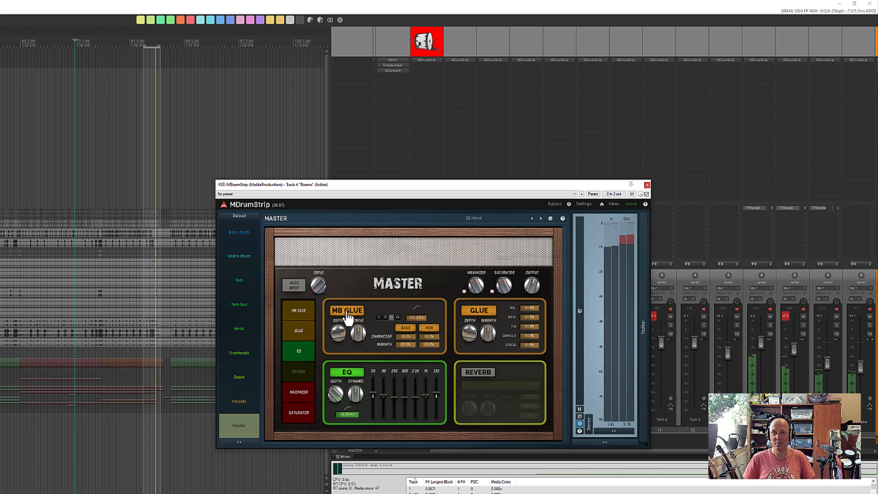
mouse_move(319, 287)
left_mouse_down()
mouse_move(318, 272)
mouse_move(319, 285)
left_mouse_up()
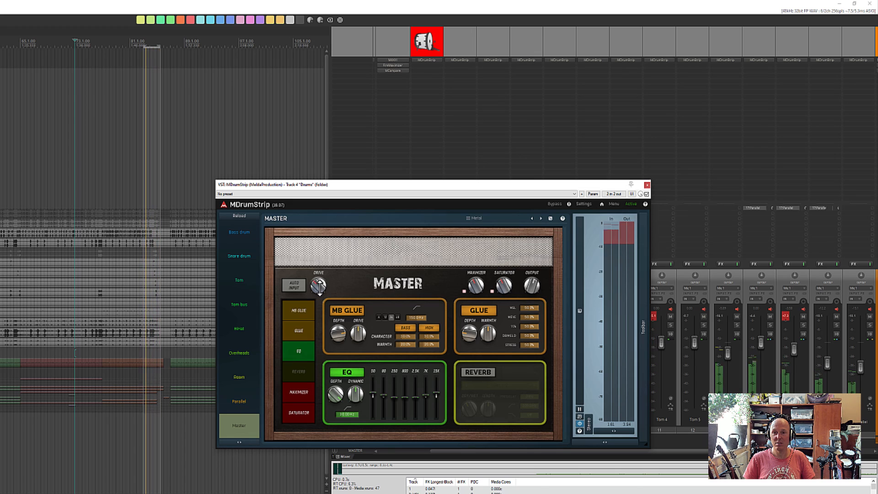
left_click(646, 185)
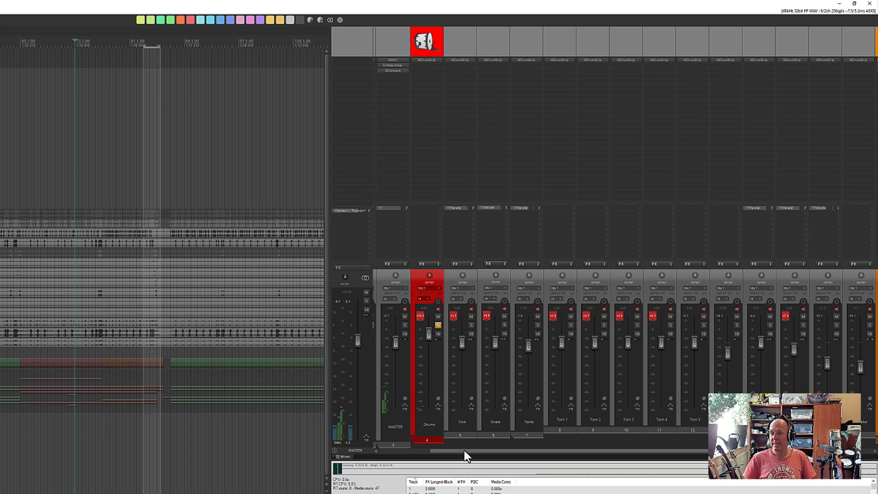
Unsolo the Drums folder and the VOICE track, and briefly play the drums together with the other tracks.
left_click_drag(462, 451, 393, 455)
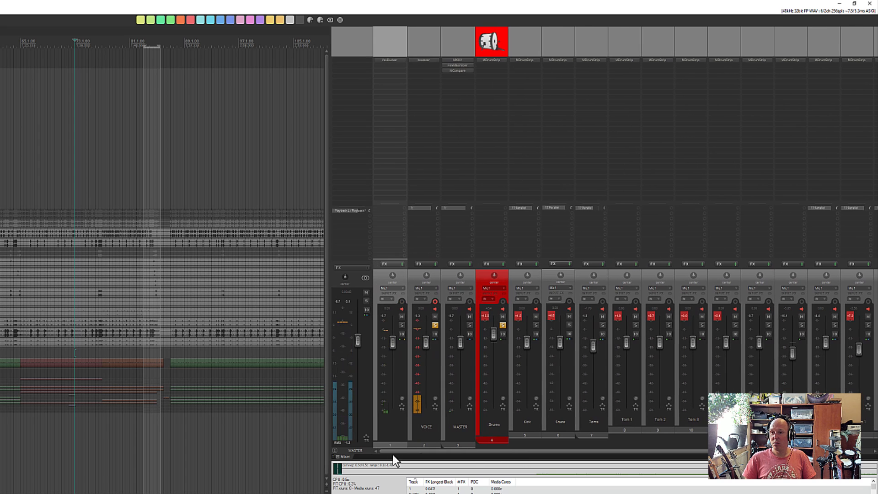
left_click(502, 325)
left_click(434, 325)
key("space")
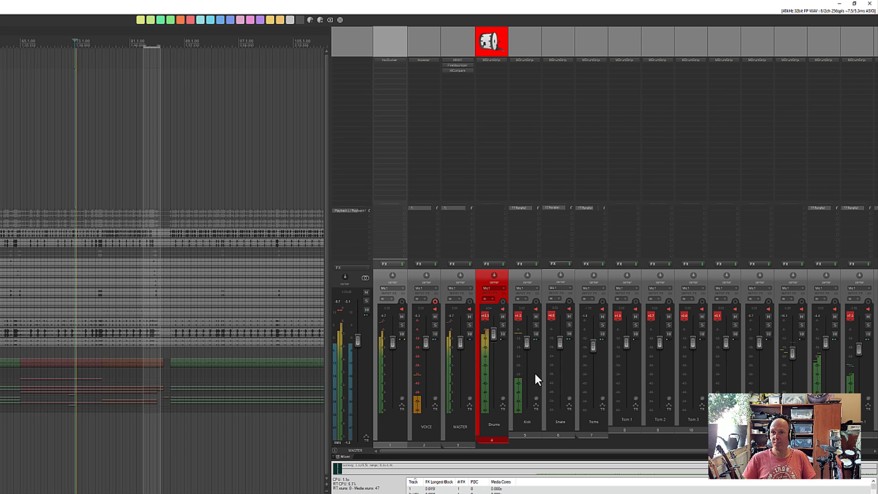
key("space")
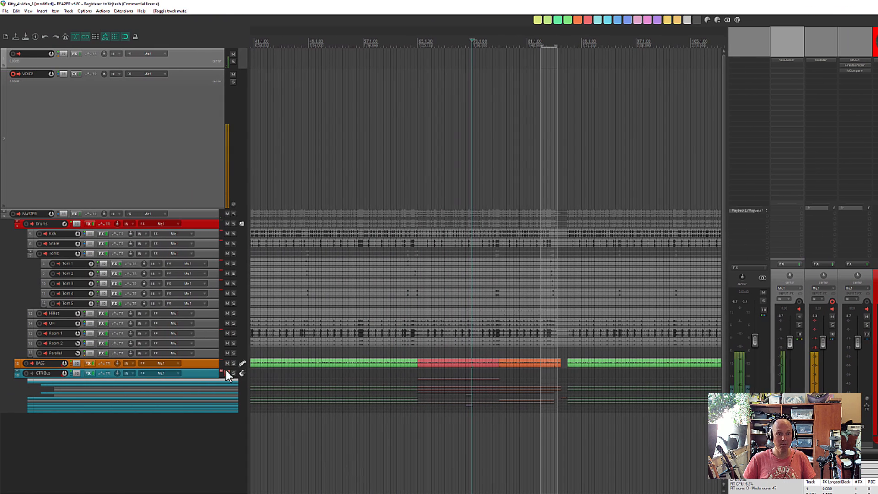
Unmute the GTR Bus and play the full mix from just before bar 57.
left_click(227, 373)
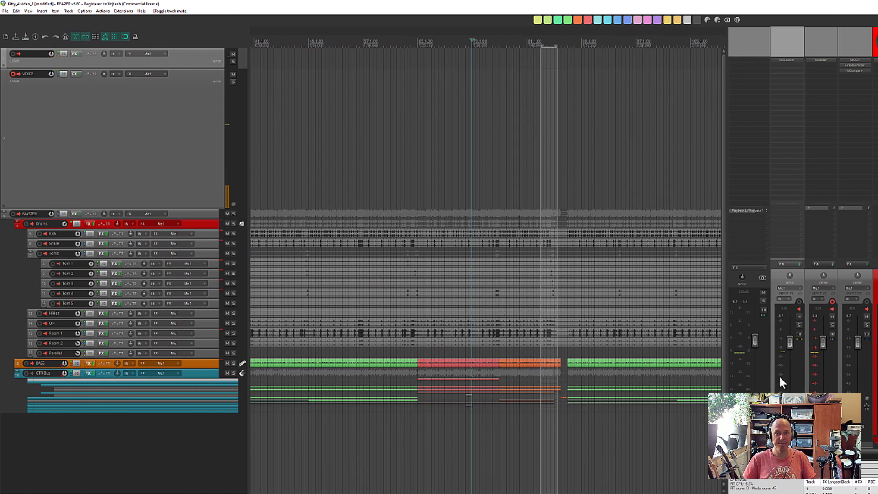
key("space")
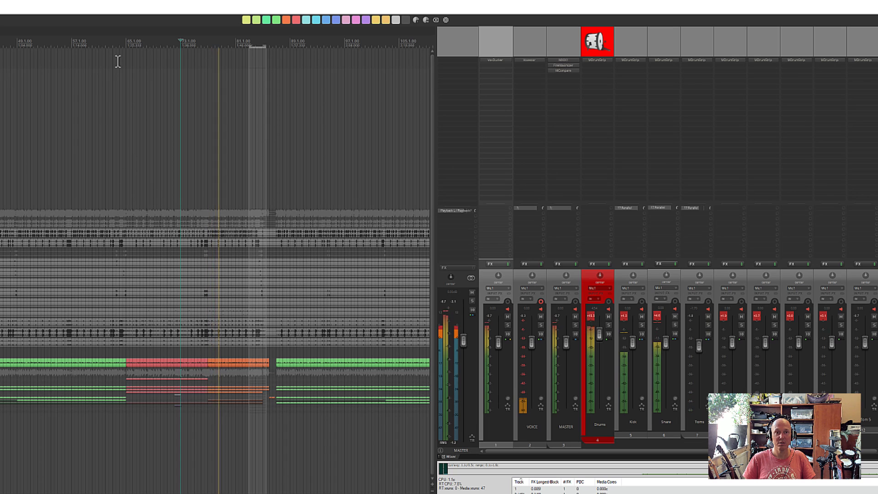
left_click(106, 43)
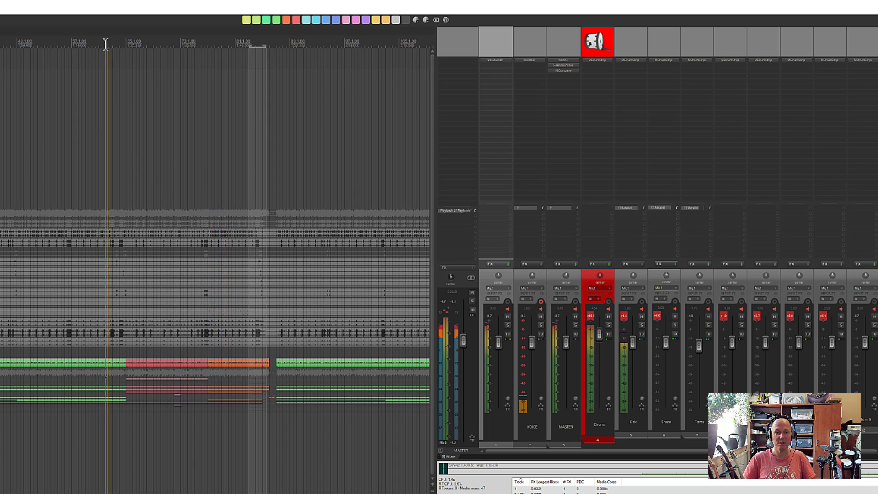
left_click(68, 43)
Rebalance the Drums folder against the playing full mix at about +2 dB, and stop playback.
double_click(599, 333)
left_click_drag(599, 347, 596, 344)
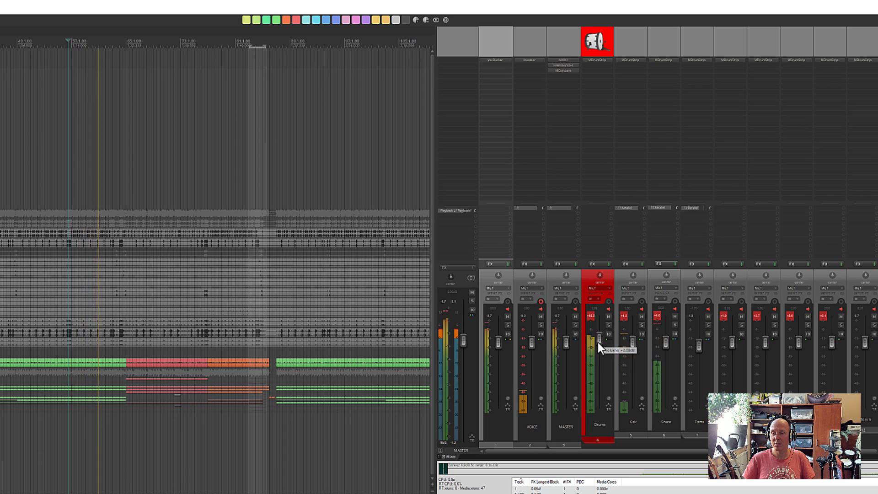
left_click_drag(601, 341, 600, 339)
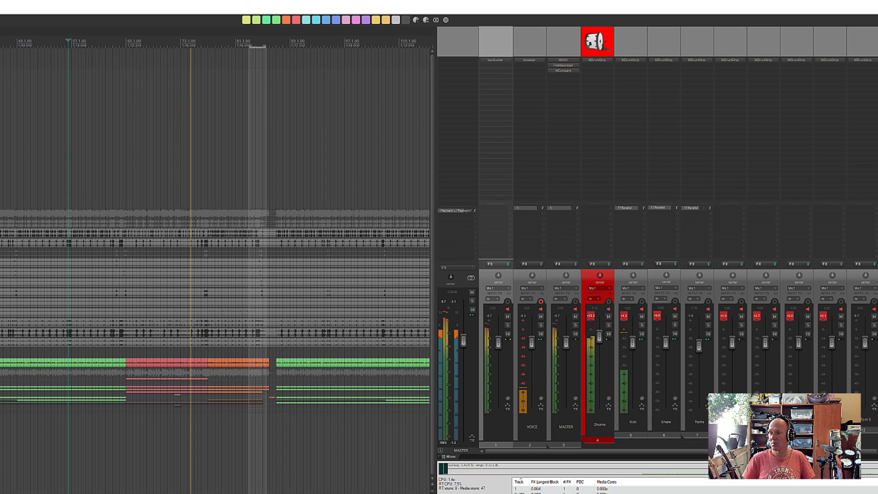
scroll(677, 238, "right", 3)
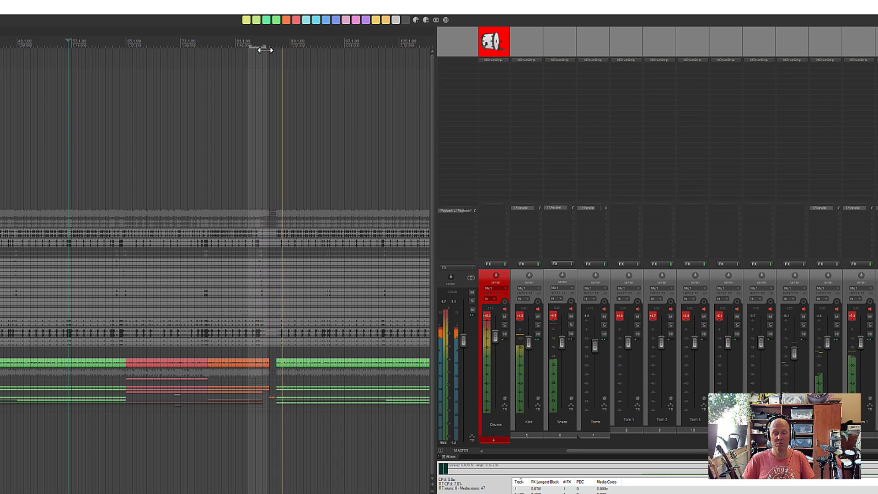
key("space")
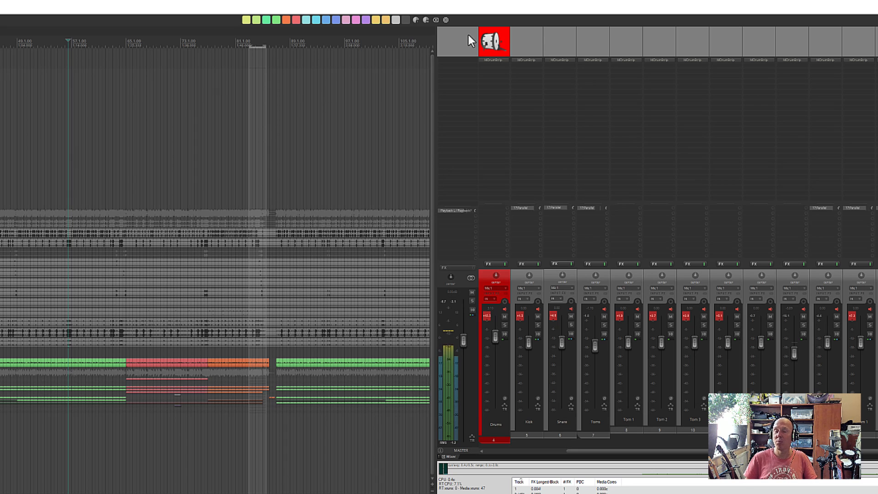
Bypass MDrumStrip on the Drums folder and every drum track, and play the mix with unprocessed drums.
left_click(498, 60, "shift")
left_click(526, 60, "shift")
left_click(626, 60, "shift")
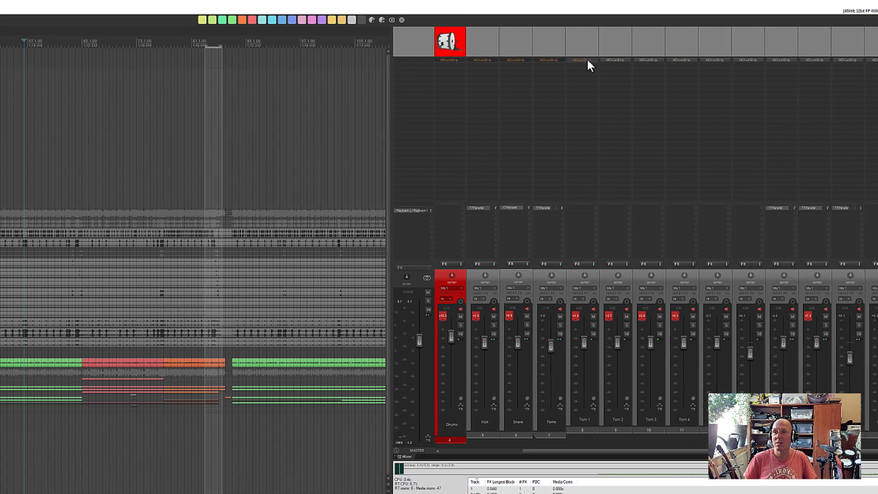
left_click(659, 60, "shift")
left_click(693, 59, "shift")
left_click(726, 60, "shift")
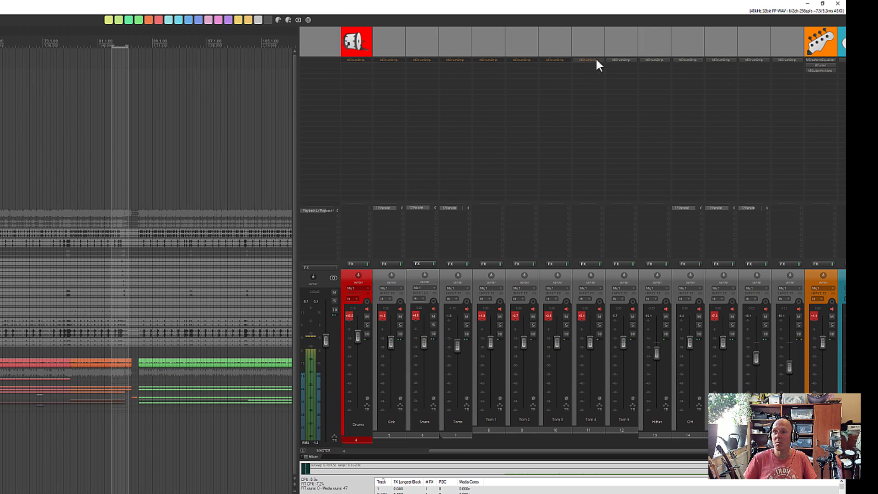
left_click(663, 60, "shift")
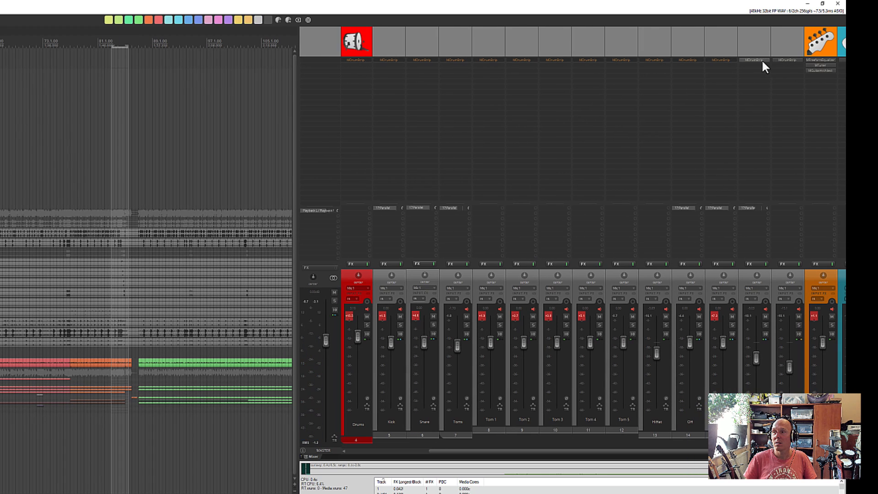
left_click(783, 61, "shift")
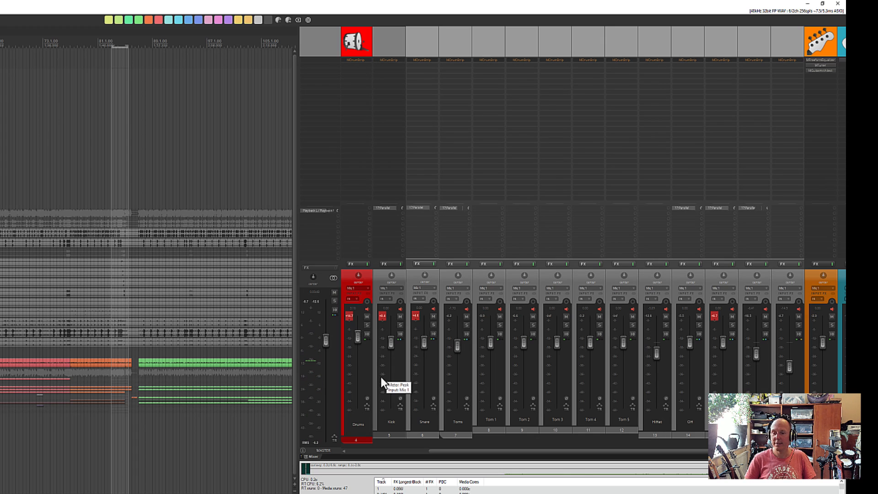
key("space")
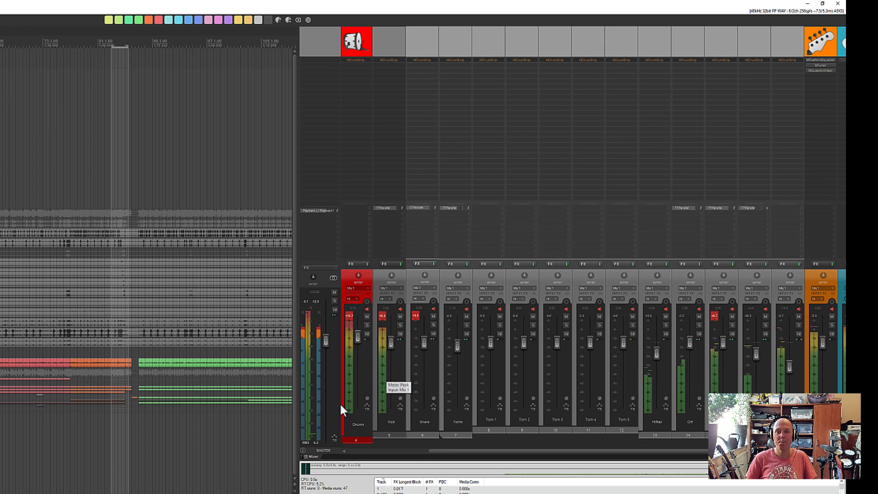
Re-enable MDrumStrip on the Drums folder and all drum tracks while the mix plays.
left_click(354, 62, "shift")
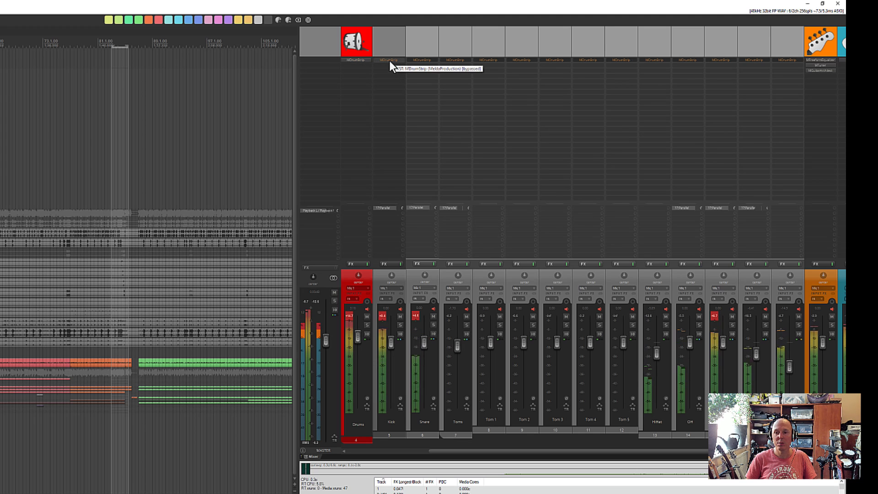
left_click(389, 61, "shift")
left_click(419, 58, "shift")
left_click(460, 59, "shift")
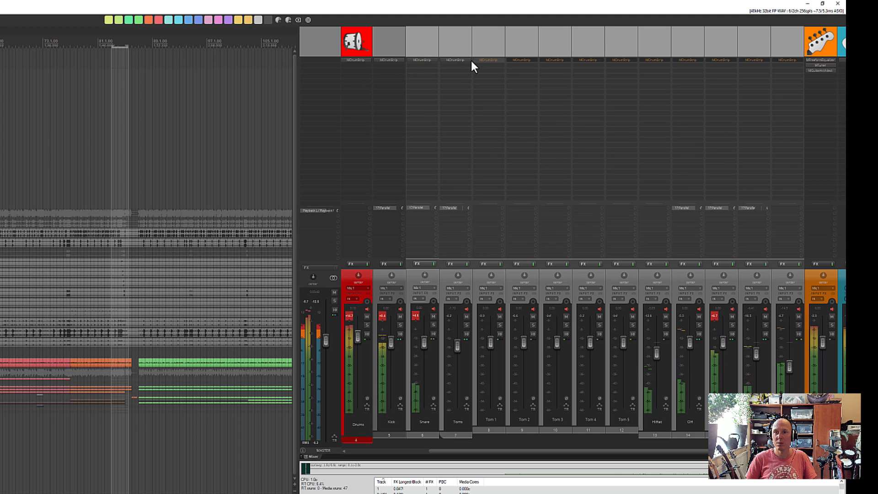
left_click(493, 59, "shift")
left_click(523, 60, "shift")
left_click(555, 59, "shift")
left_click(587, 59, "shift")
left_click(620, 59, "shift")
left_click(713, 60, "shift")
left_click(750, 59, "shift")
left_click(786, 61, "shift")
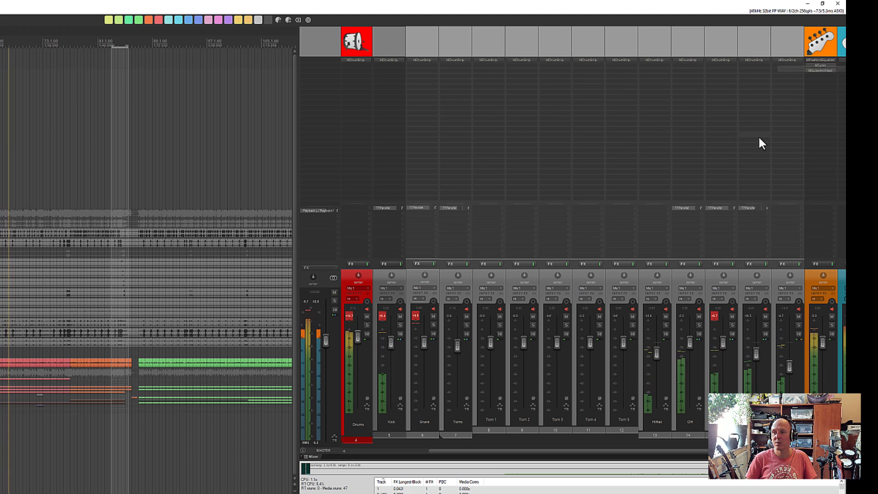
Raise the Room 1 and Parallel track volumes slightly in the playing mix.
left_click(721, 422)
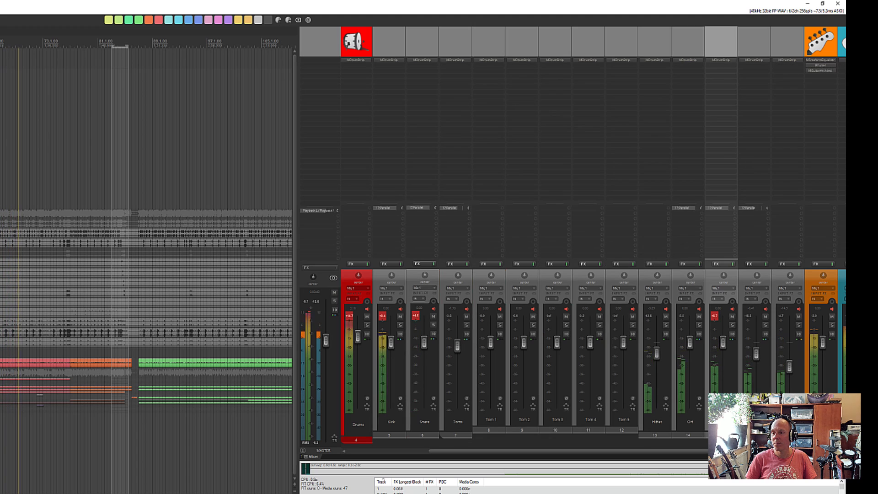
left_click_drag(723, 343, 792, 361)
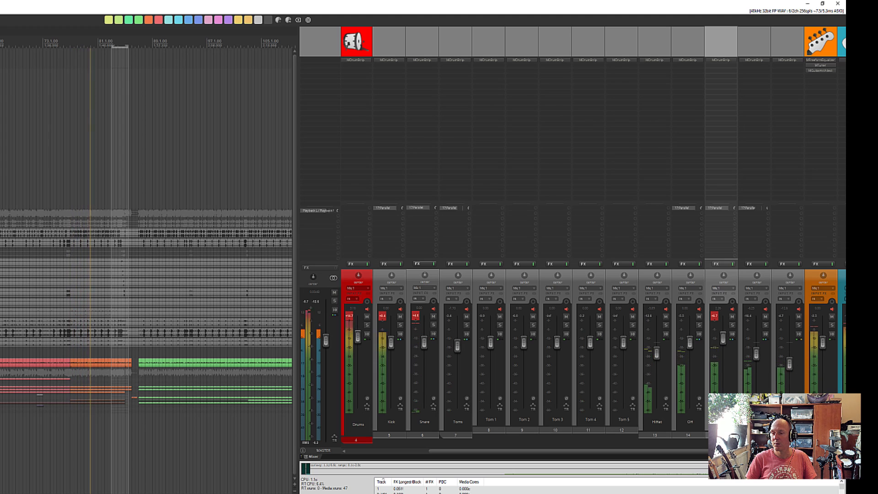